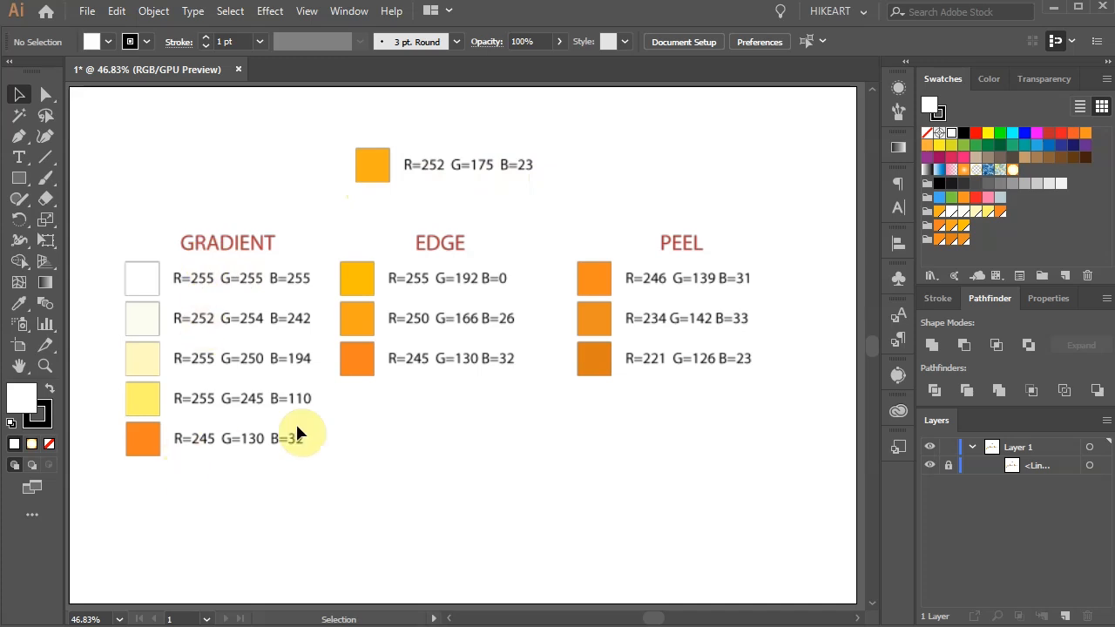
Step: Hide the linked color reference image and set the drawing colors to an orange fill (R=252 G=175 B=23) with no stroke
{"action": "left_click", "coordinate": [929, 466]}
{"action": "left_click", "coordinate": [50, 444]}
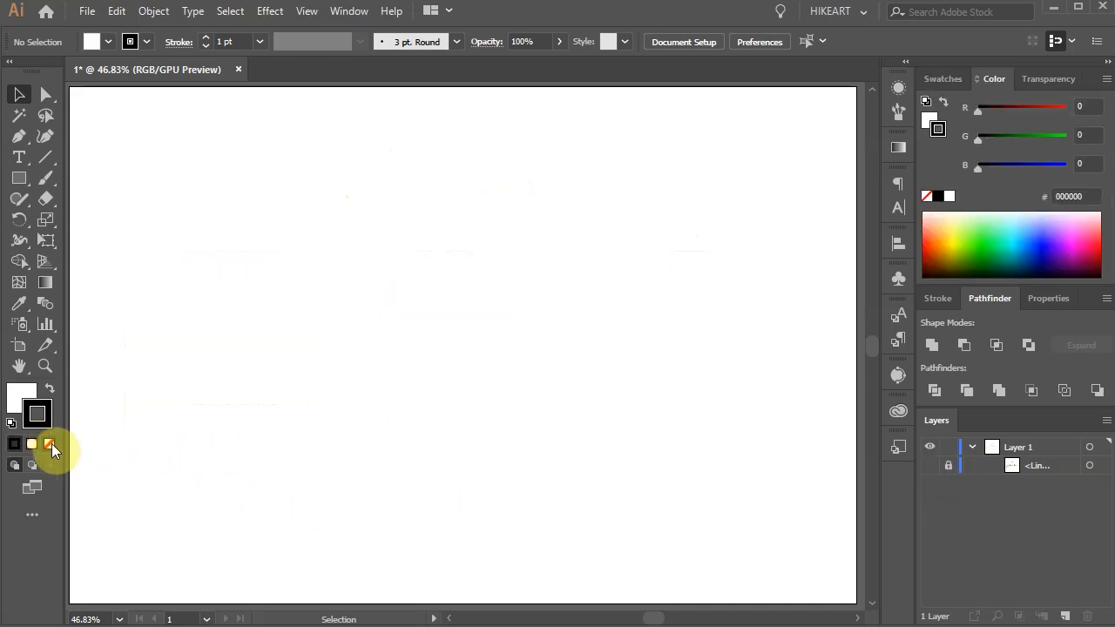
{"action": "left_click", "coordinate": [21, 396]}
{"action": "left_click", "coordinate": [942, 78]}
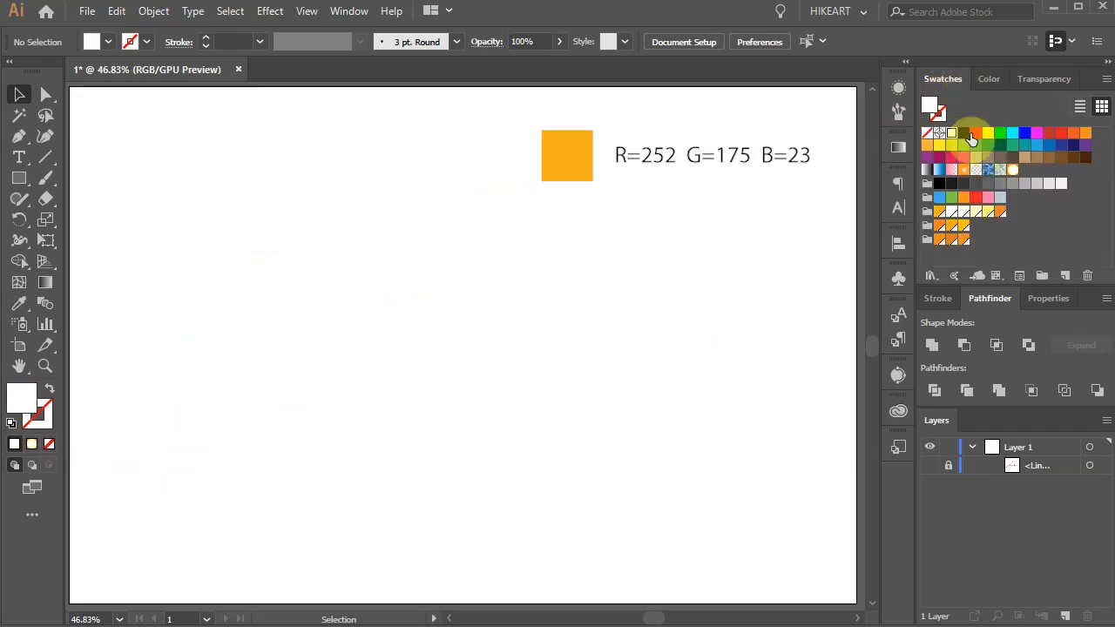
{"action": "left_click", "coordinate": [936, 214]}
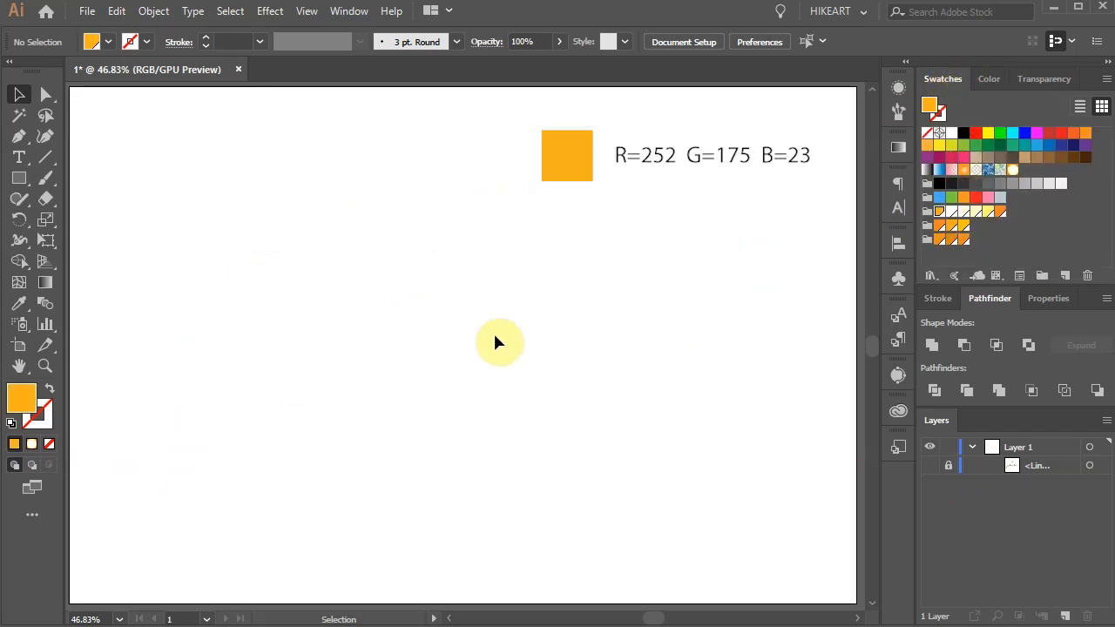
Step: Enable the center mark display for Artboard 1 and leave artboard editing
{"action": "double_click", "coordinate": [18, 352]}
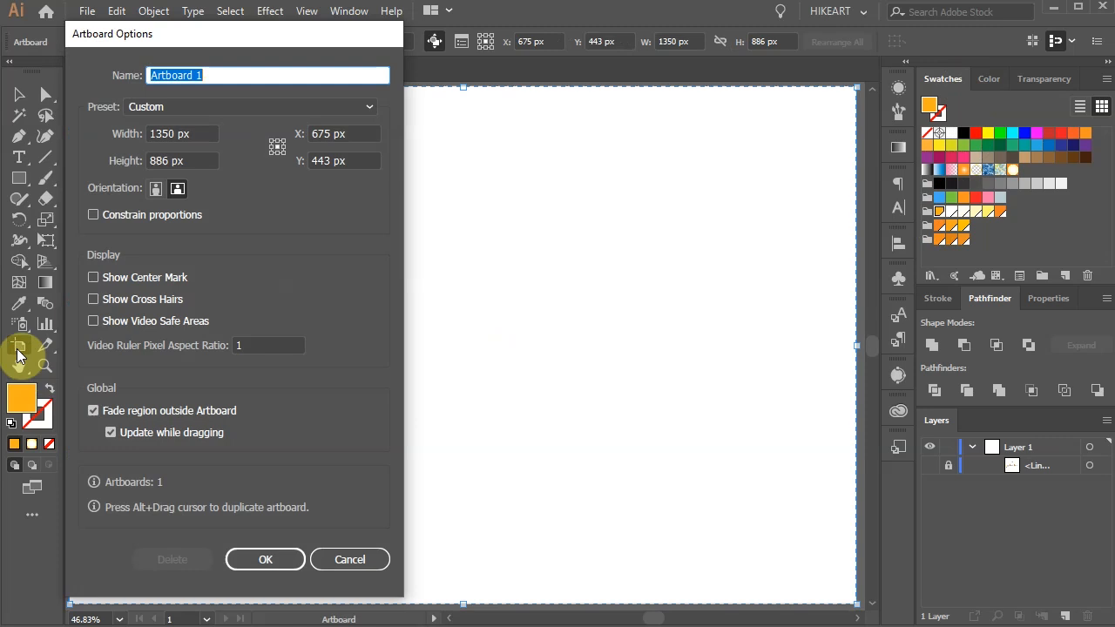
{"action": "left_click", "coordinate": [93, 278]}
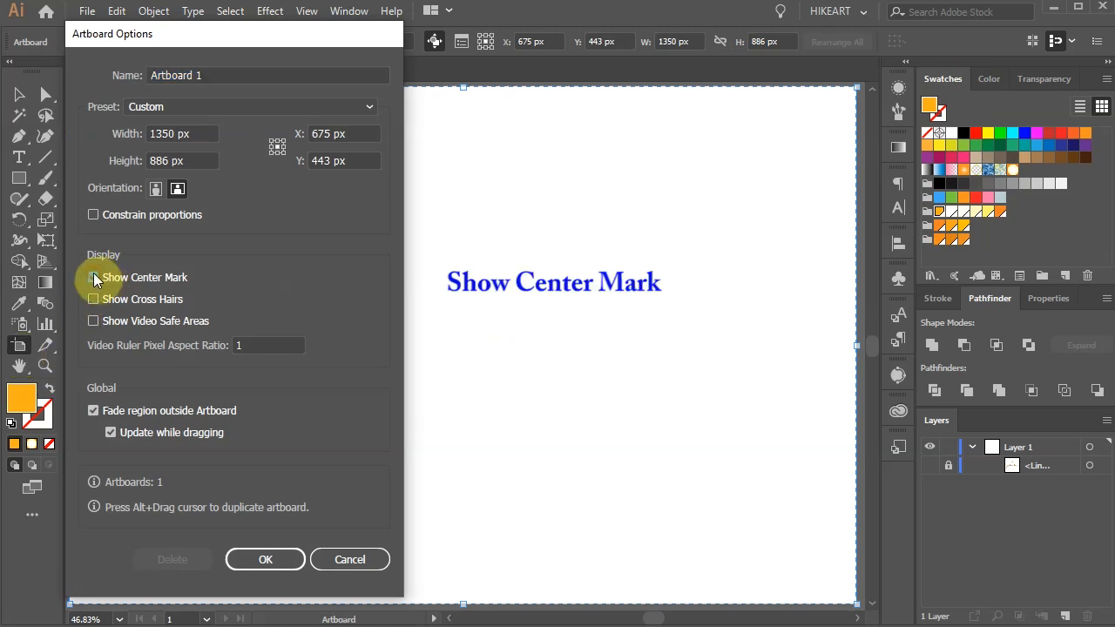
{"action": "left_click", "coordinate": [291, 558]}
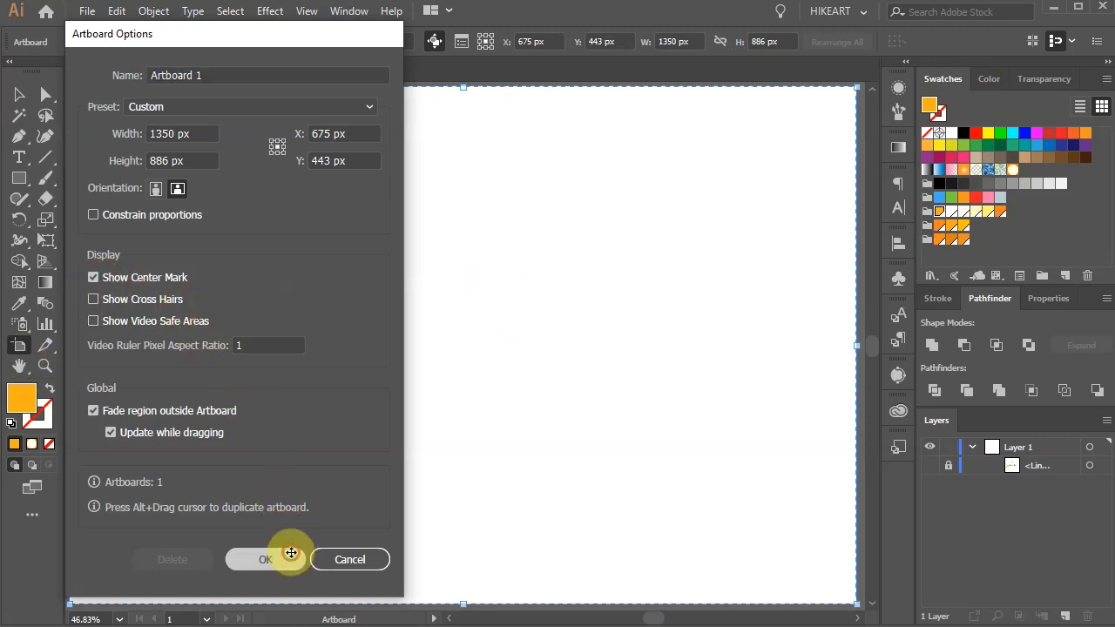
{"action": "key", "text": "Escape"}
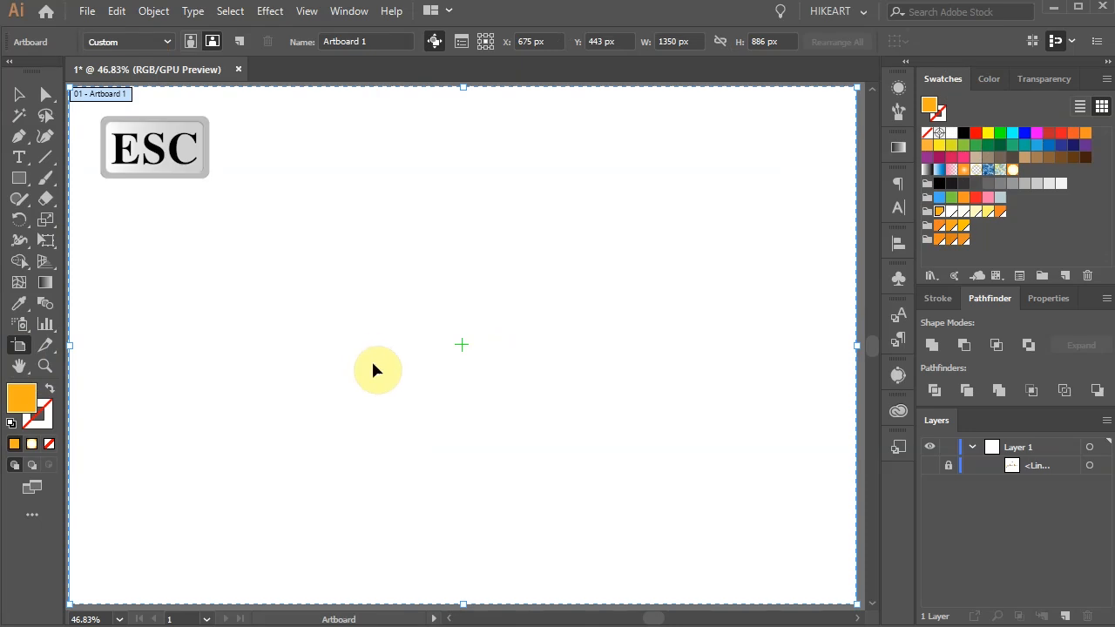
{"action": "key", "text": "Escape"}
Step: Draw a circle outward from the artboard's center mark and set its width and height to 600 px
{"action": "key", "text": "l"}
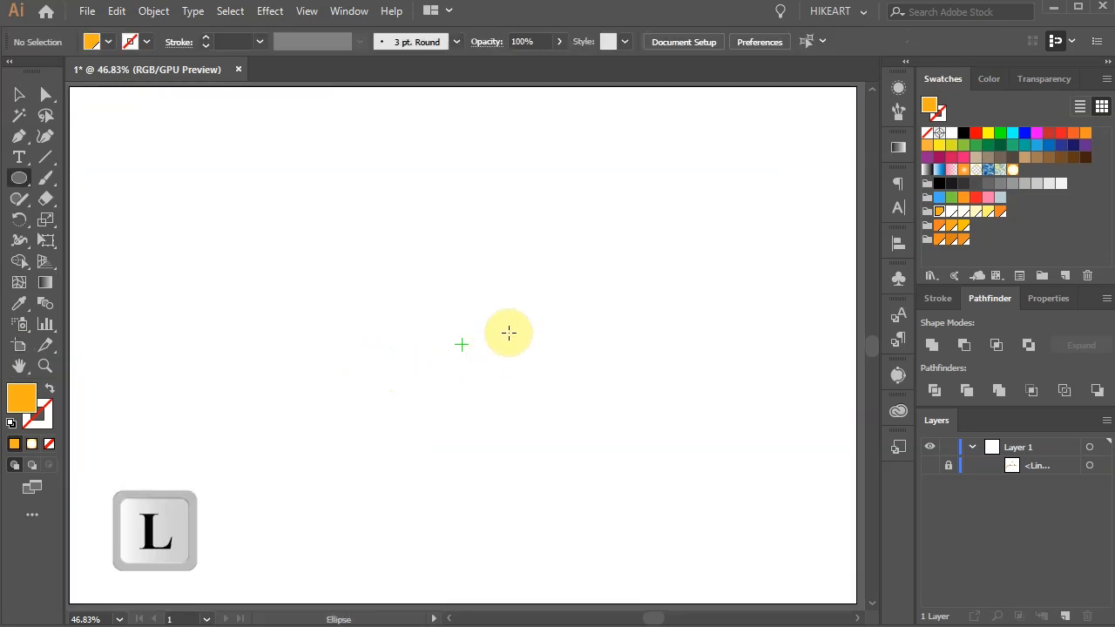
{"action": "left_click_drag", "start_coordinate": [460, 344], "coordinate": [662, 538]}
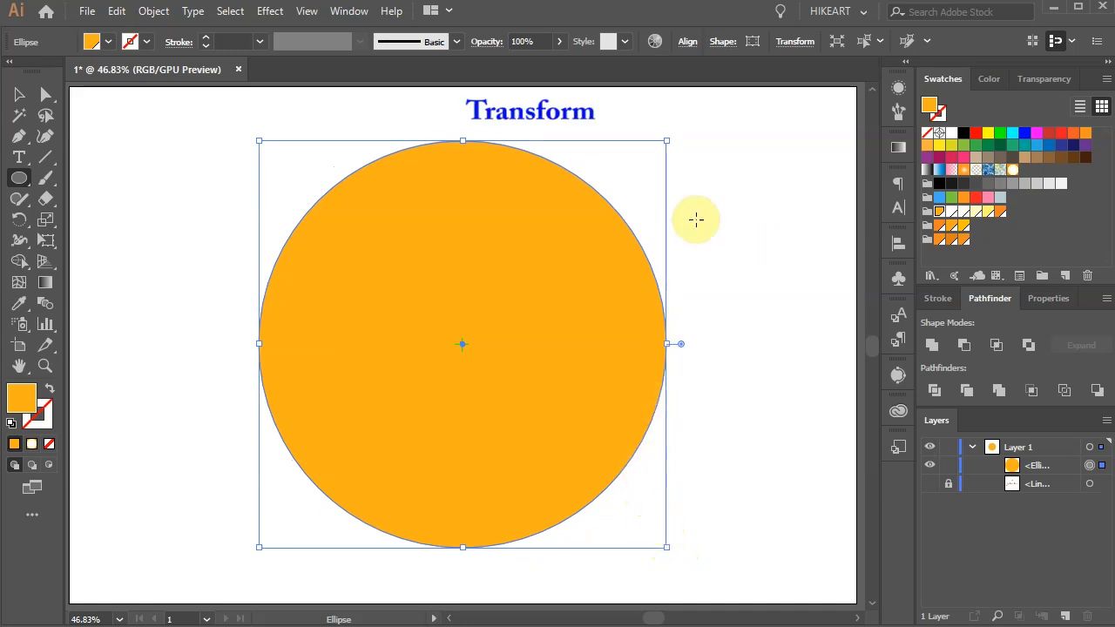
{"action": "left_click", "coordinate": [794, 42]}
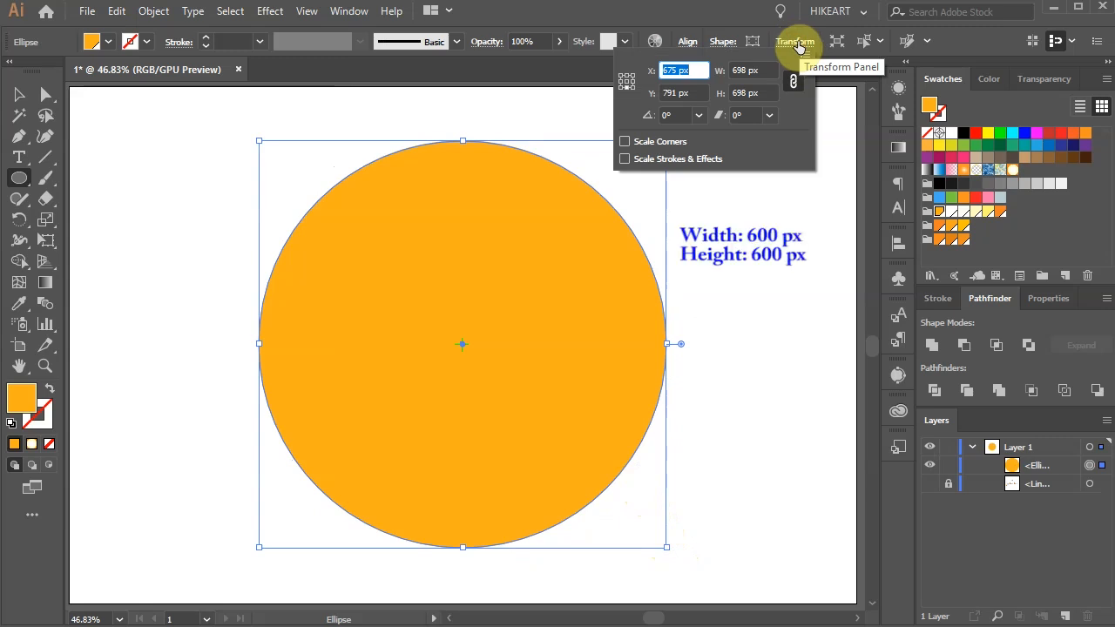
{"action": "left_click", "coordinate": [740, 69]}
{"action": "type", "text": "600"}
{"action": "key", "text": "Return"}
{"action": "left_click", "coordinate": [792, 42]}
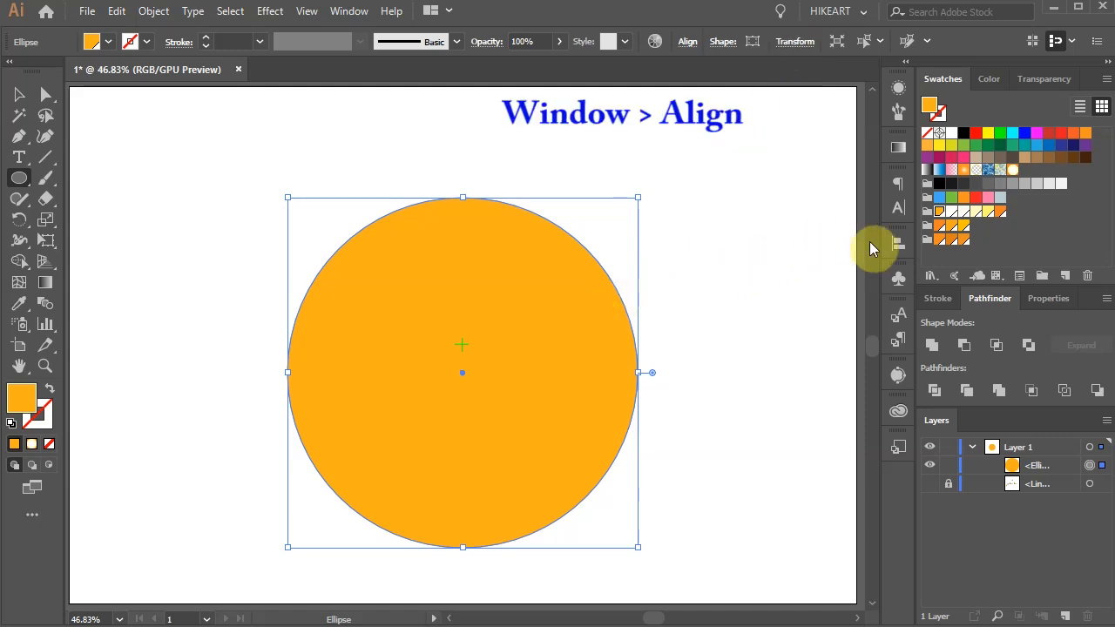
Step: Center the circle horizontally and vertically relative to the artboard
{"action": "left_click", "coordinate": [897, 252]}
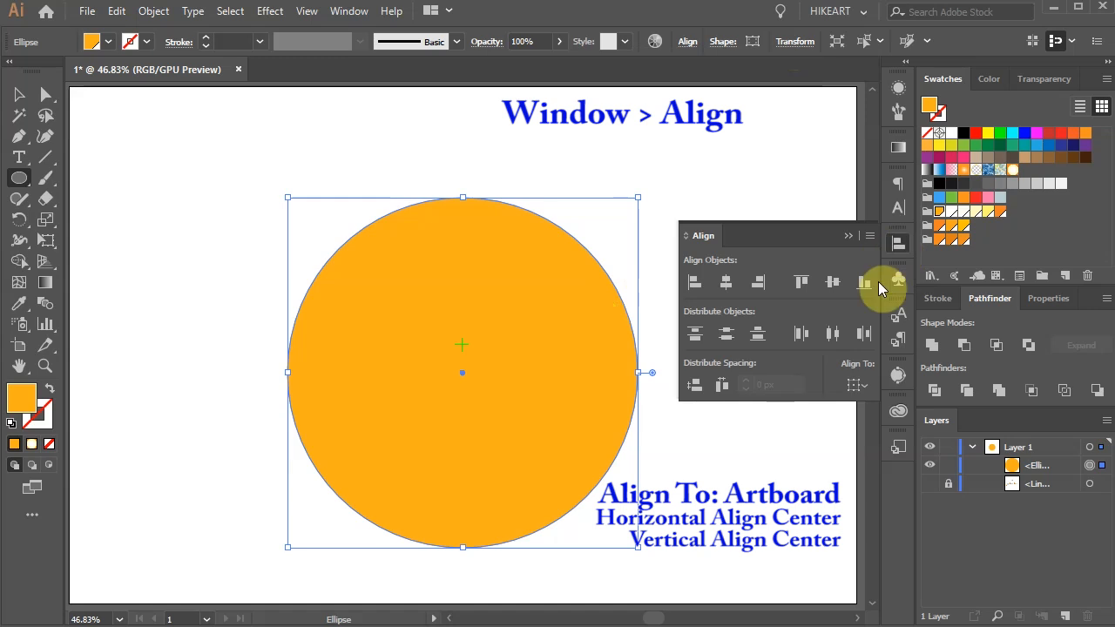
{"action": "left_click", "coordinate": [871, 389]}
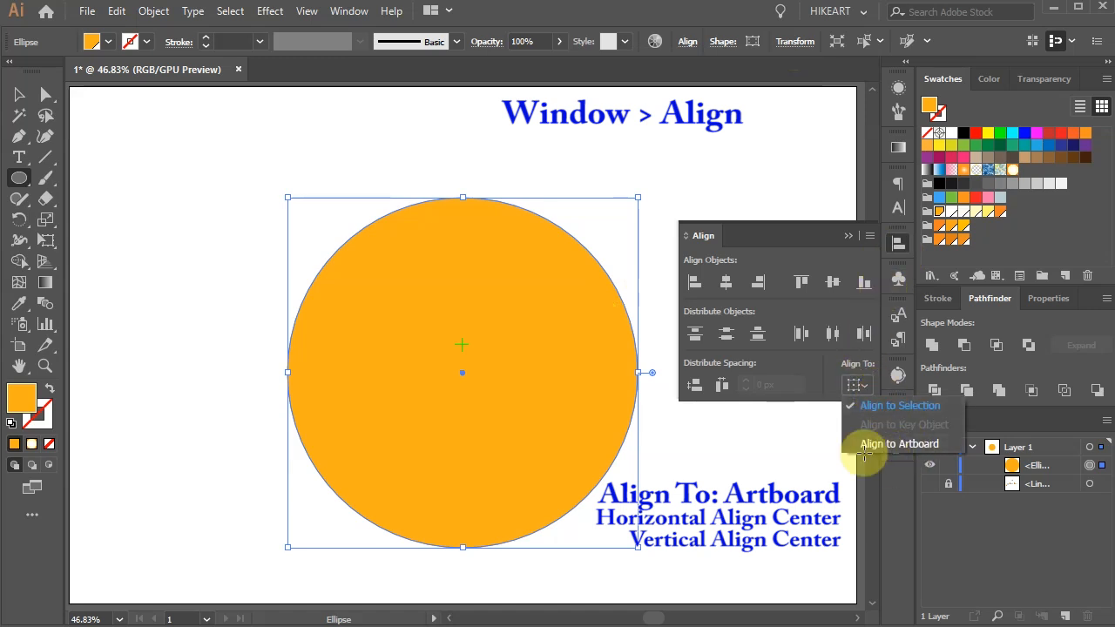
{"action": "left_click", "coordinate": [901, 444]}
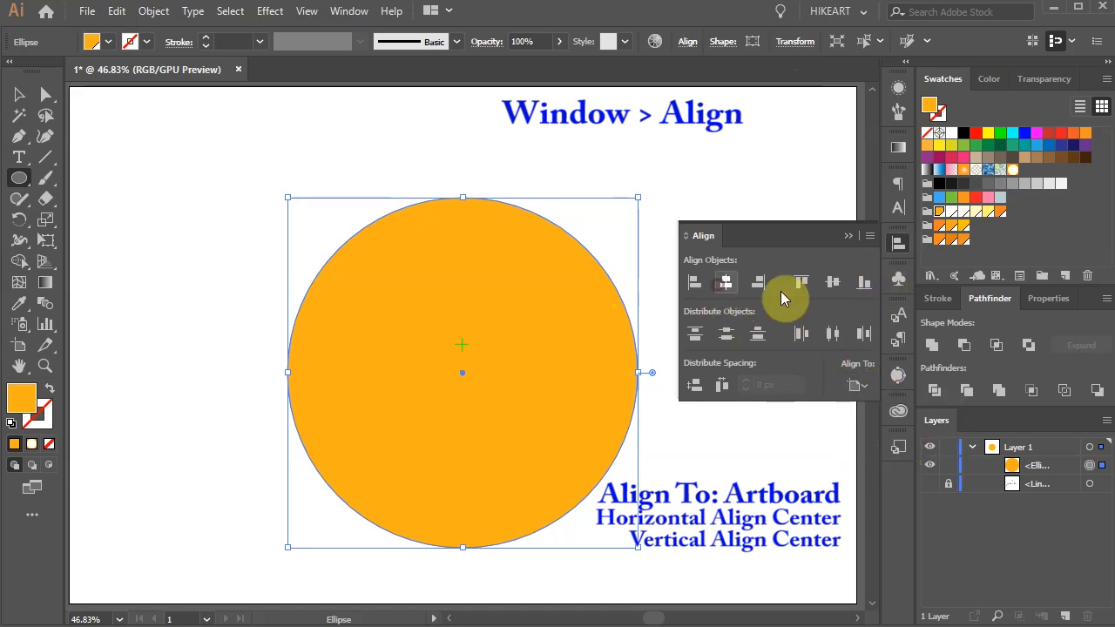
{"action": "left_click", "coordinate": [831, 283]}
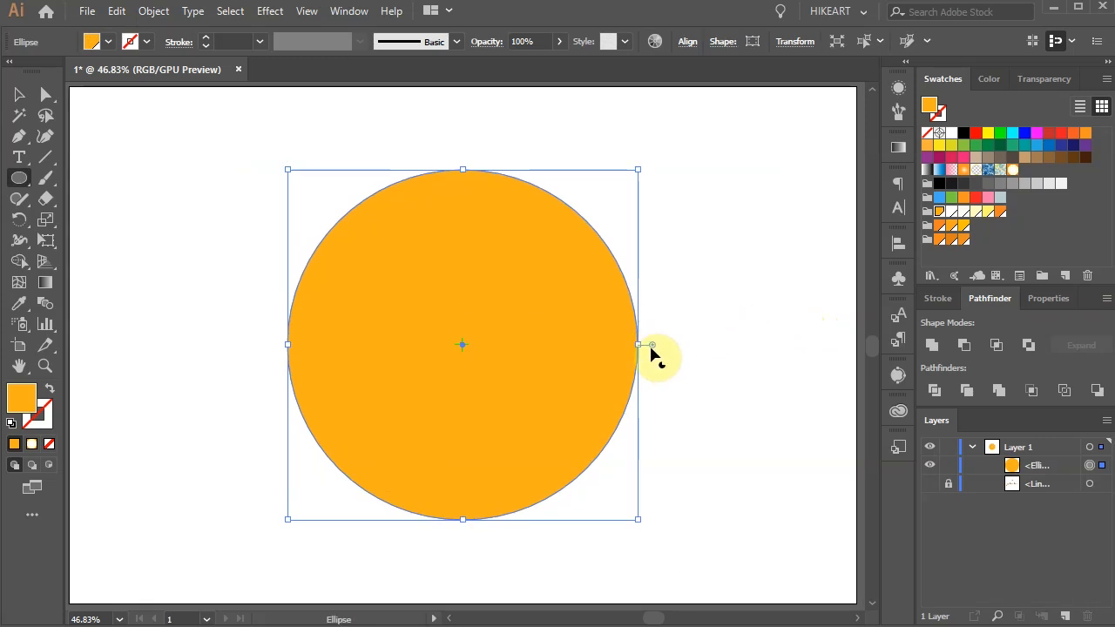
Step: Set the circle's pie end angle to 45° and expand the appearance of the wedge
{"action": "left_click_drag", "start_coordinate": [653, 346], "coordinate": [544, 443]}
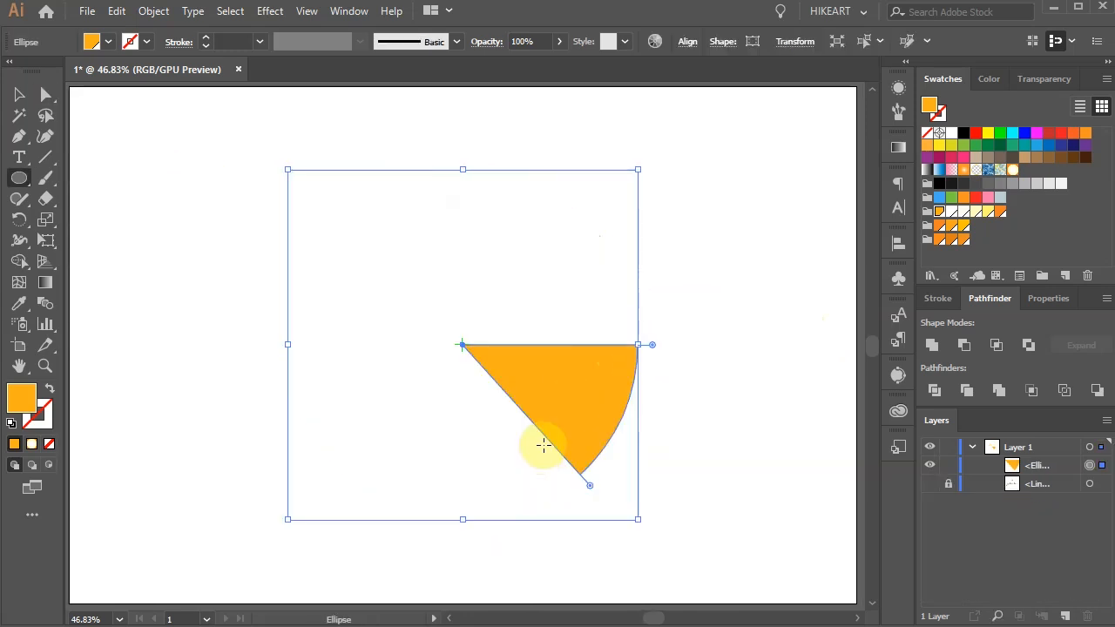
{"action": "left_click_drag", "start_coordinate": [542, 442], "coordinate": [597, 435]}
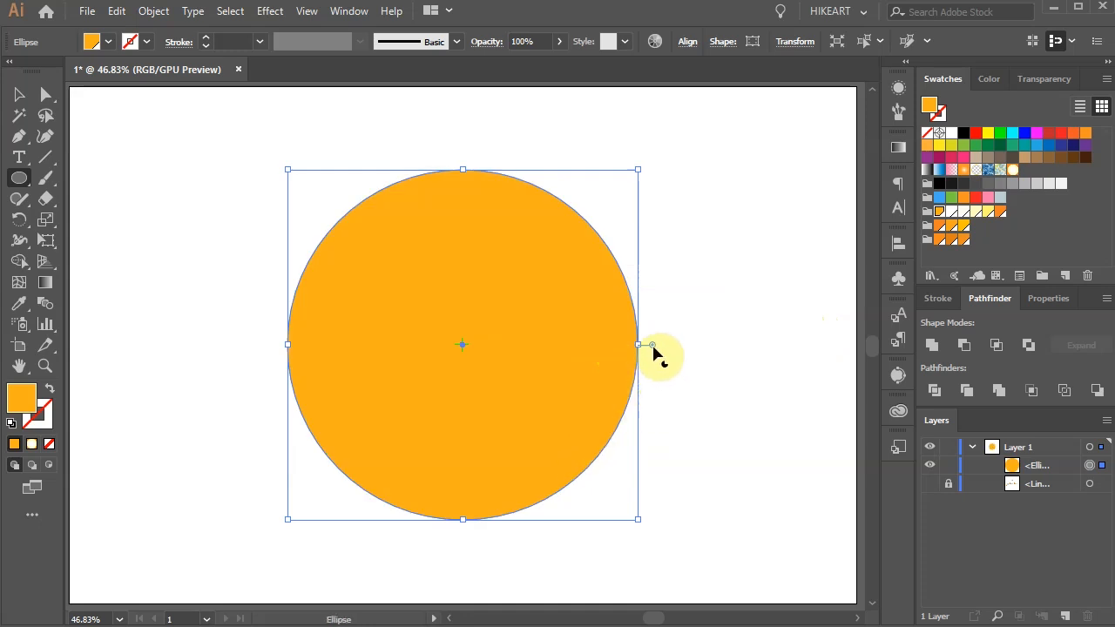
{"action": "left_click", "coordinate": [721, 44]}
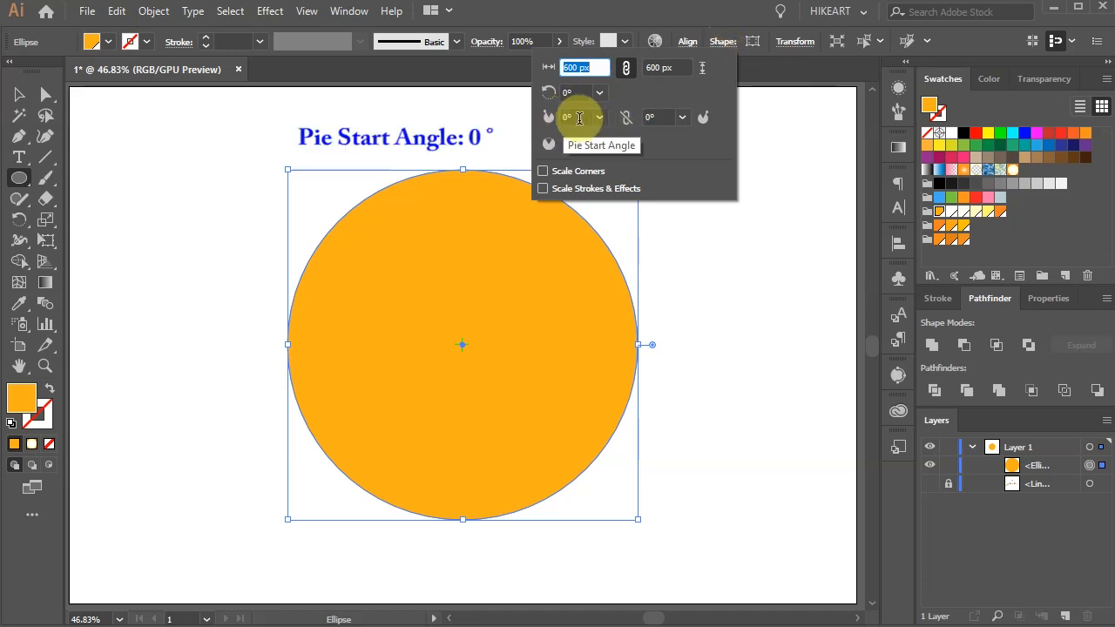
{"action": "left_click", "coordinate": [681, 117]}
{"action": "left_click", "coordinate": [697, 177]}
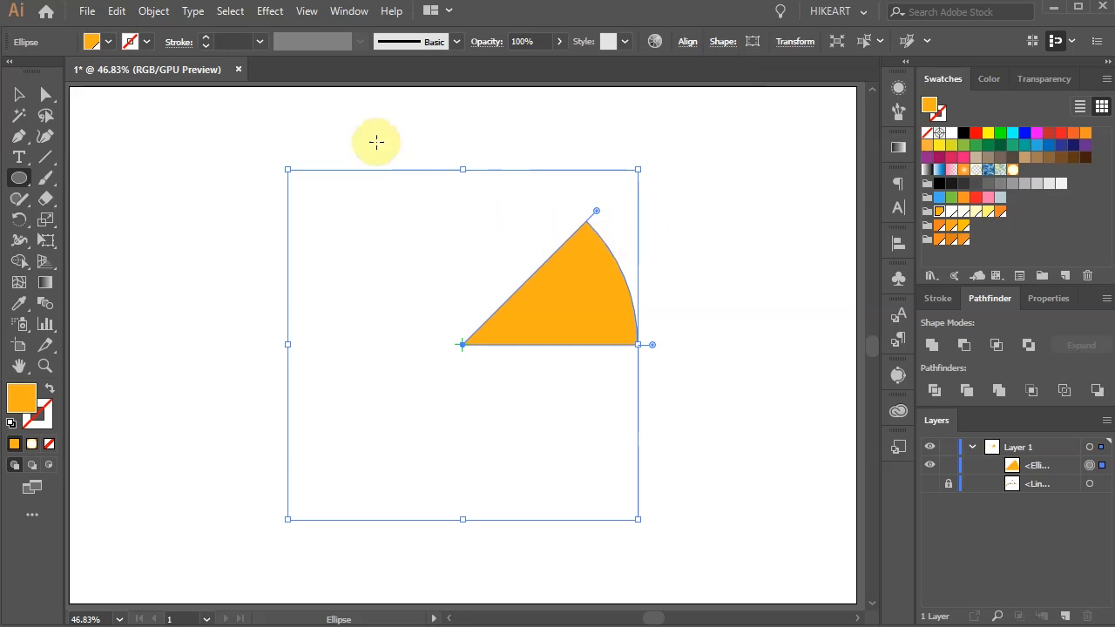
{"action": "left_click", "coordinate": [155, 12]}
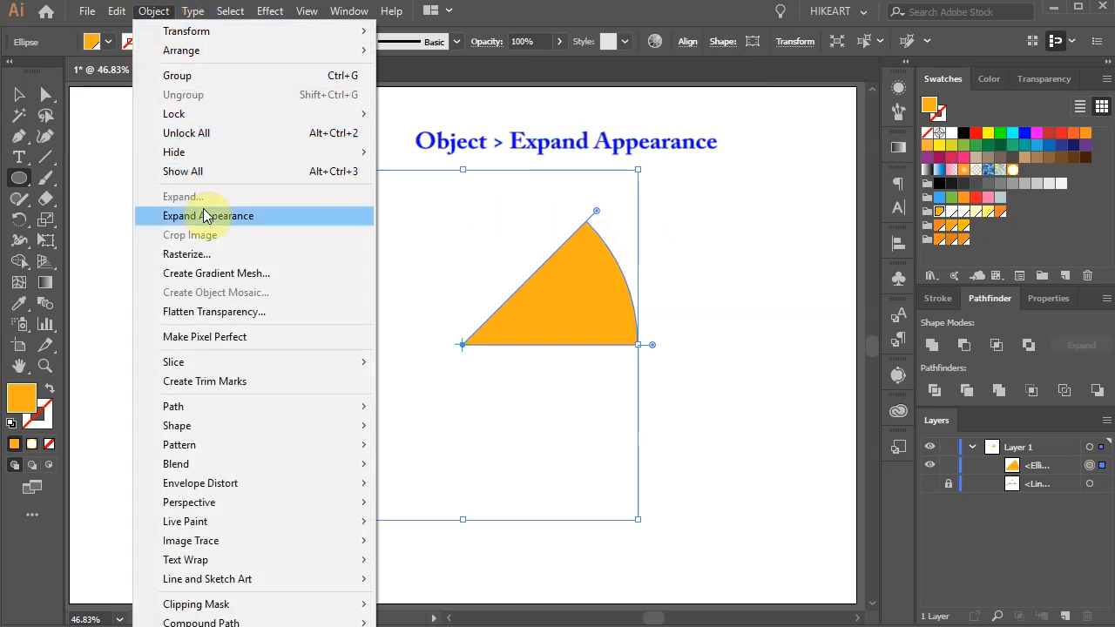
{"action": "left_click", "coordinate": [231, 217]}
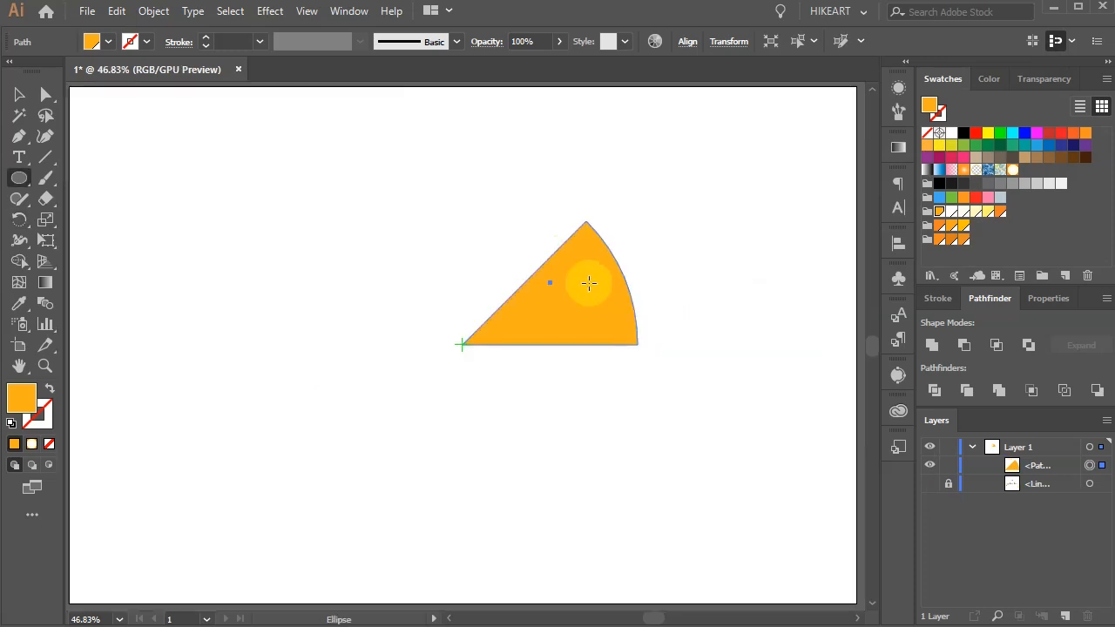
Step: Offset the wedge's path by -4 px with miter joins and the preview on, and delete the original larger wedge beneath
{"action": "scroll", "coordinate": [592, 286], "scroll_direction": "up", "scroll_amount": 2}
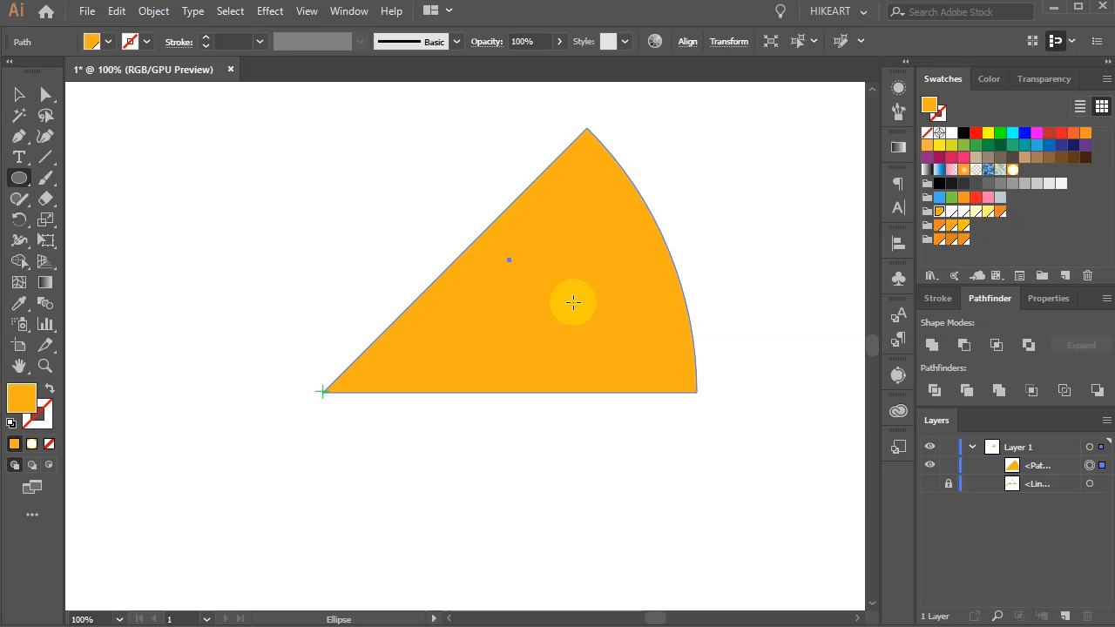
{"action": "left_click", "coordinate": [153, 13]}
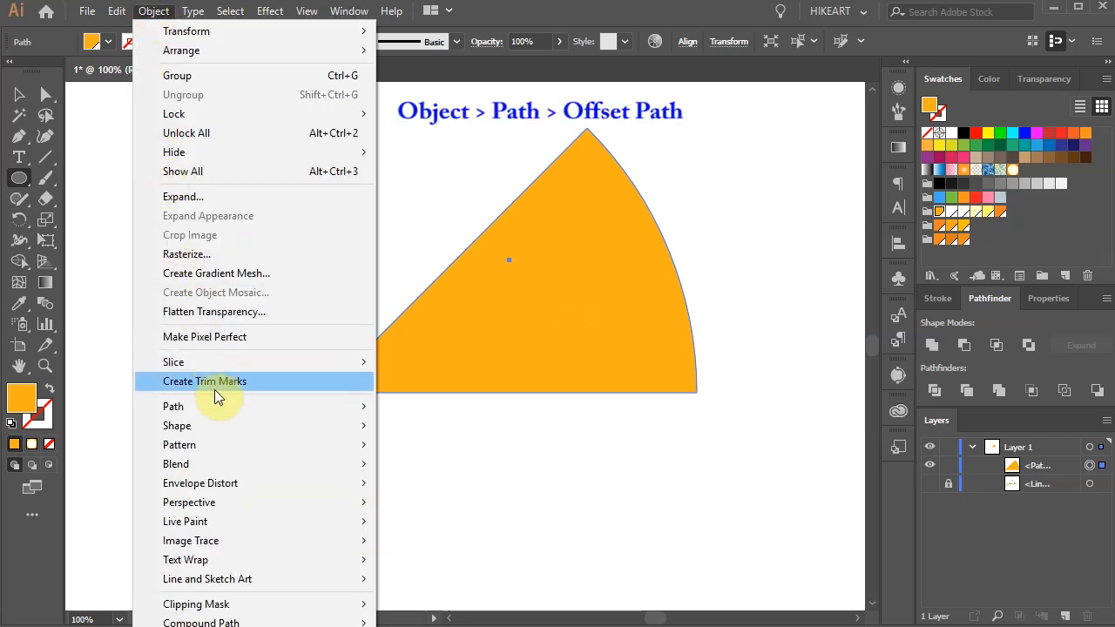
{"action": "mouse_move", "coordinate": [253, 413]}
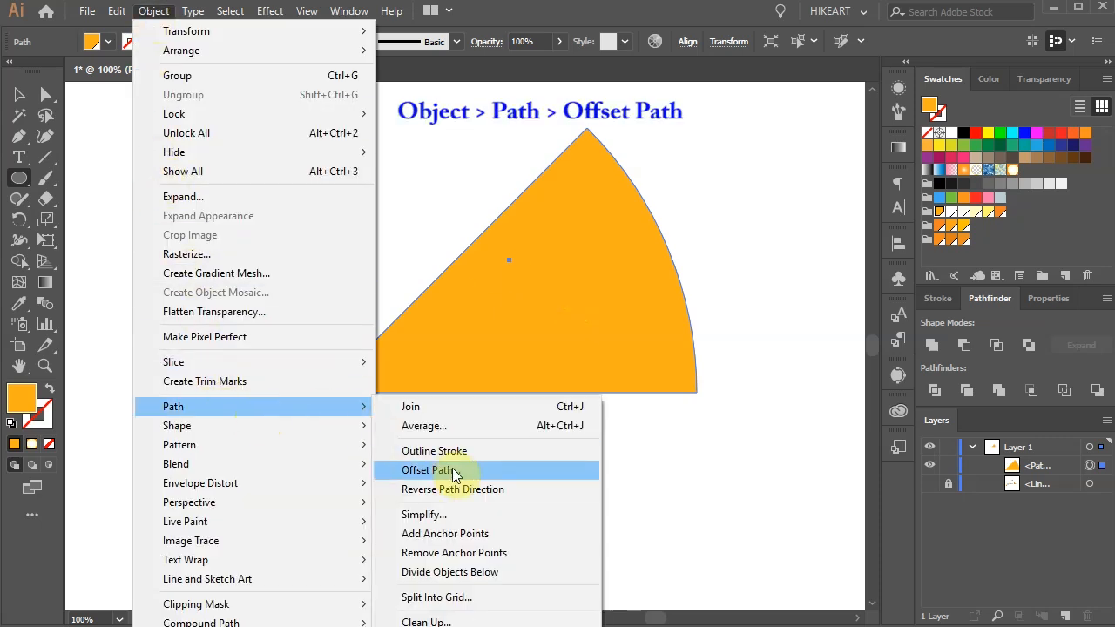
{"action": "left_click", "coordinate": [430, 470]}
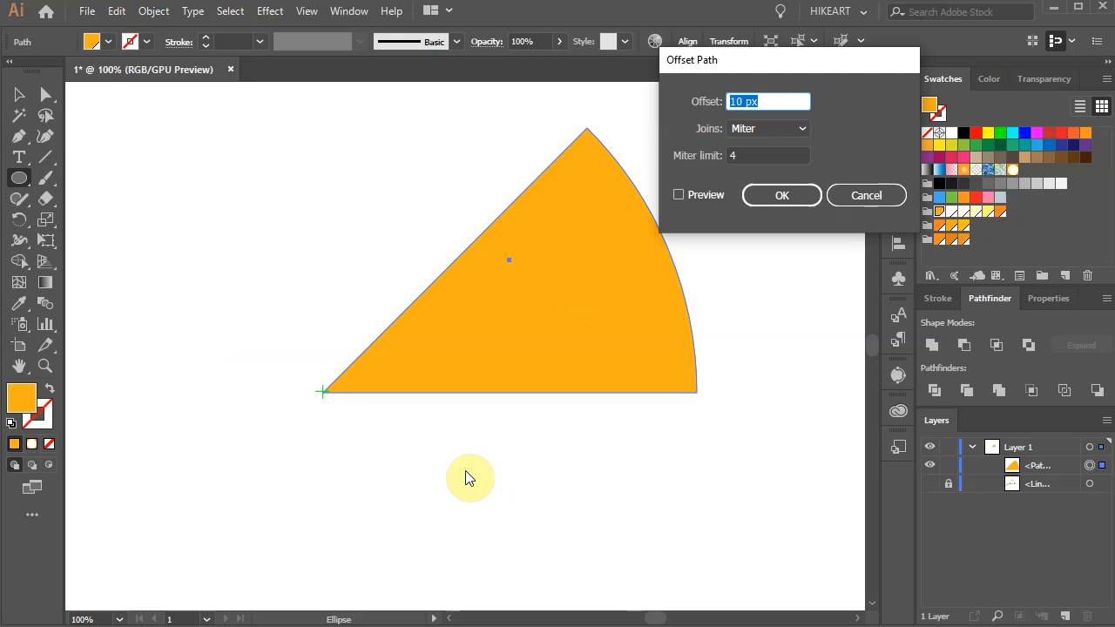
{"action": "left_click", "coordinate": [679, 196]}
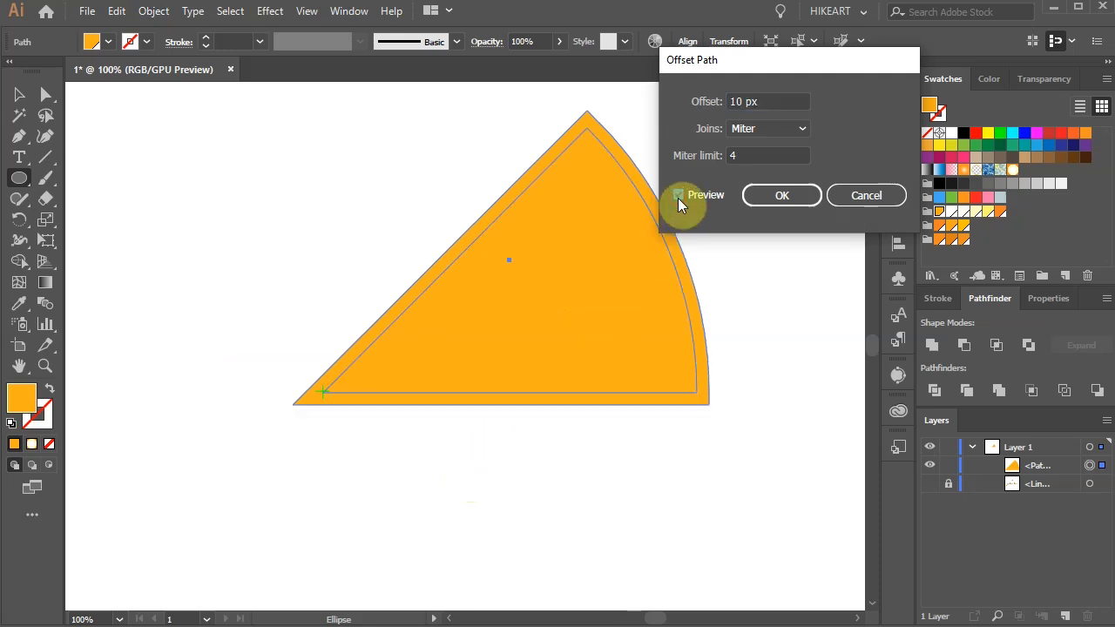
{"action": "double_click", "coordinate": [736, 102]}
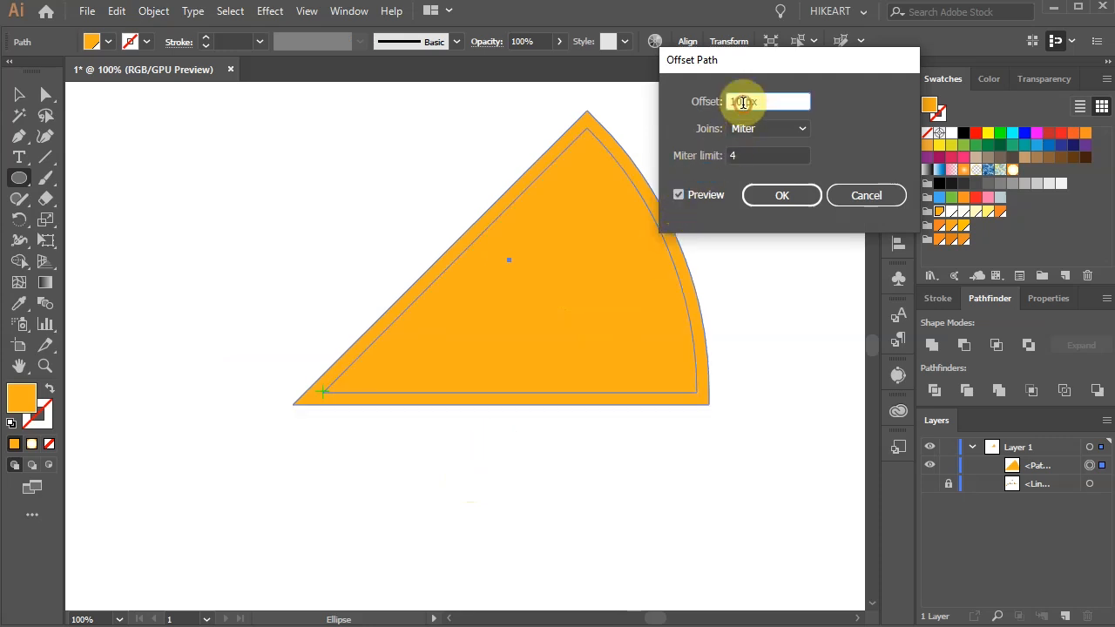
{"action": "key", "text": "Down"}
{"action": "key", "text": "Down"}
{"action": "key", "text": "Down"}
{"action": "key", "text": "Down"}
{"action": "key", "text": "Down"}
{"action": "key", "text": "Down"}
{"action": "key", "text": "Down"}
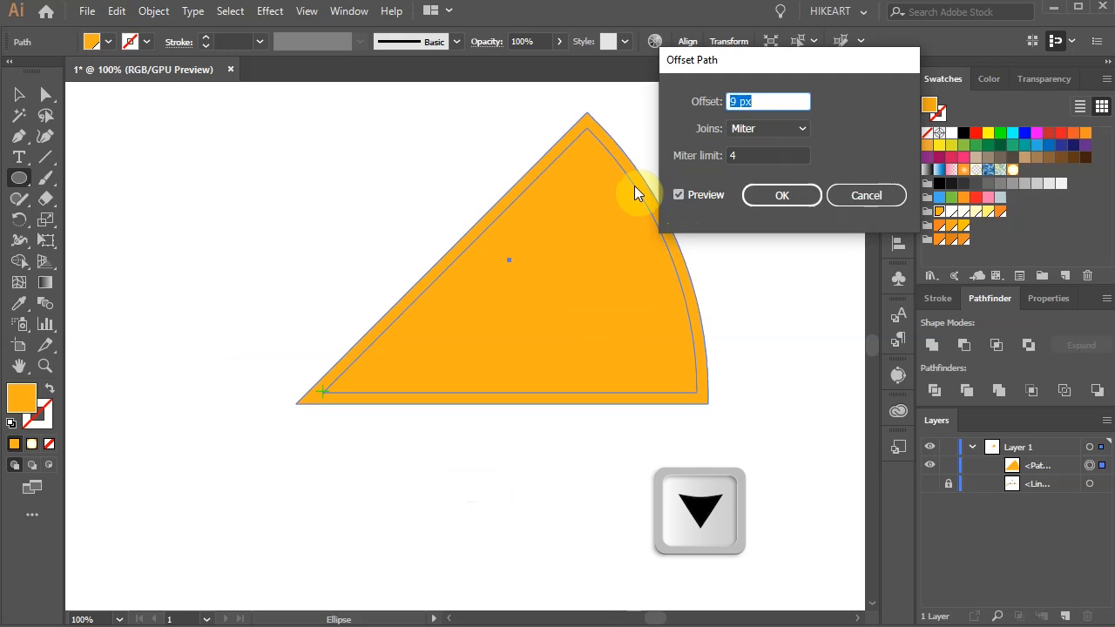
{"action": "key", "text": "Down"}
{"action": "key", "text": "Down"}
{"action": "key", "text": "Down"}
{"action": "key", "text": "Down"}
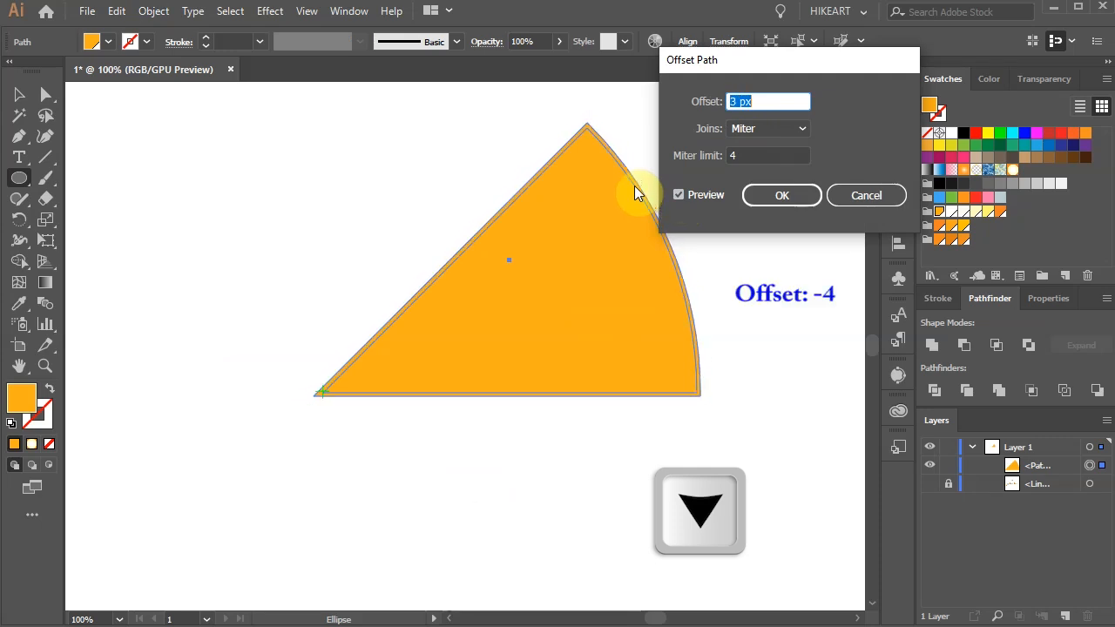
{"action": "key", "text": "Down"}
{"action": "key", "text": "Down"}
{"action": "key", "text": "Down"}
{"action": "key", "text": "Down"}
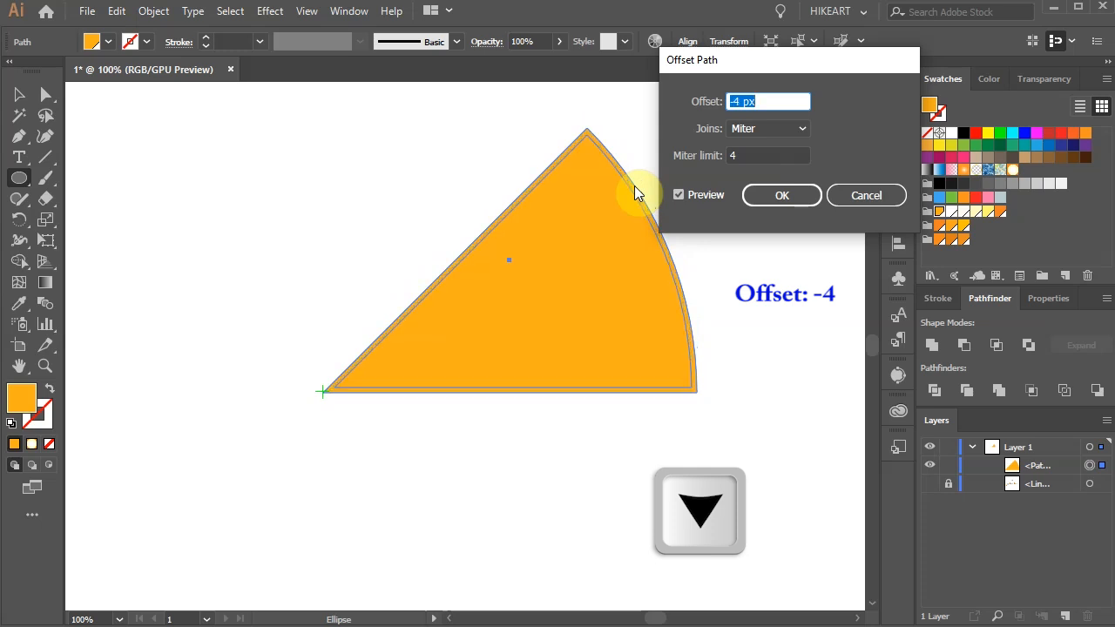
{"action": "left_click", "coordinate": [809, 196]}
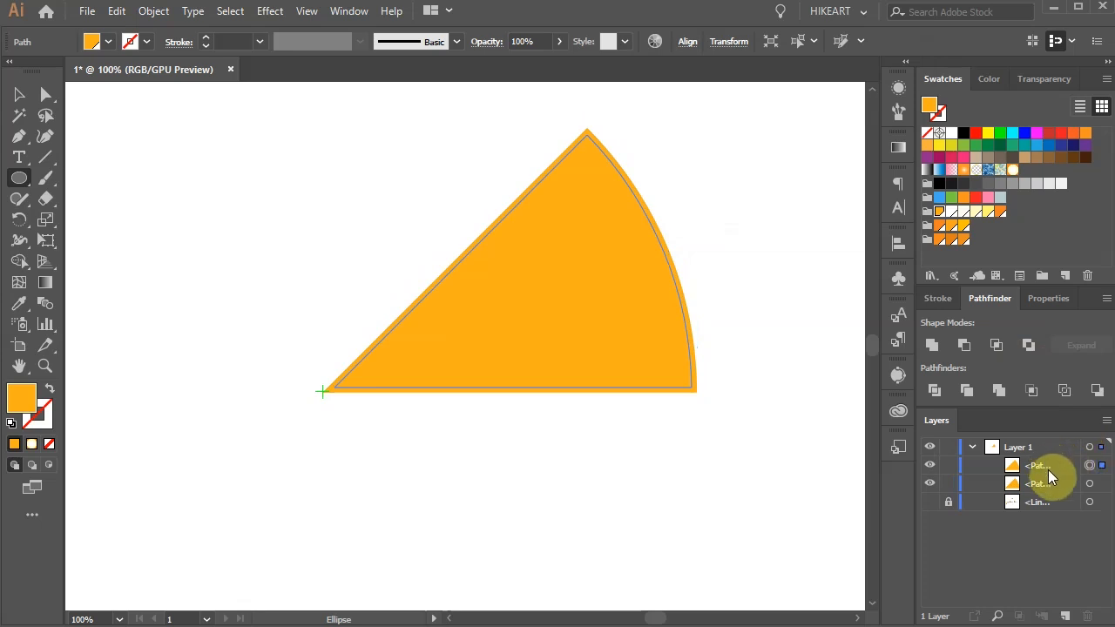
{"action": "left_click", "coordinate": [1094, 483]}
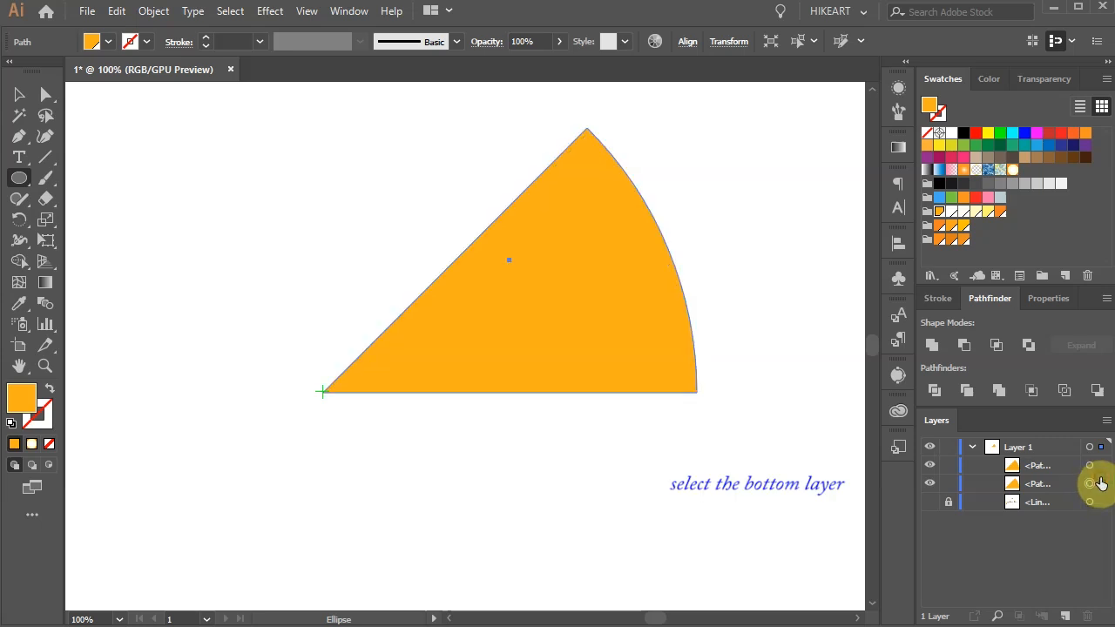
{"action": "key", "text": "Delete"}
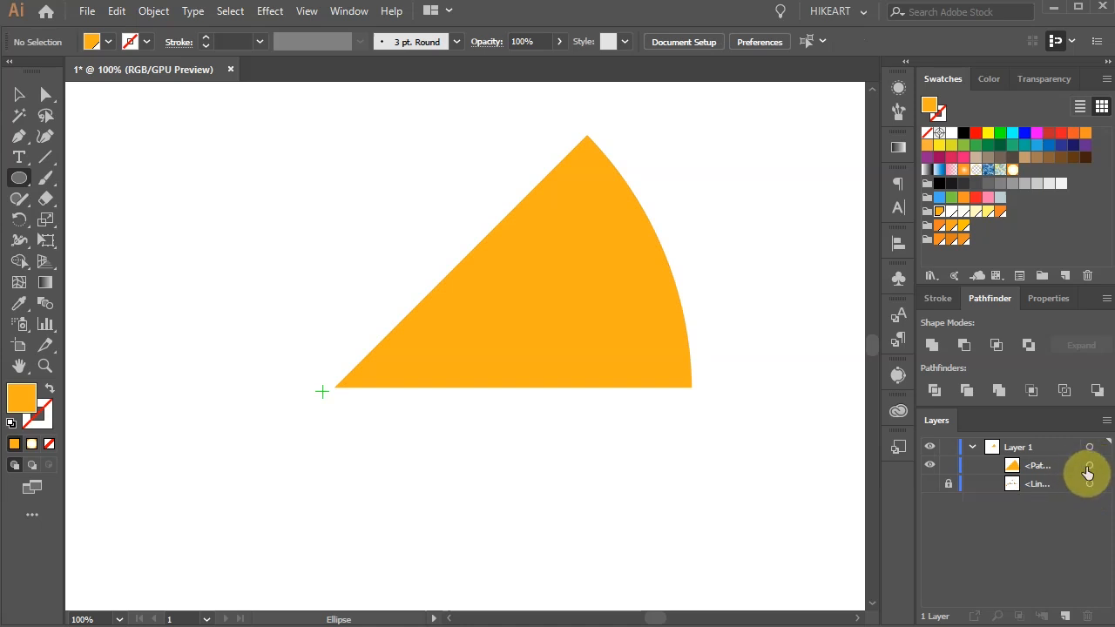
Step: Create a copy of the wedge rotated by 360/8 degrees around the artboard's center mark
{"action": "left_click", "coordinate": [1088, 469]}
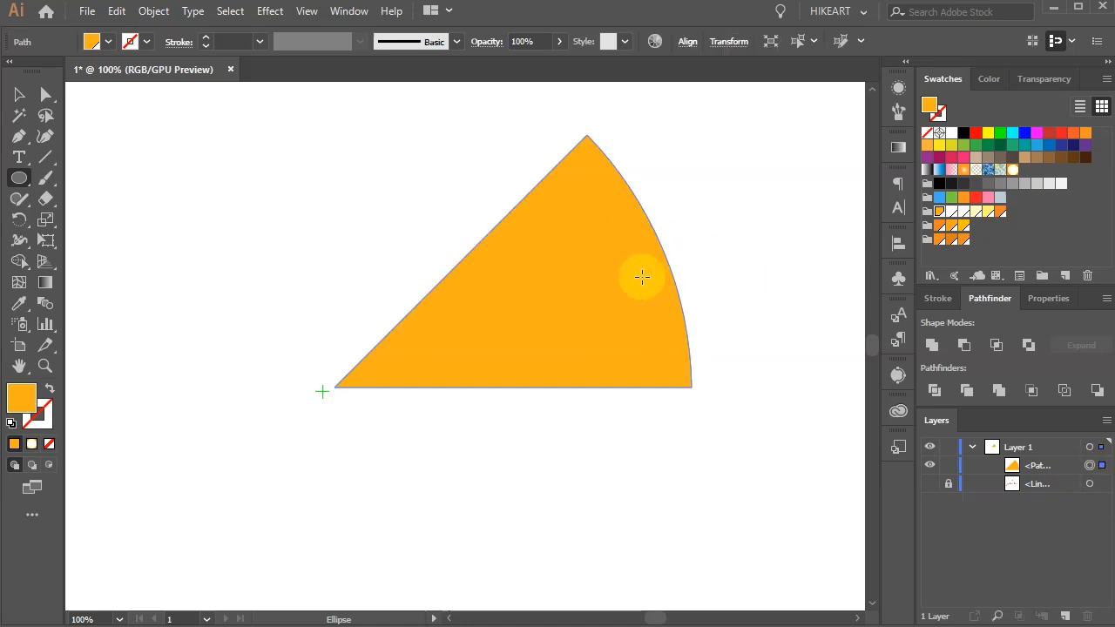
{"action": "key", "text": "r"}
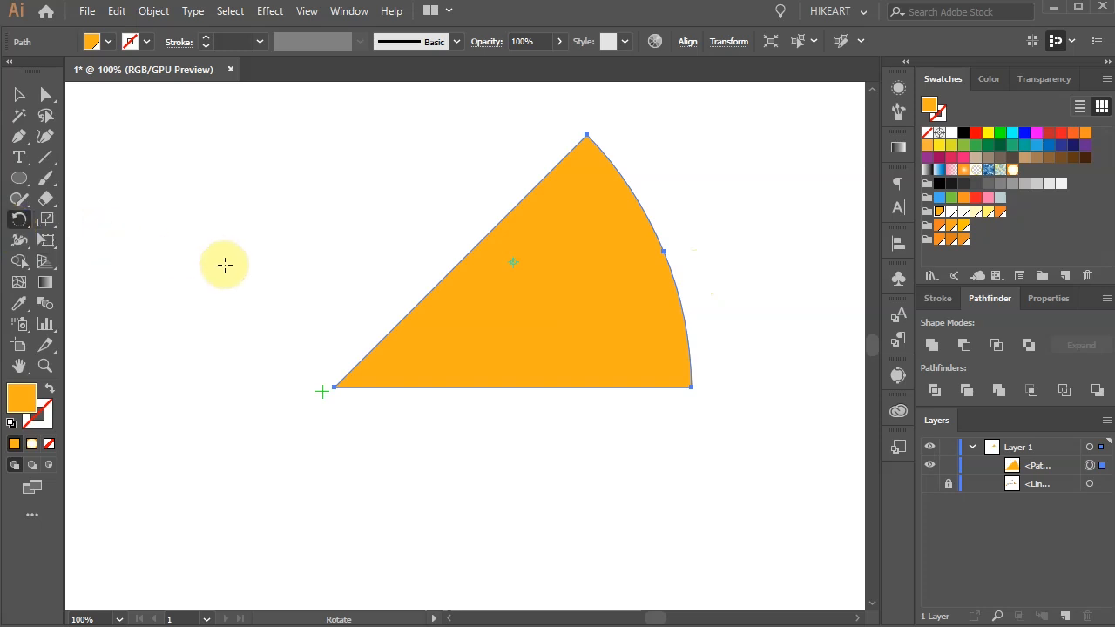
{"action": "key", "text": "alt"}
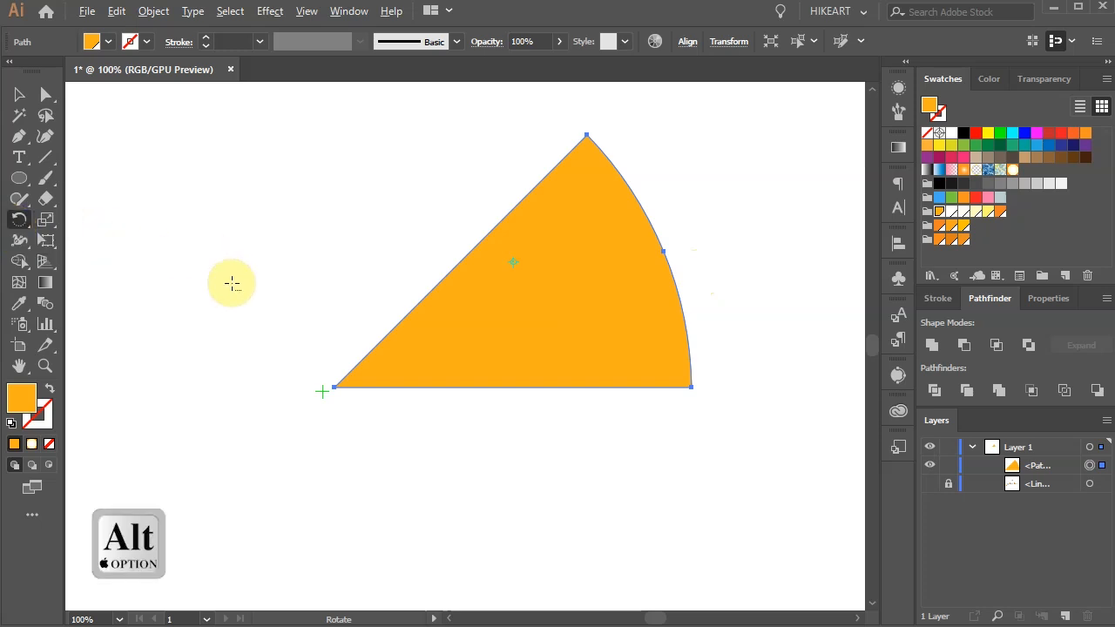
{"action": "left_click", "coordinate": [322, 391], "text": "alt"}
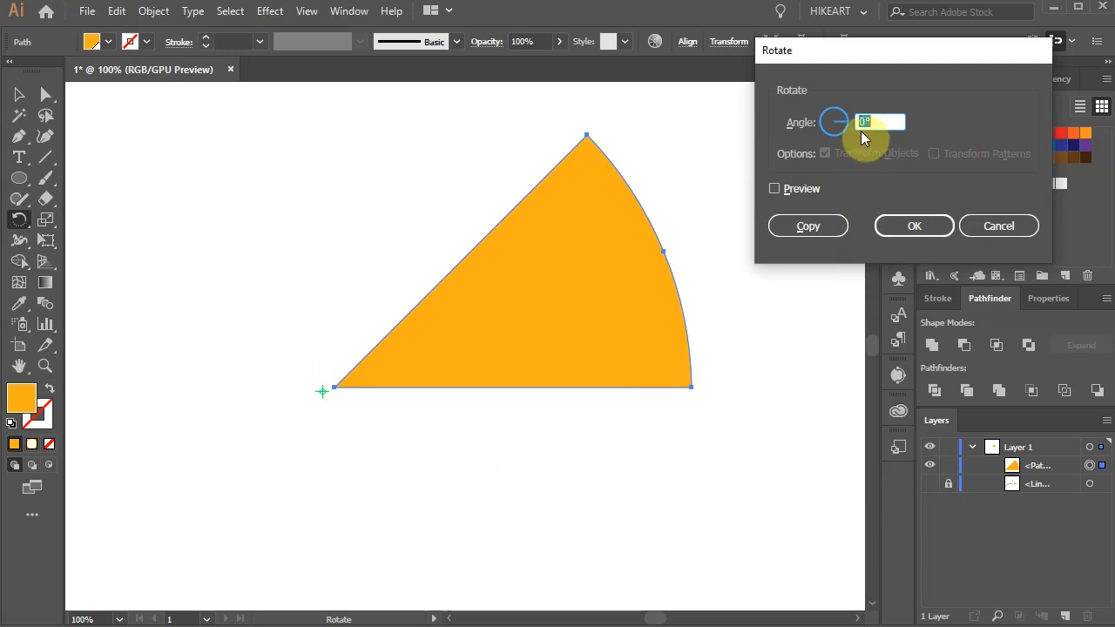
{"action": "type", "text": "60/8"}
{"action": "key", "text": "Tab"}
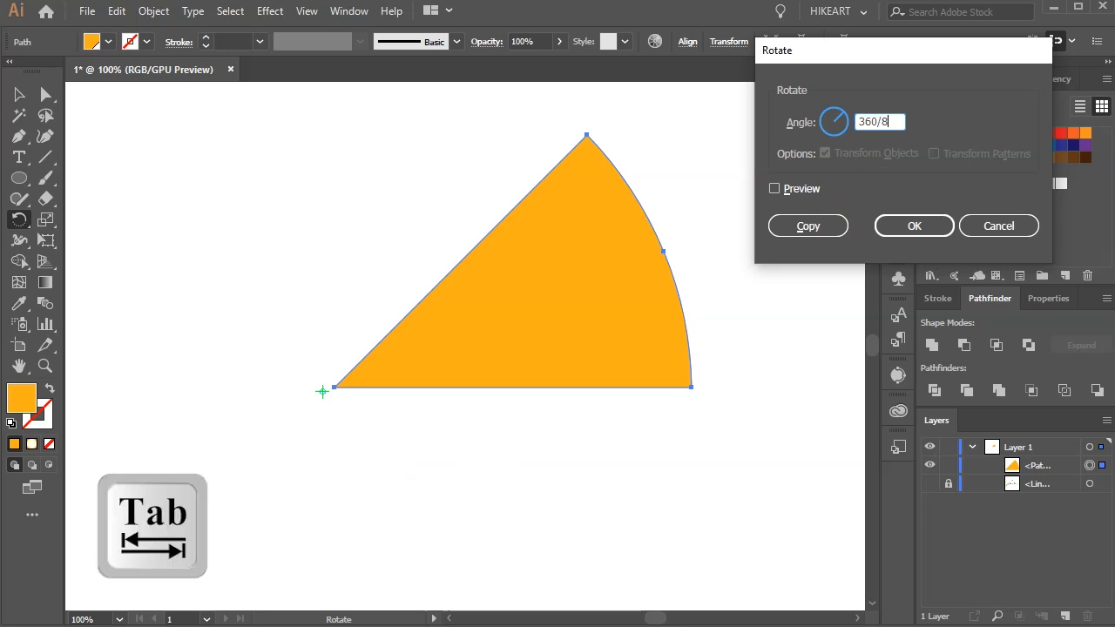
{"action": "key", "text": "Tab"}
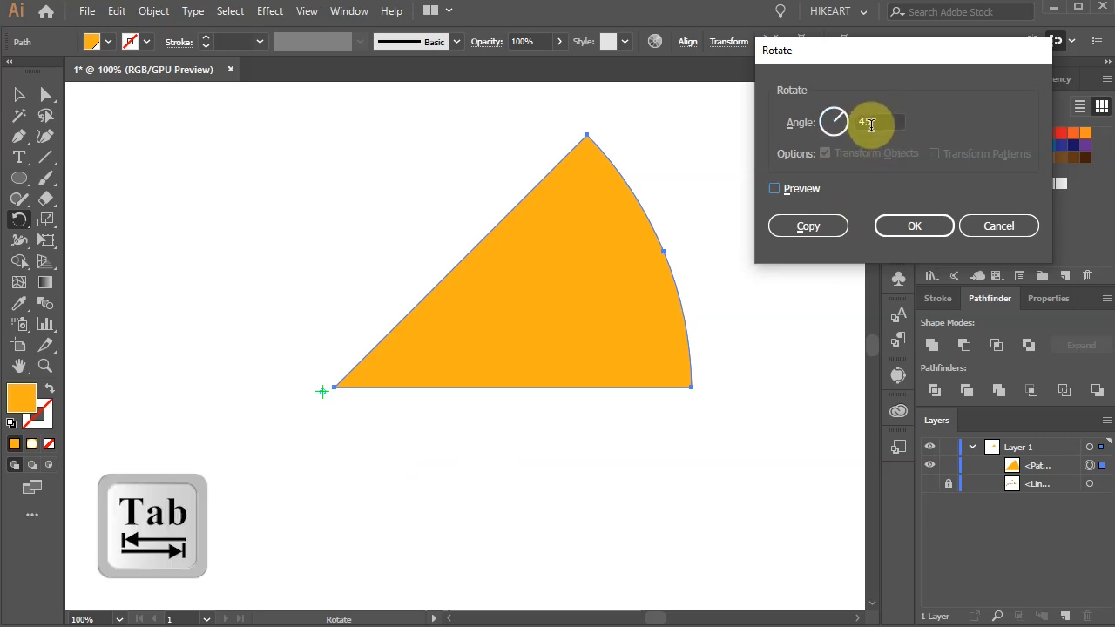
{"action": "left_click", "coordinate": [819, 223]}
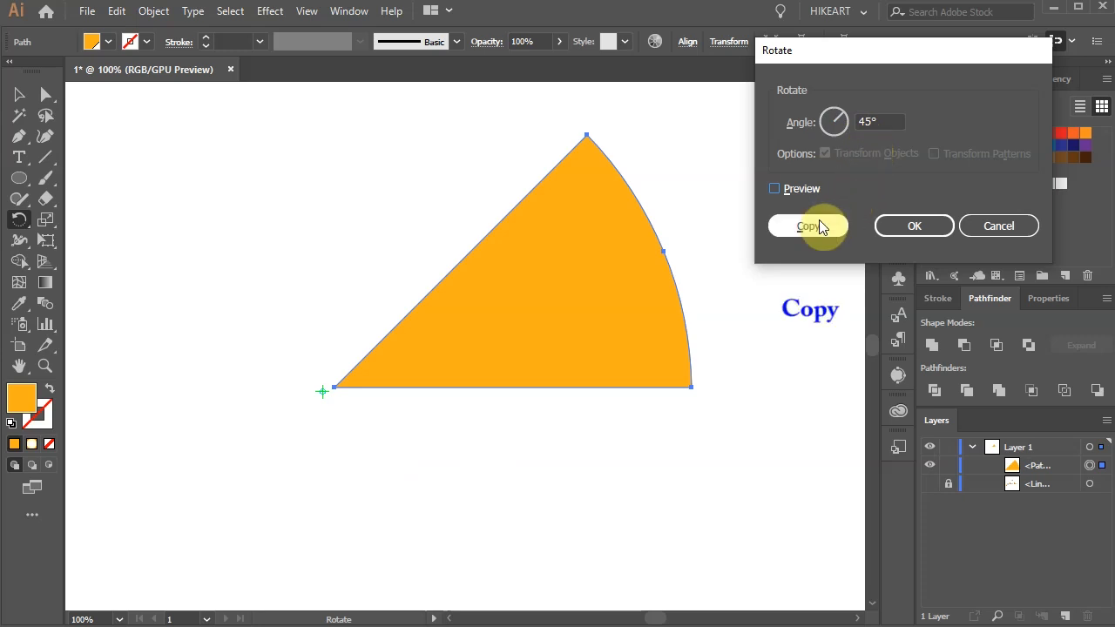
Step: Repeat the rotated copy six more times to complete a full circle of eight wedges
{"action": "key", "text": "ctrl+d"}
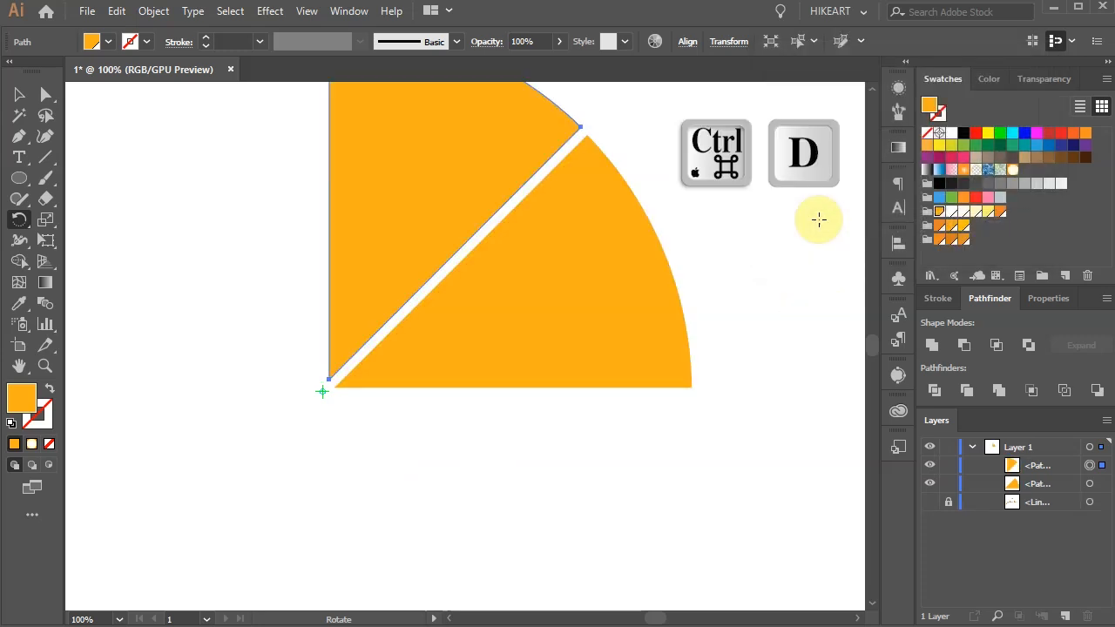
{"action": "key", "text": "ctrl+d"}
{"action": "key", "text": "ctrl+d"}
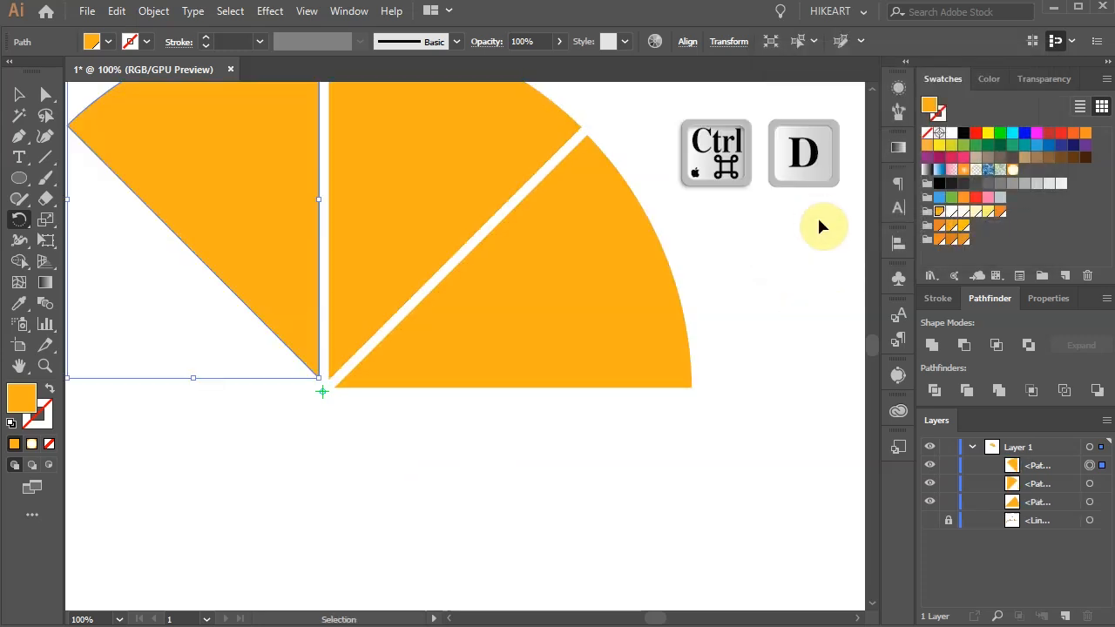
{"action": "key", "text": "ctrl+d"}
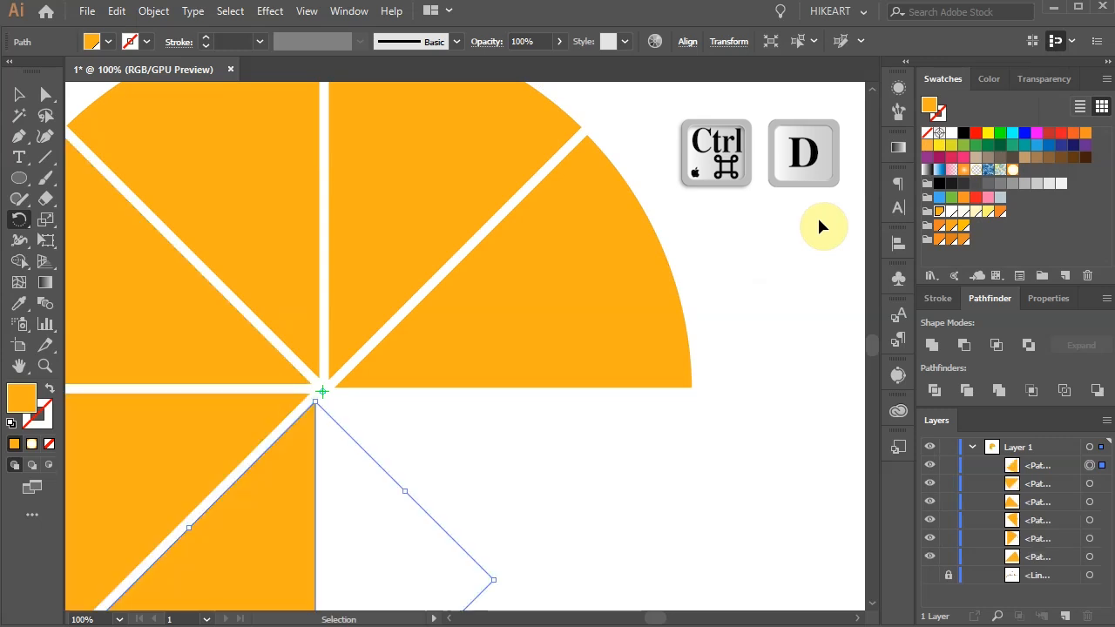
{"action": "key", "text": "ctrl+d"}
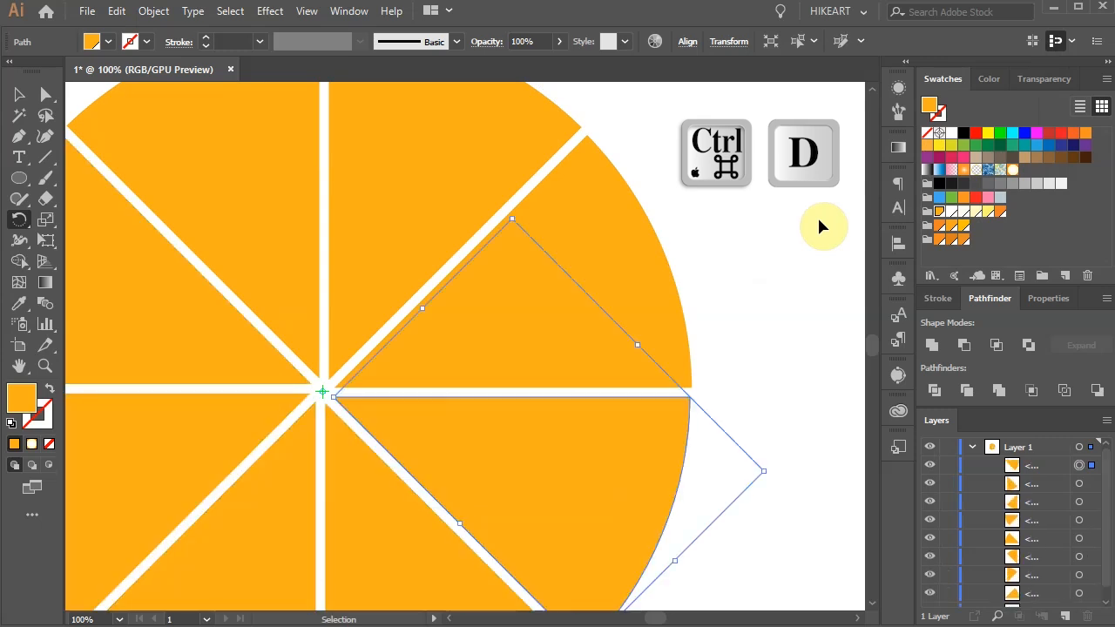
Step: Select all eight wedges and round all their corners together to a radius of about 42.76 px
{"action": "key", "text": "ctrl+0"}
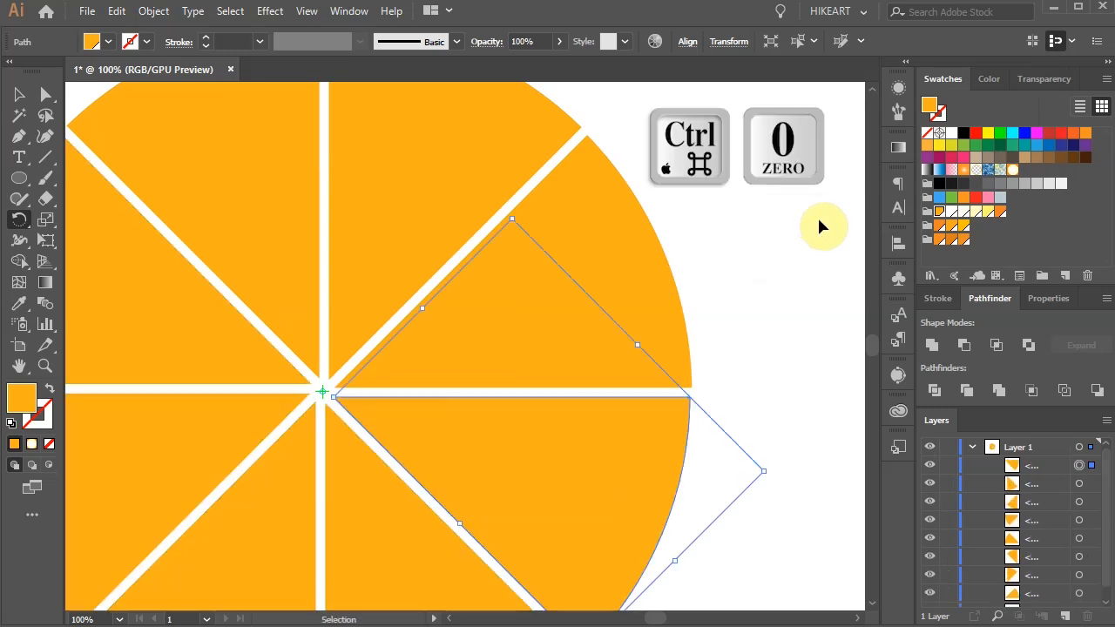
{"action": "key", "text": "a"}
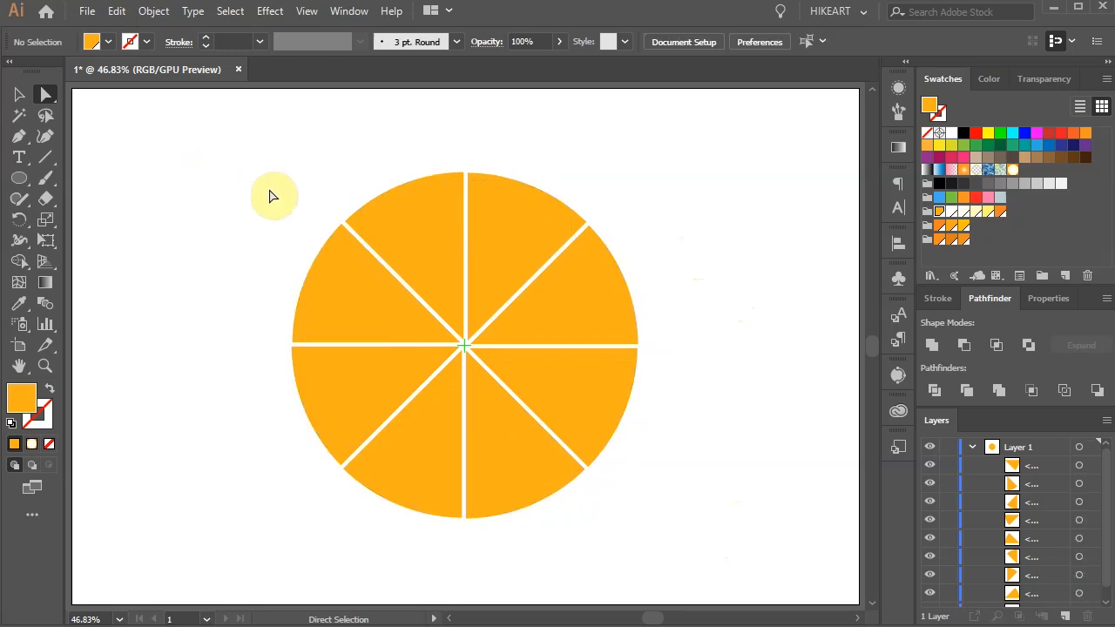
{"action": "left_click_drag", "start_coordinate": [249, 137], "coordinate": [689, 552]}
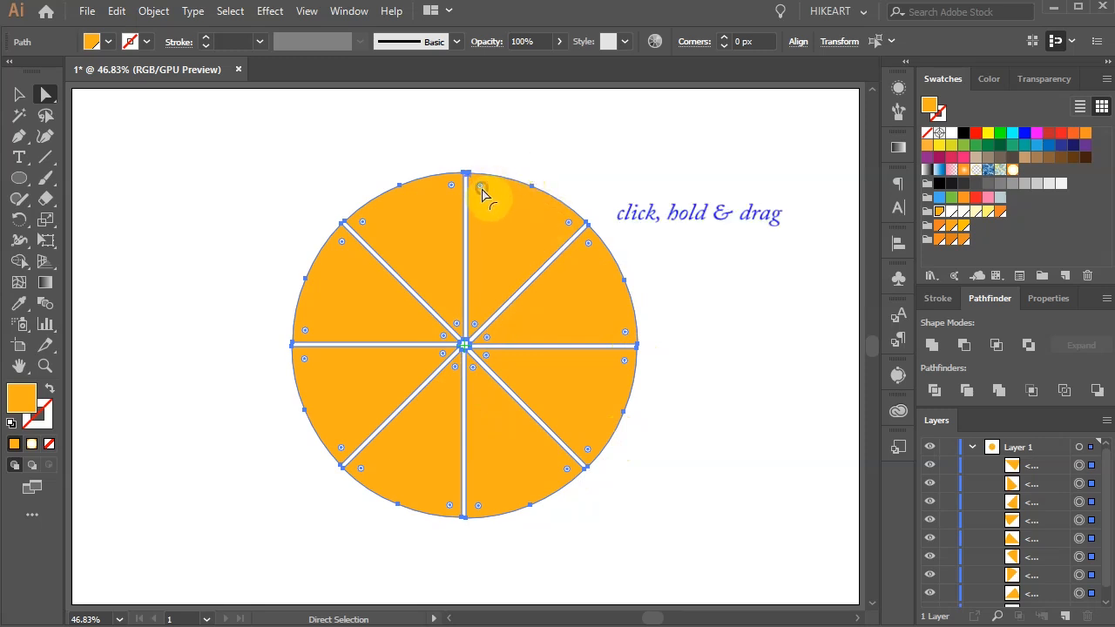
{"action": "left_click_drag", "start_coordinate": [481, 189], "coordinate": [485, 219]}
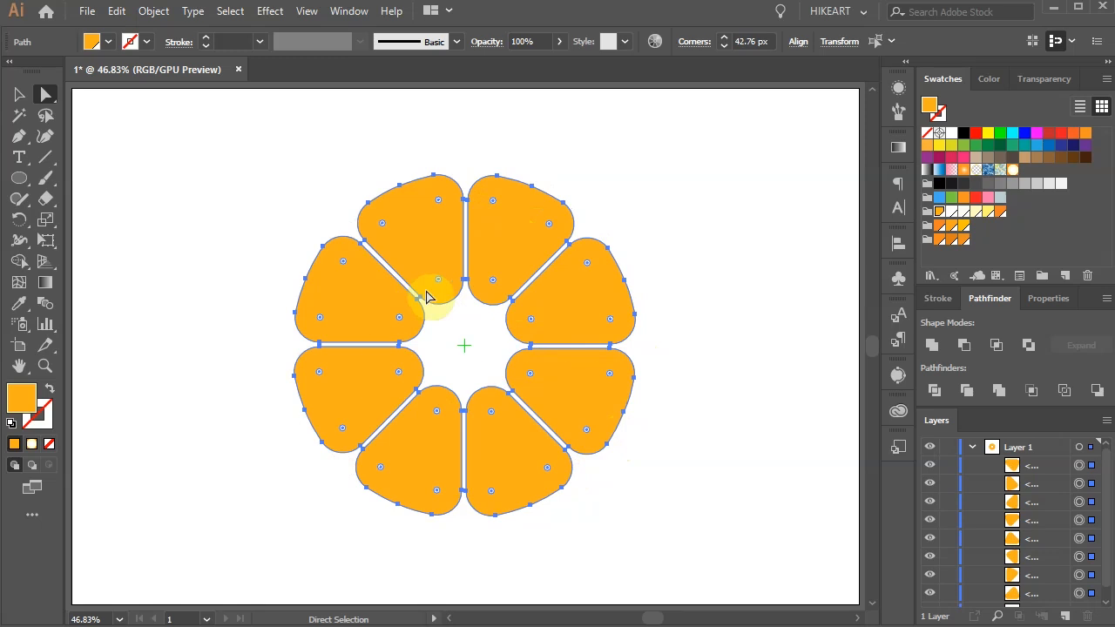
Step: Select only the inner corners around the center mark and reduce their radius to about 14.15 px
{"action": "scroll", "coordinate": [473, 320], "scroll_direction": "up", "scroll_amount": 2, "text": "alt"}
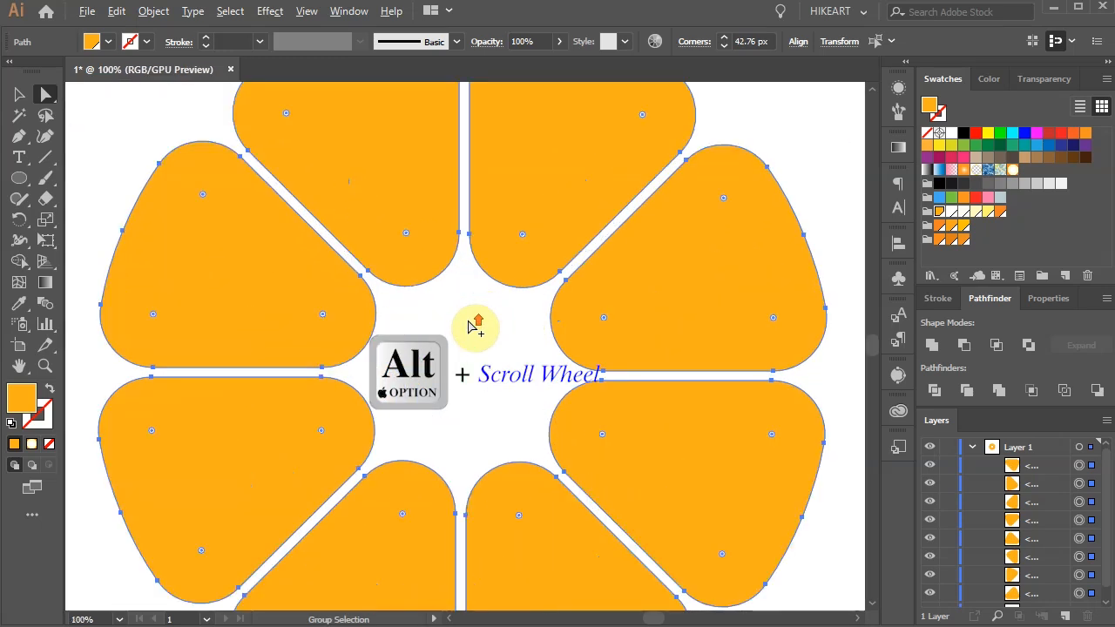
{"action": "left_click", "coordinate": [320, 233]}
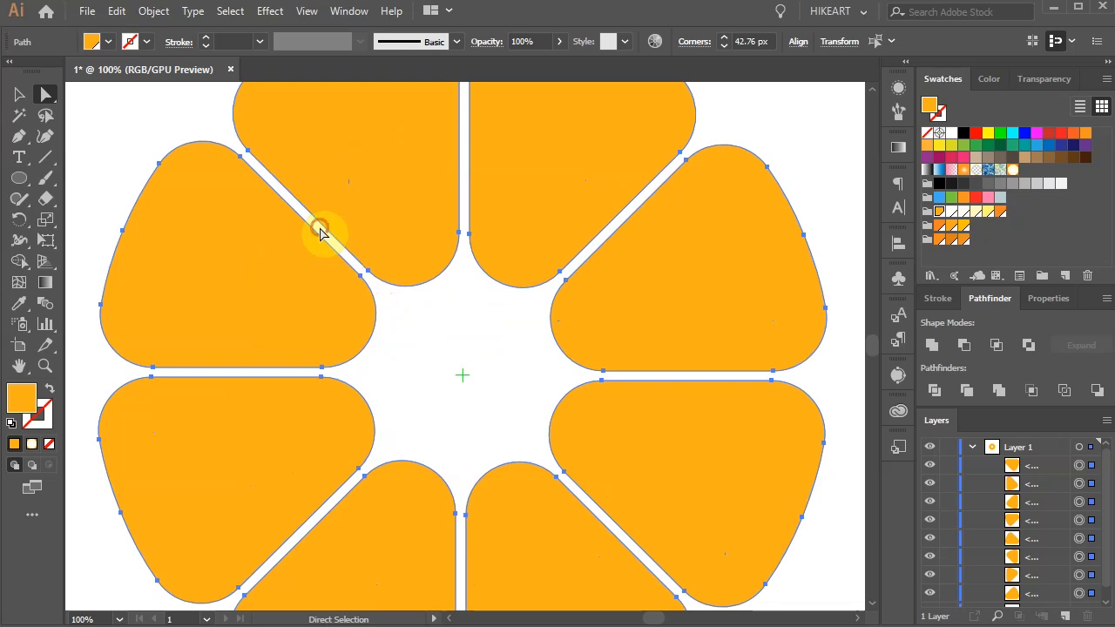
{"action": "left_click_drag", "start_coordinate": [320, 233], "coordinate": [615, 517]}
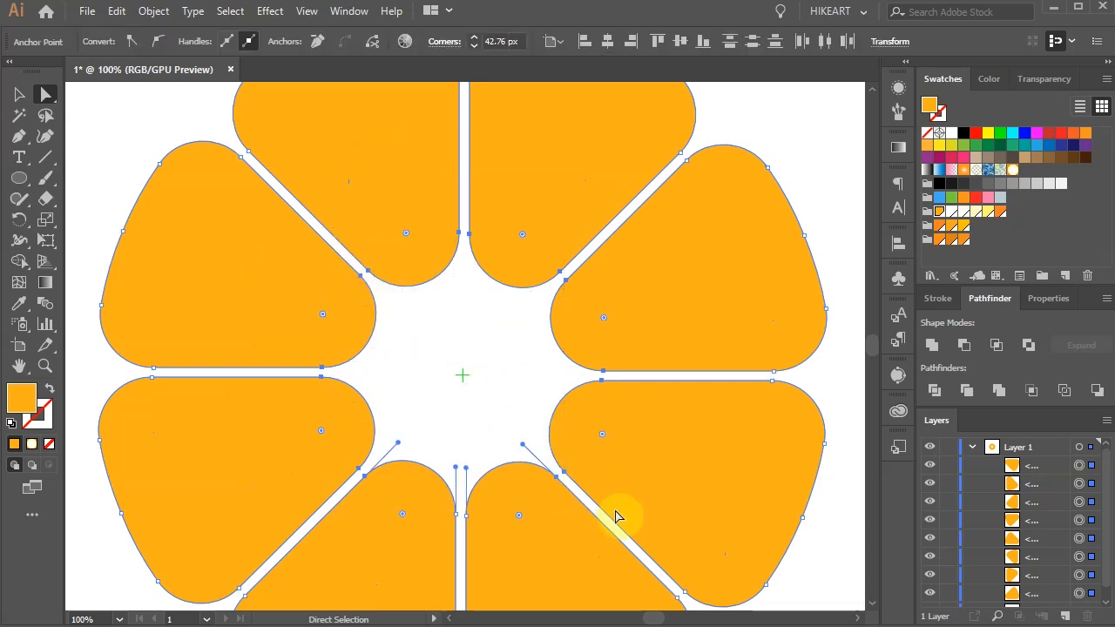
{"action": "left_click", "coordinate": [522, 234]}
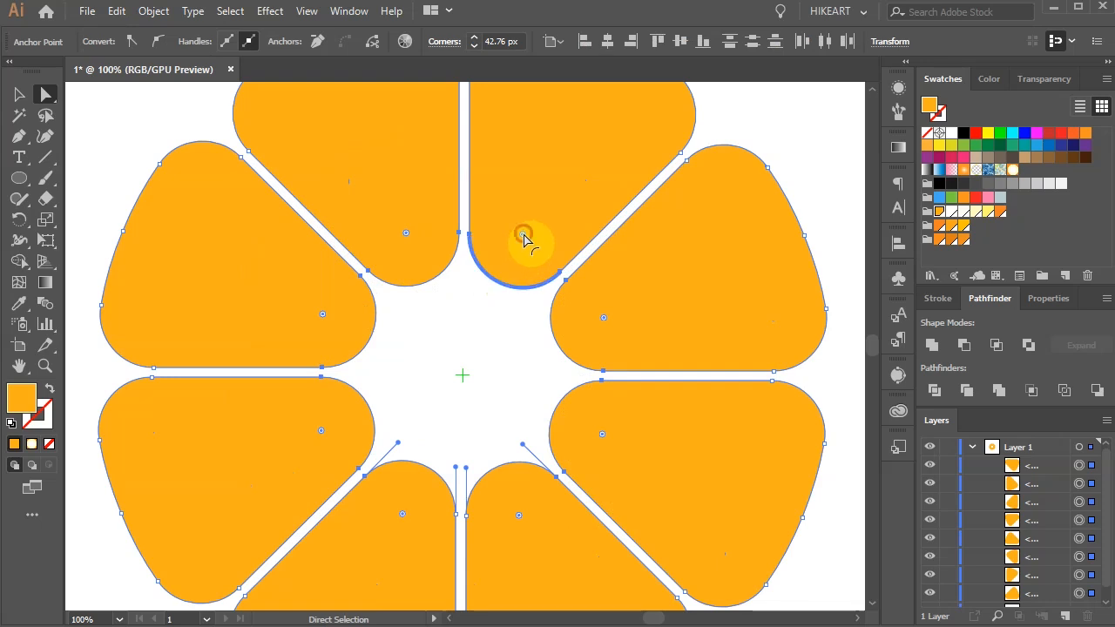
{"action": "left_click_drag", "start_coordinate": [522, 233], "coordinate": [472, 318]}
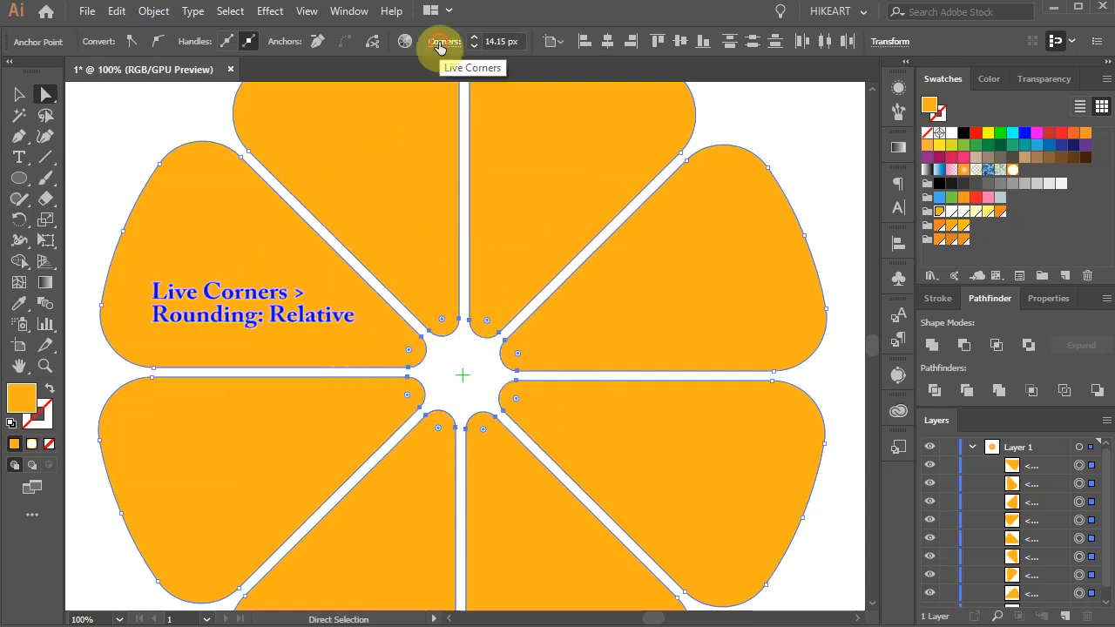
Step: Set the inner live corners' rounding to Relative and deselect the corner points
{"action": "left_click", "coordinate": [441, 42]}
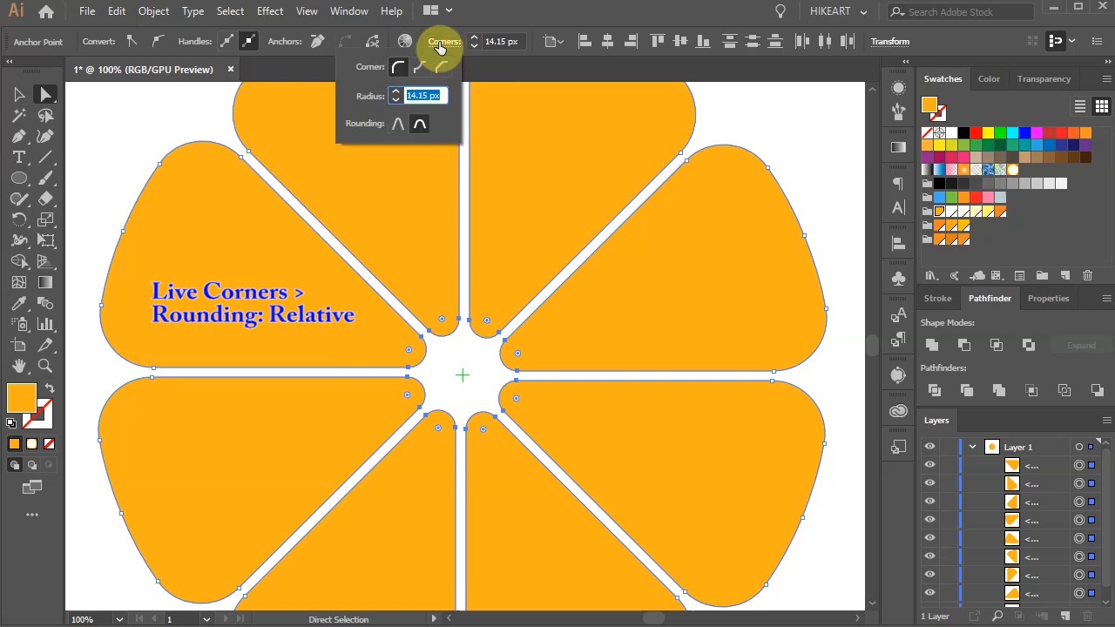
{"action": "left_click", "coordinate": [396, 127]}
{"action": "left_click", "coordinate": [786, 109]}
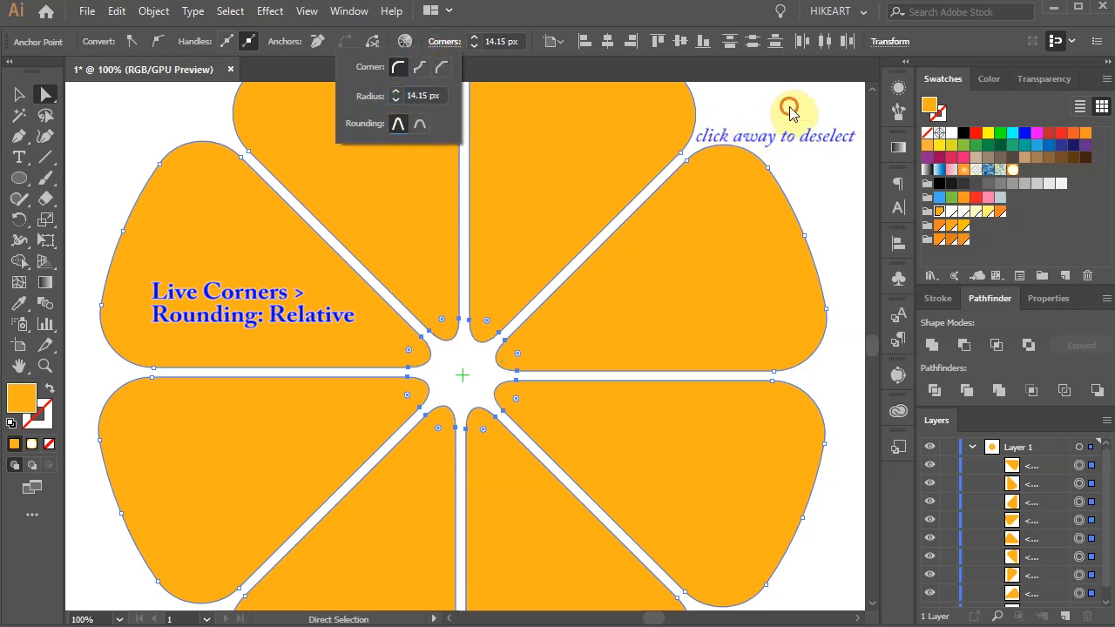
Step: Select all eight rounded segments as whole objects and group them
{"action": "key", "text": "ctrl+0"}
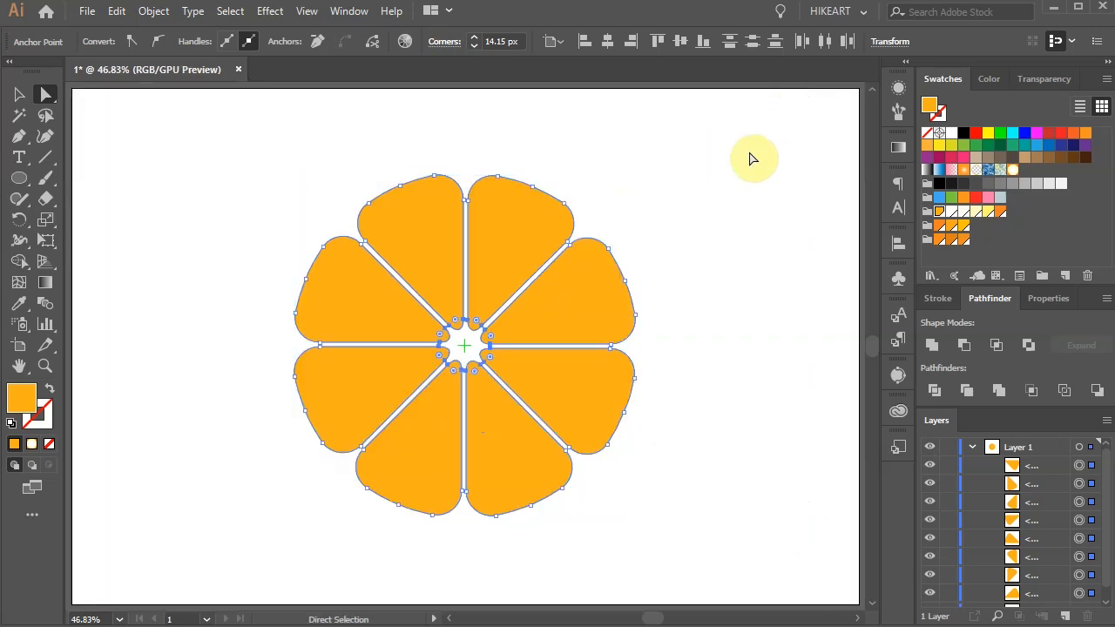
{"action": "left_click", "coordinate": [1027, 470]}
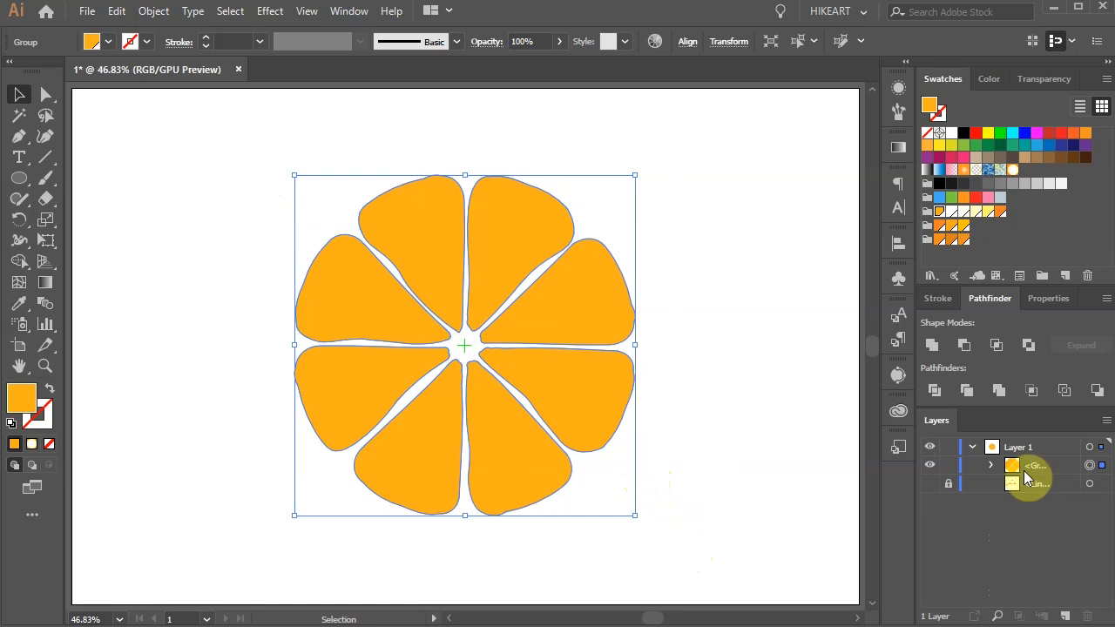
{"action": "key", "text": "ctrl+shift+g"}
{"action": "key", "text": "a"}
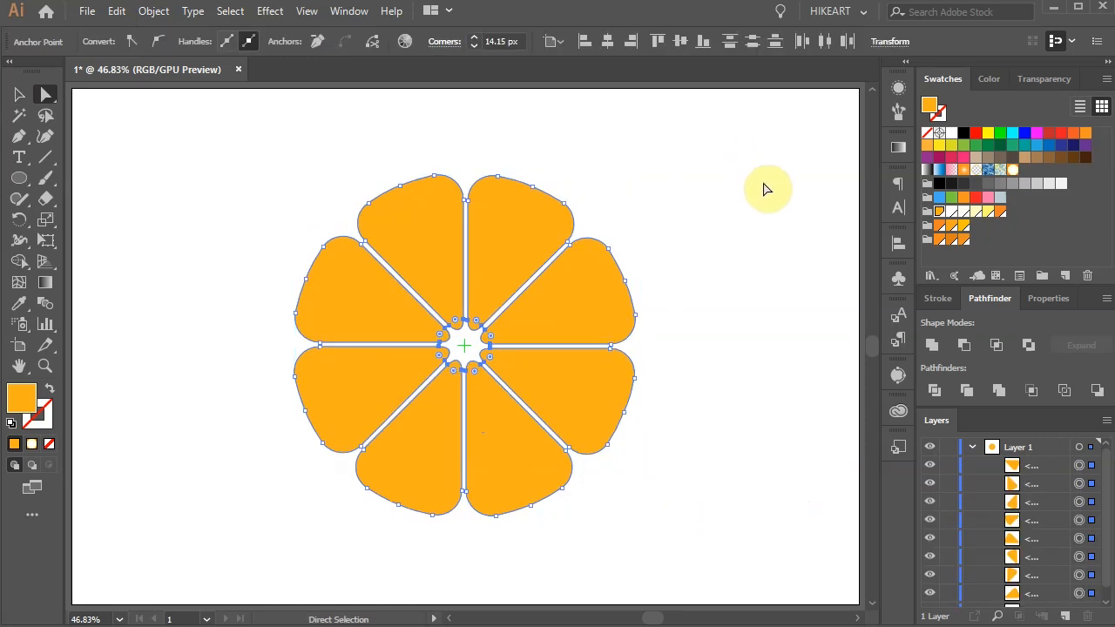
{"action": "key", "text": "v"}
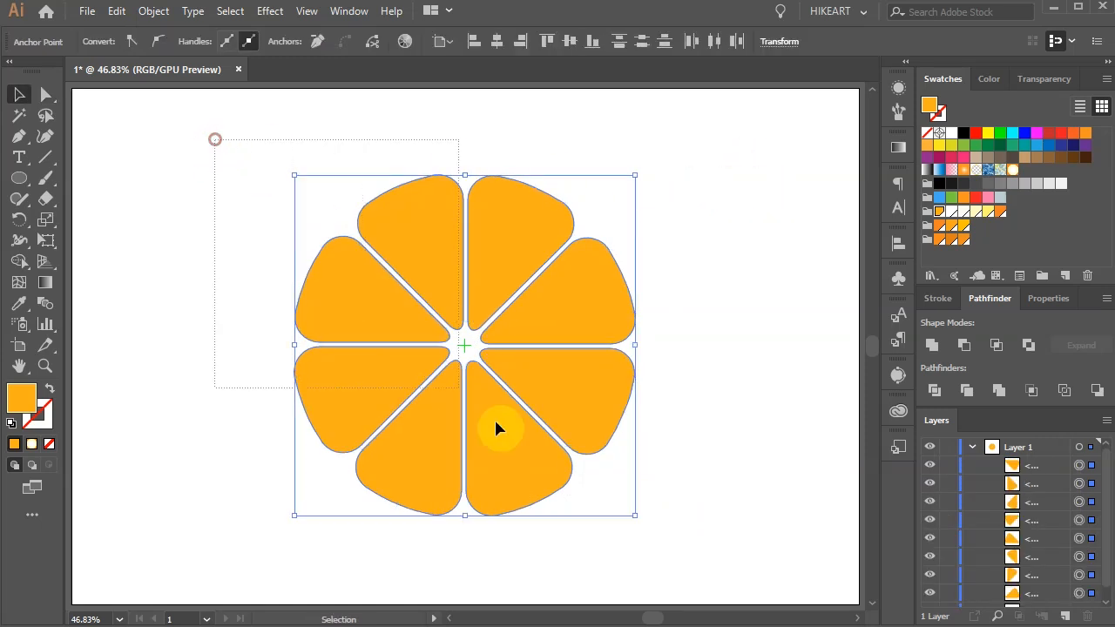
{"action": "left_click_drag", "start_coordinate": [369, 291], "coordinate": [368, 291]}
{"action": "key", "text": "ctrl+g"}
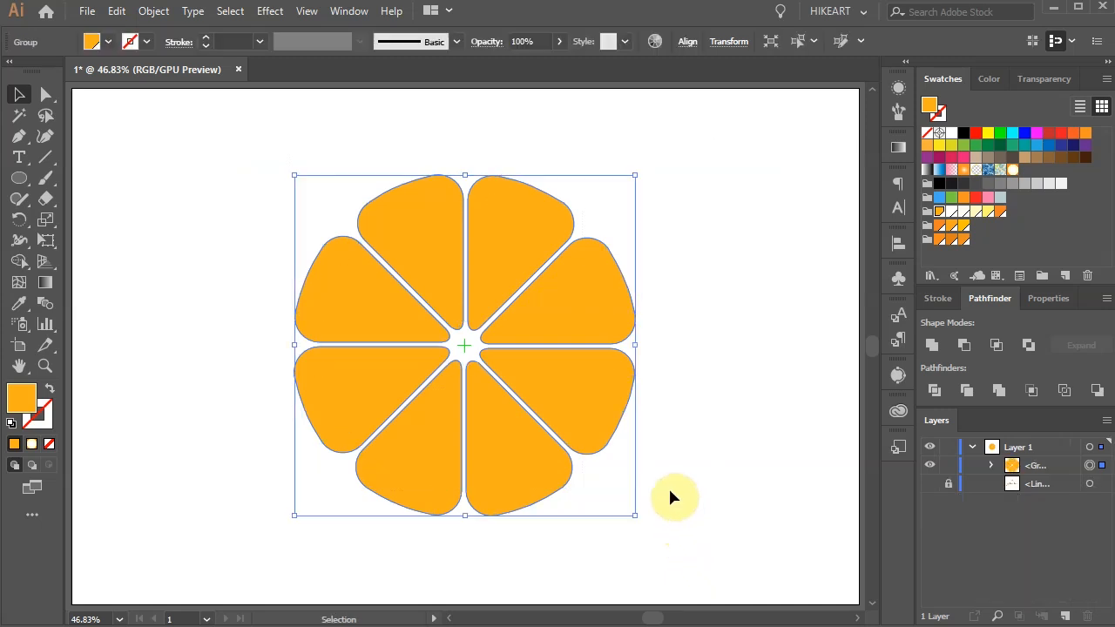
Step: Apply a Twist effect with a 5° angle to the segment group, with the preview on
{"action": "left_click", "coordinate": [270, 11]}
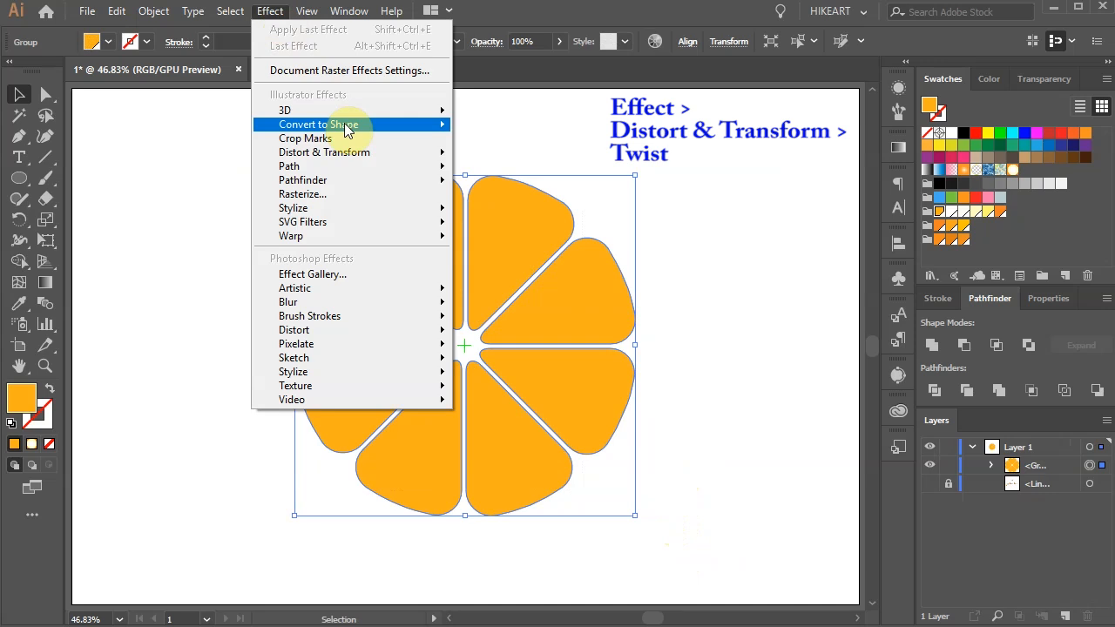
{"action": "mouse_move", "coordinate": [361, 153]}
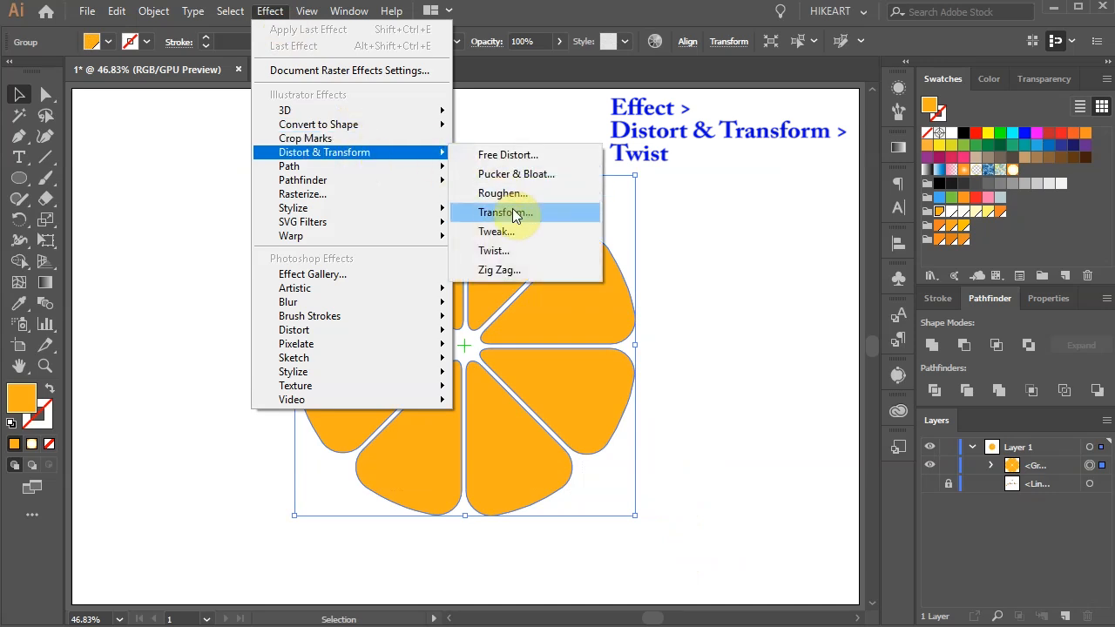
{"action": "left_click", "coordinate": [525, 249]}
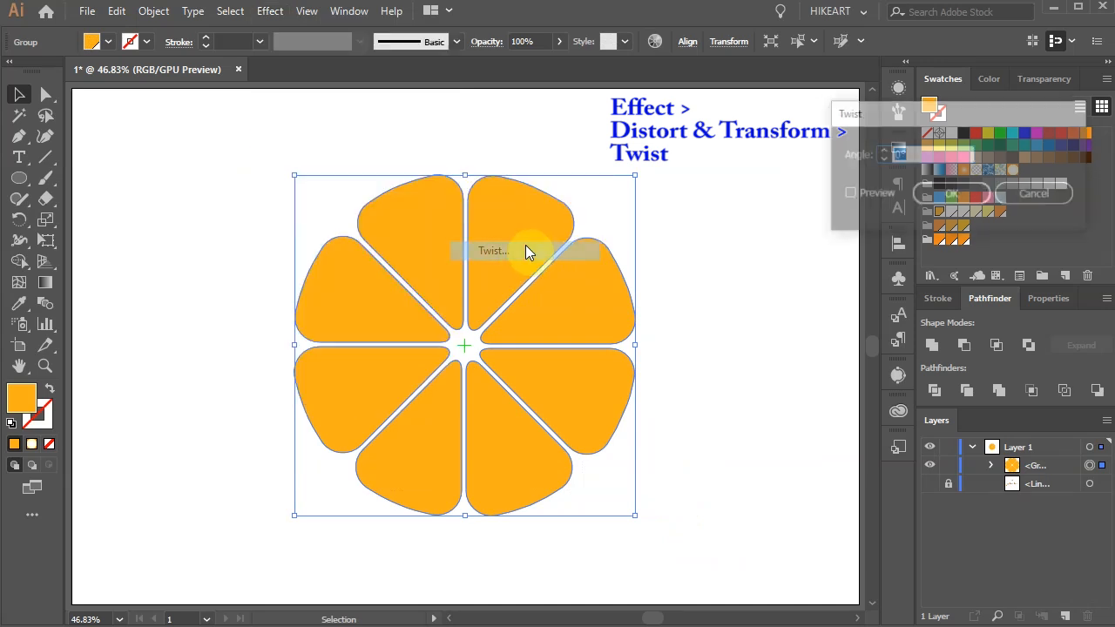
{"action": "left_click", "coordinate": [847, 194]}
{"action": "left_click", "coordinate": [956, 155]}
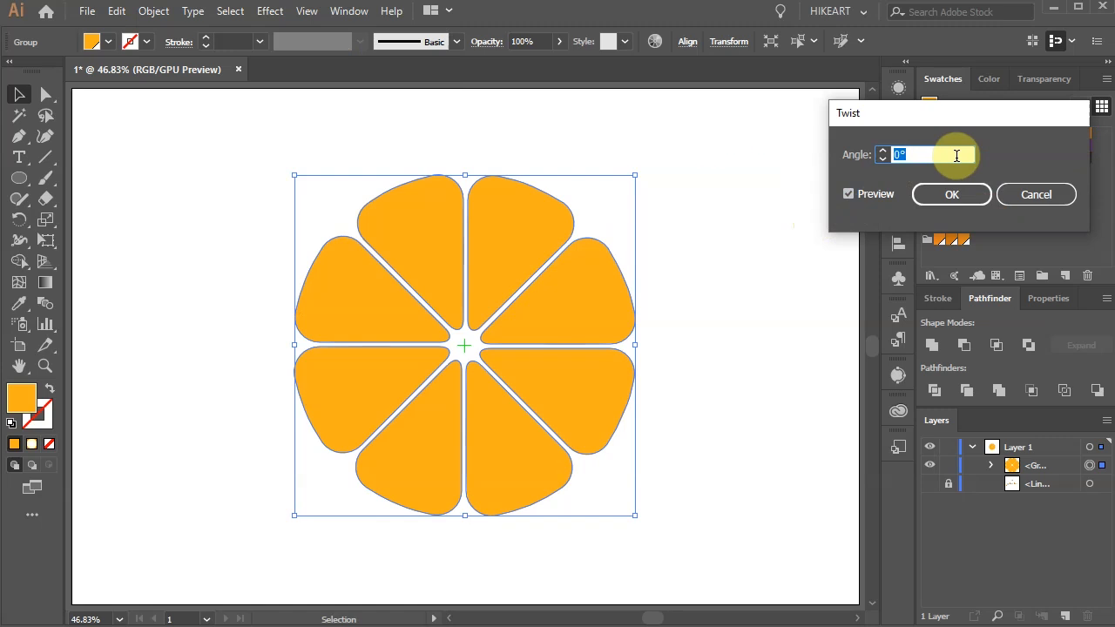
{"action": "type", "text": "5"}
{"action": "key", "text": "Tab"}
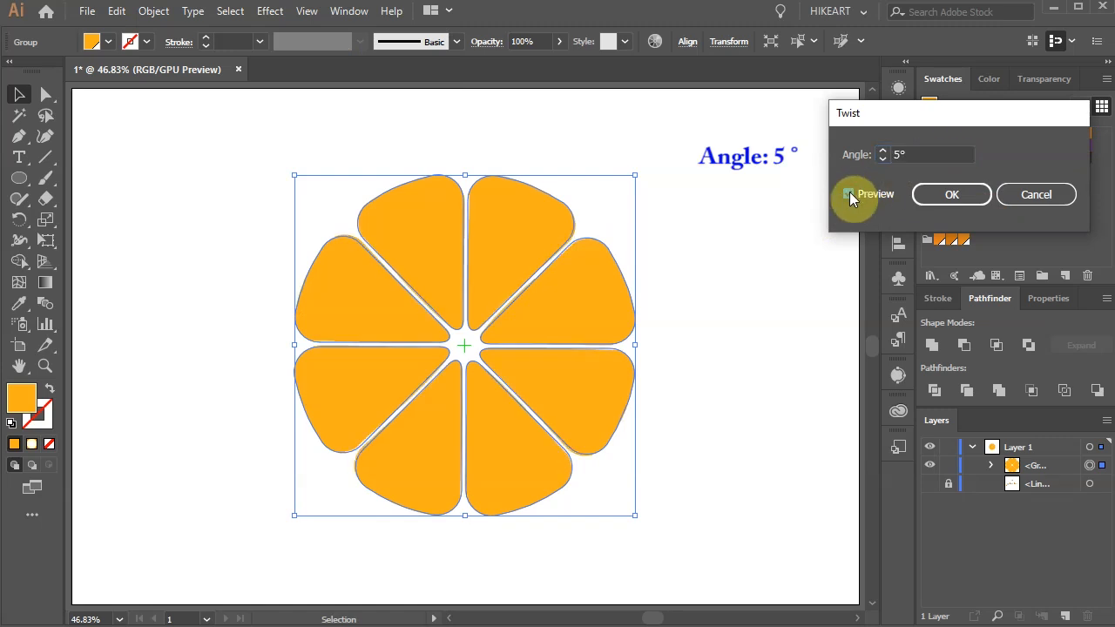
{"action": "left_click", "coordinate": [969, 194]}
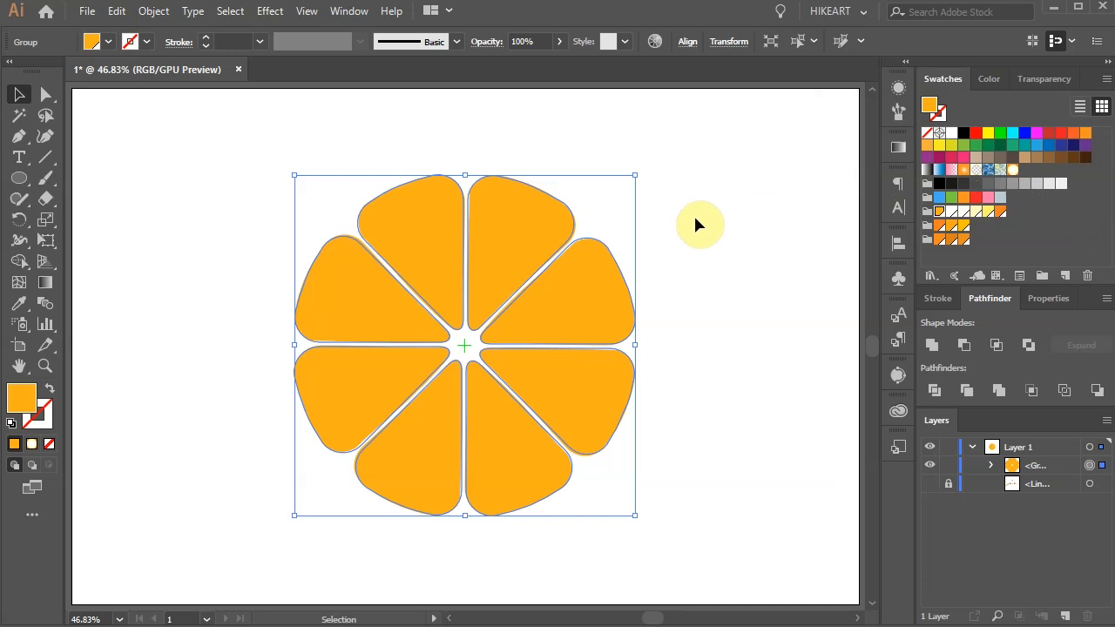
Step: Apply a Pucker & Bloat effect of 2% to the segment group with the preview on, and deselect it
{"action": "left_click", "coordinate": [269, 12]}
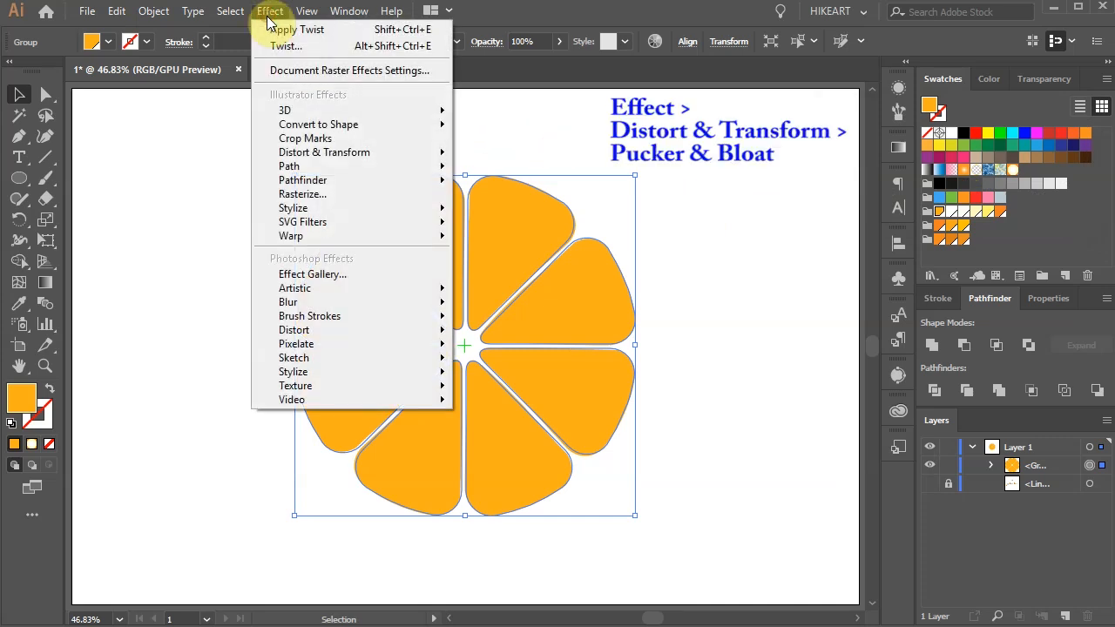
{"action": "mouse_move", "coordinate": [351, 151]}
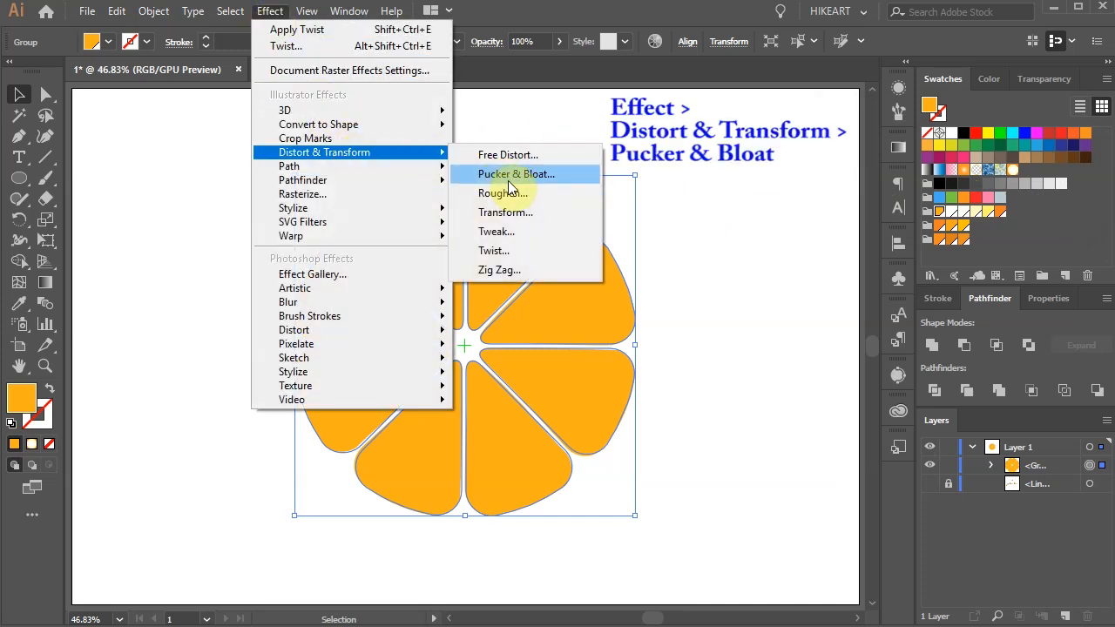
{"action": "left_click", "coordinate": [574, 179]}
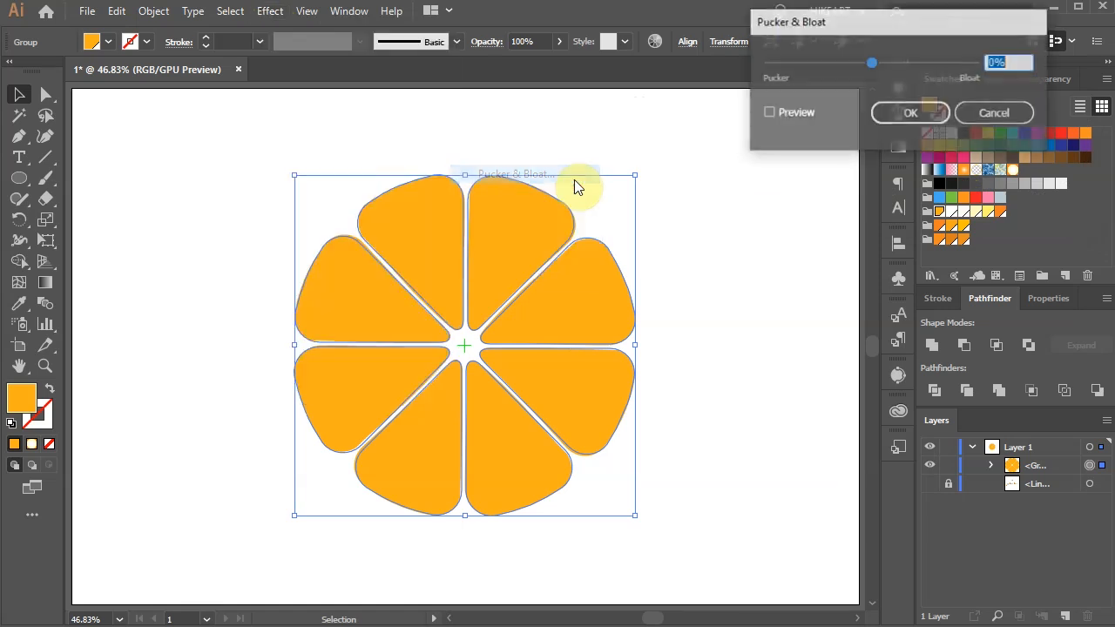
{"action": "left_click", "coordinate": [769, 113]}
{"action": "key", "text": "Up"}
{"action": "key", "text": "Up"}
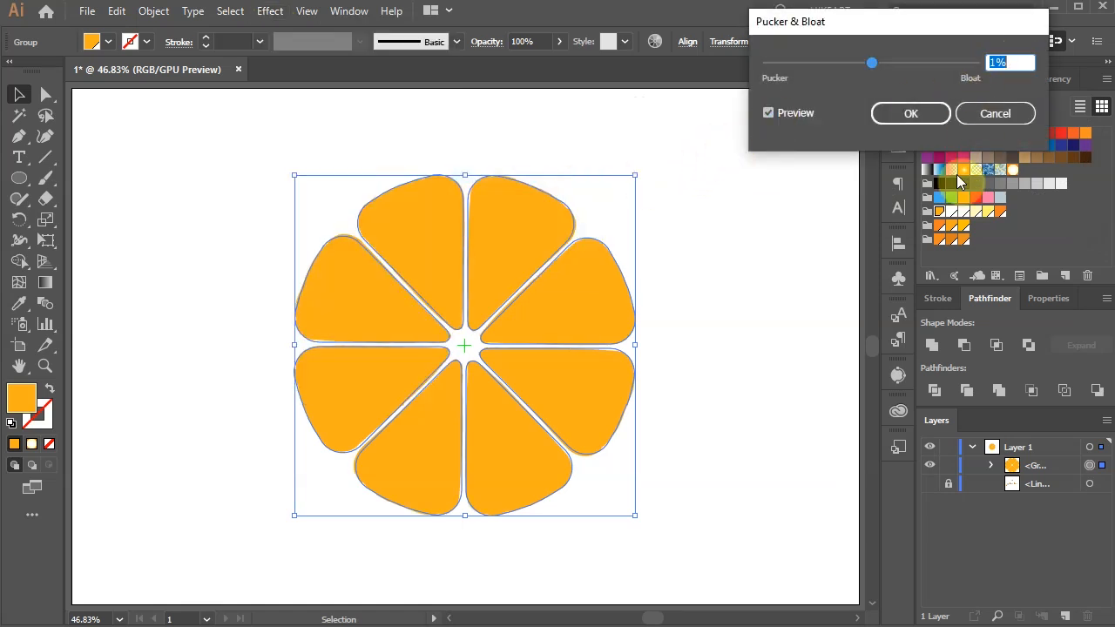
{"action": "left_click", "coordinate": [925, 116]}
{"action": "left_click", "coordinate": [801, 275]}
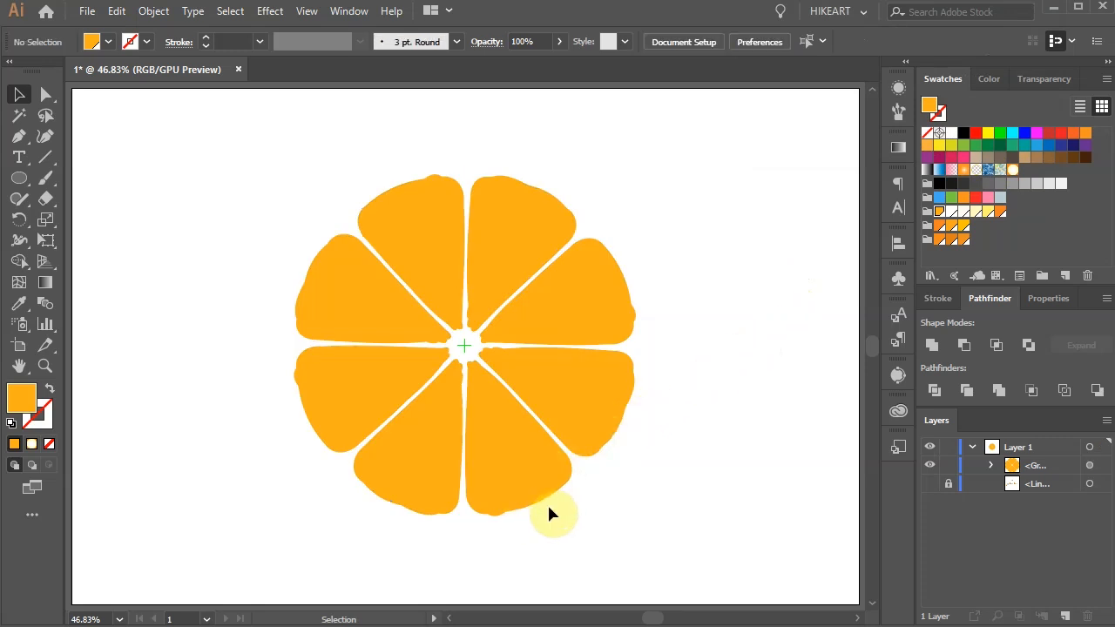
Step: Edit the segment group's Pucker & Bloat effect in its appearance, setting it to 1%, and deselect the group
{"action": "left_click_drag", "start_coordinate": [253, 139], "coordinate": [678, 533]}
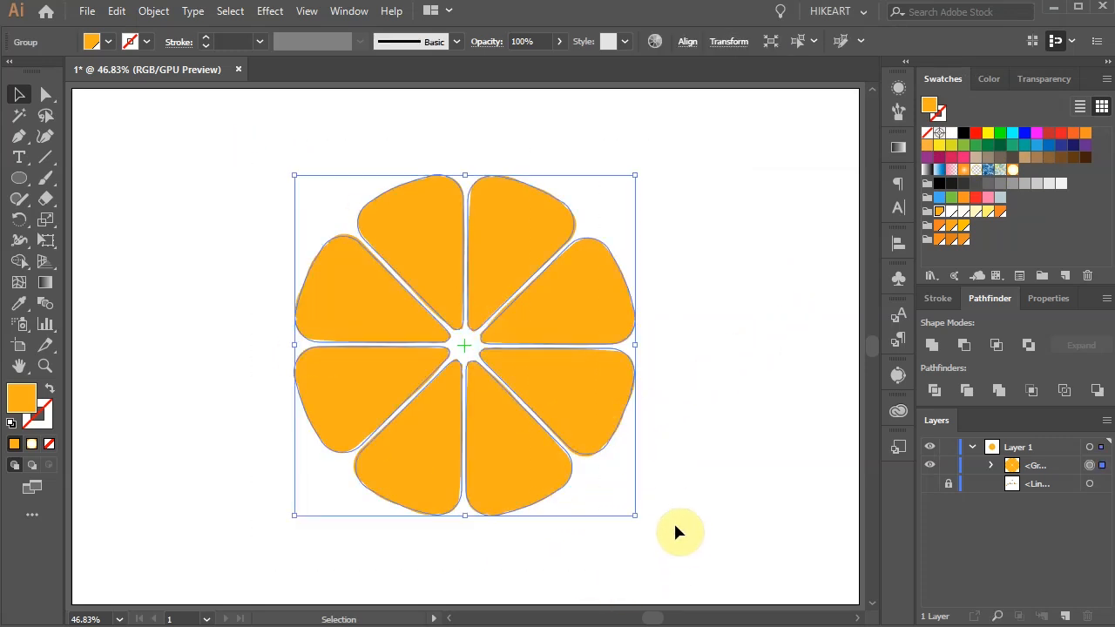
{"action": "left_click", "coordinate": [898, 89]}
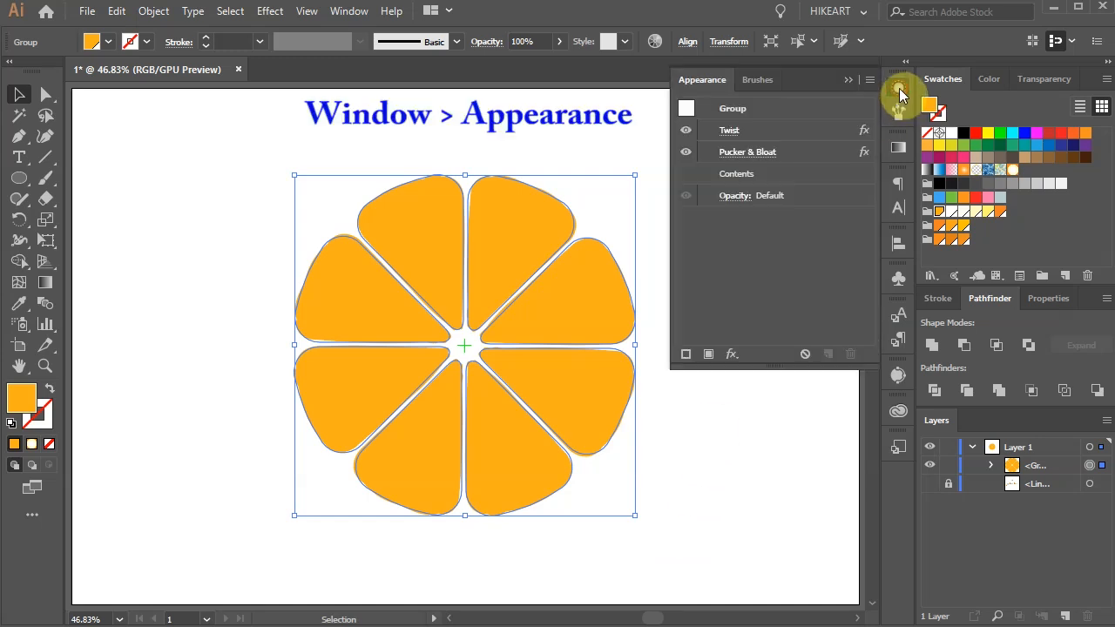
{"action": "left_click", "coordinate": [757, 153]}
{"action": "left_click", "coordinate": [768, 113]}
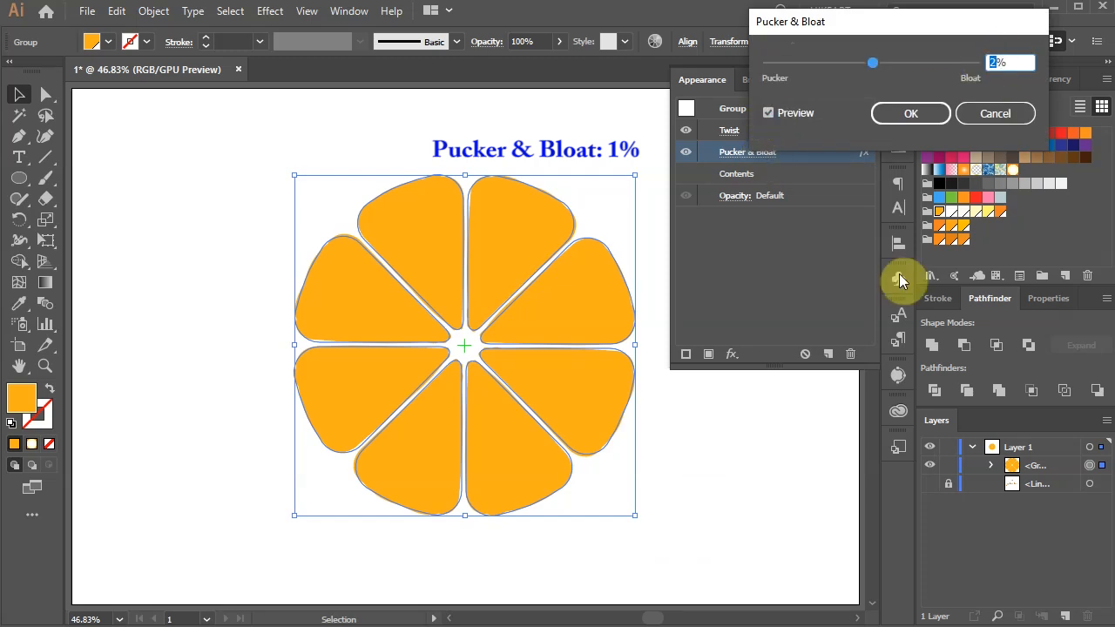
{"action": "left_click", "coordinate": [910, 113]}
{"action": "left_click", "coordinate": [844, 79]}
{"action": "left_click", "coordinate": [741, 208]}
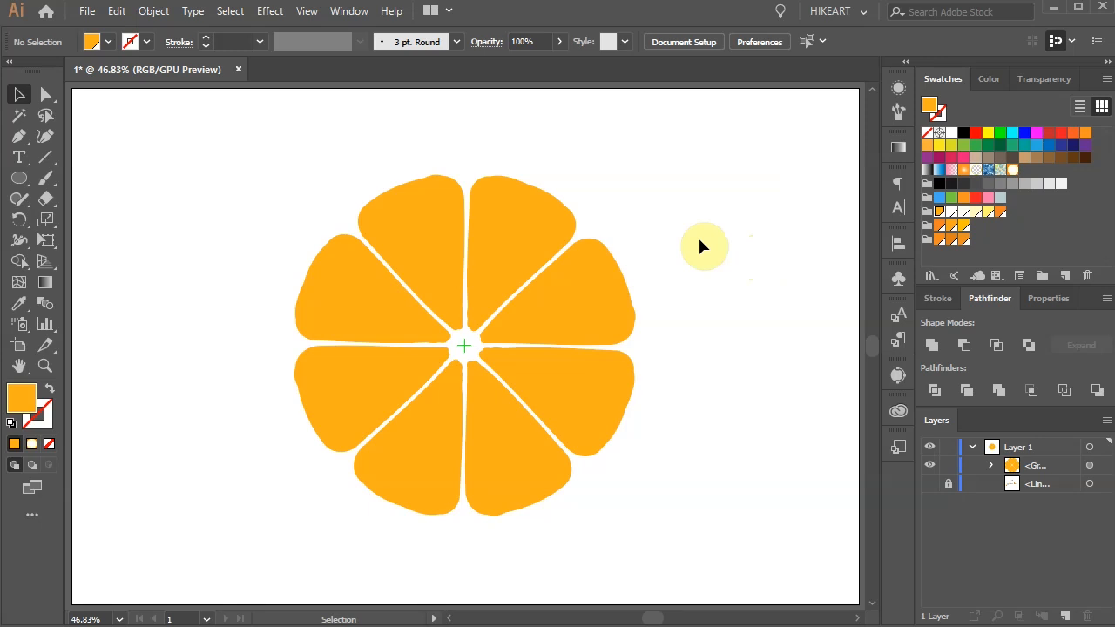
Step: Expand the appearance of the distorted segment group and ungroup it into eight separate segments
{"action": "left_click_drag", "start_coordinate": [226, 133], "coordinate": [699, 566]}
{"action": "left_click", "coordinate": [152, 11]}
{"action": "left_click", "coordinate": [244, 216]}
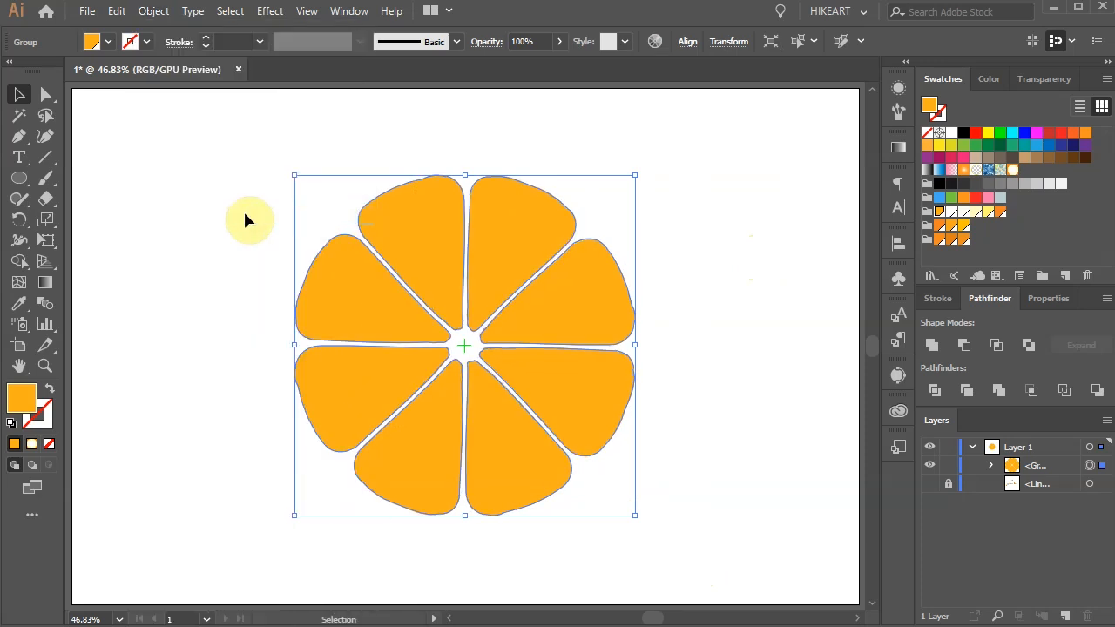
{"action": "right_click", "coordinate": [425, 230]}
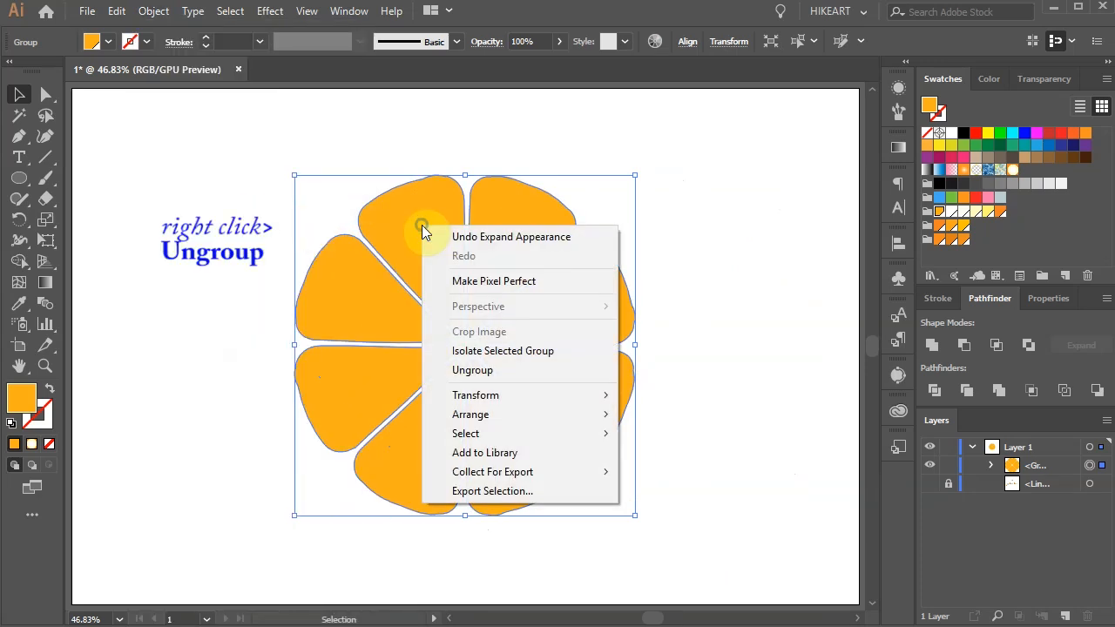
{"action": "left_click", "coordinate": [495, 368]}
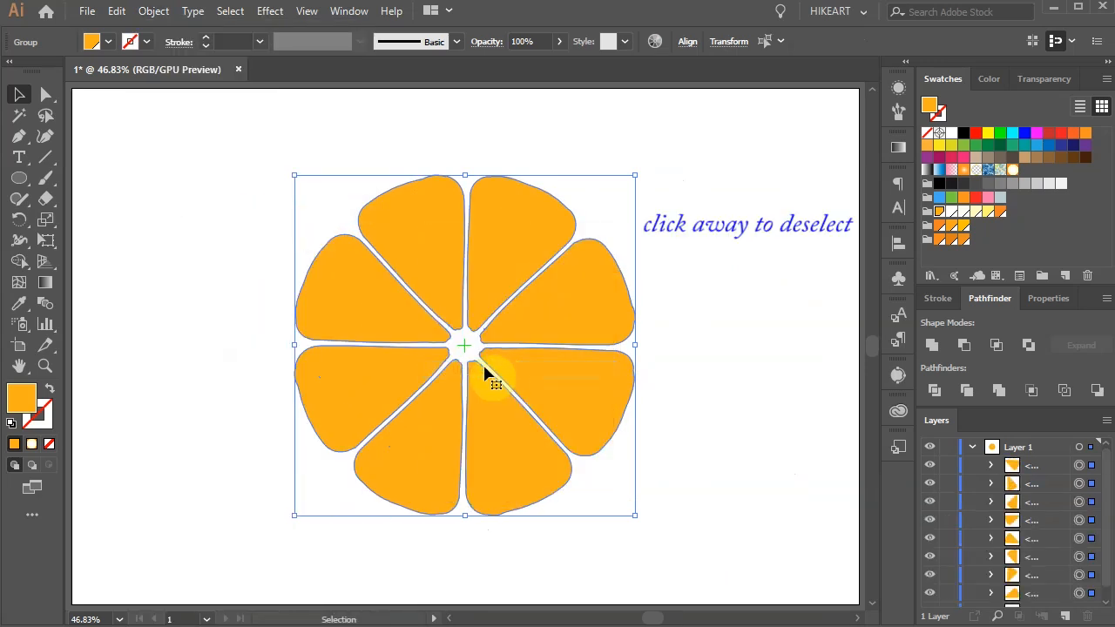
{"action": "left_click", "coordinate": [652, 284]}
Step: Reshape the segment just right of the upper vertical gap with the Curvature tool, bending its inner edge and outer corner slightly
{"action": "key", "text": "z"}
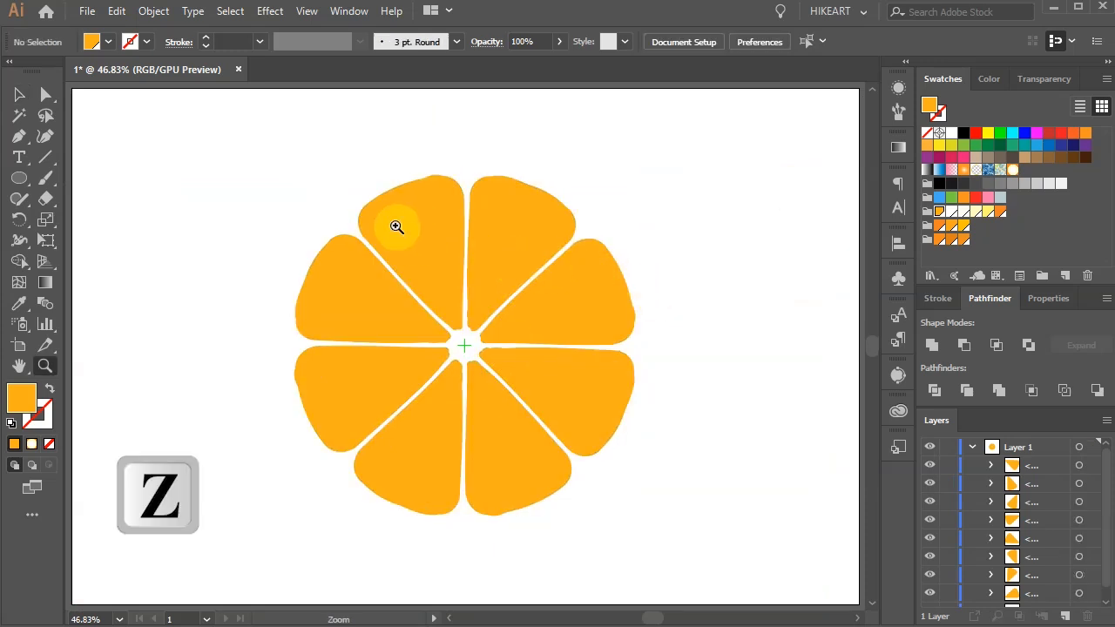
{"action": "left_click_drag", "start_coordinate": [353, 176], "coordinate": [591, 357]}
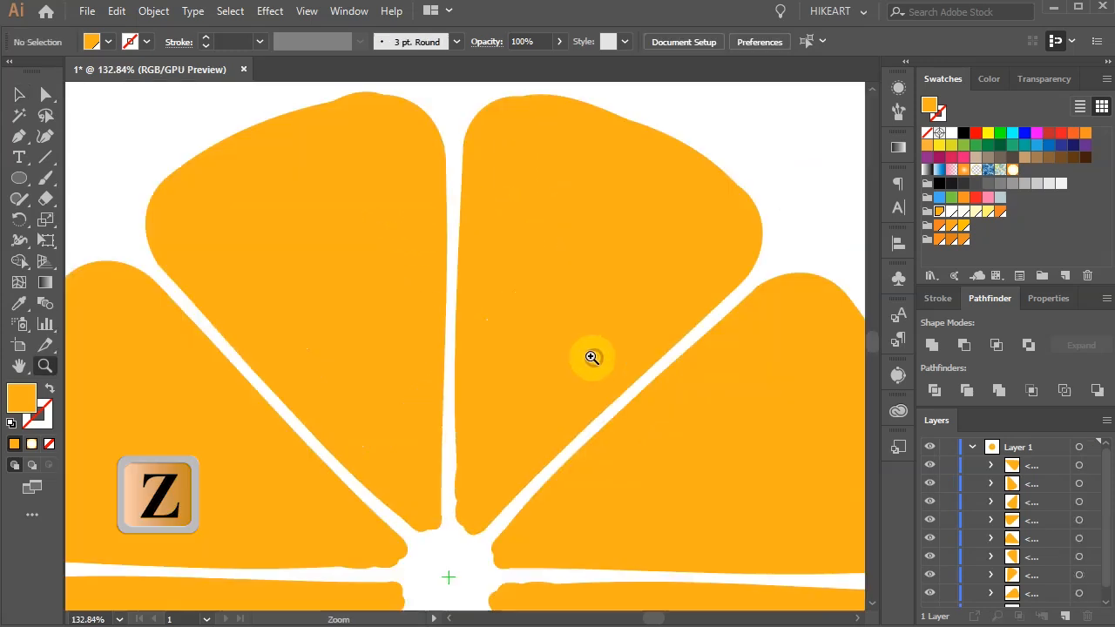
{"action": "left_click", "coordinate": [554, 249], "text": "ctrl"}
{"action": "left_click", "coordinate": [556, 250], "text": "ctrl"}
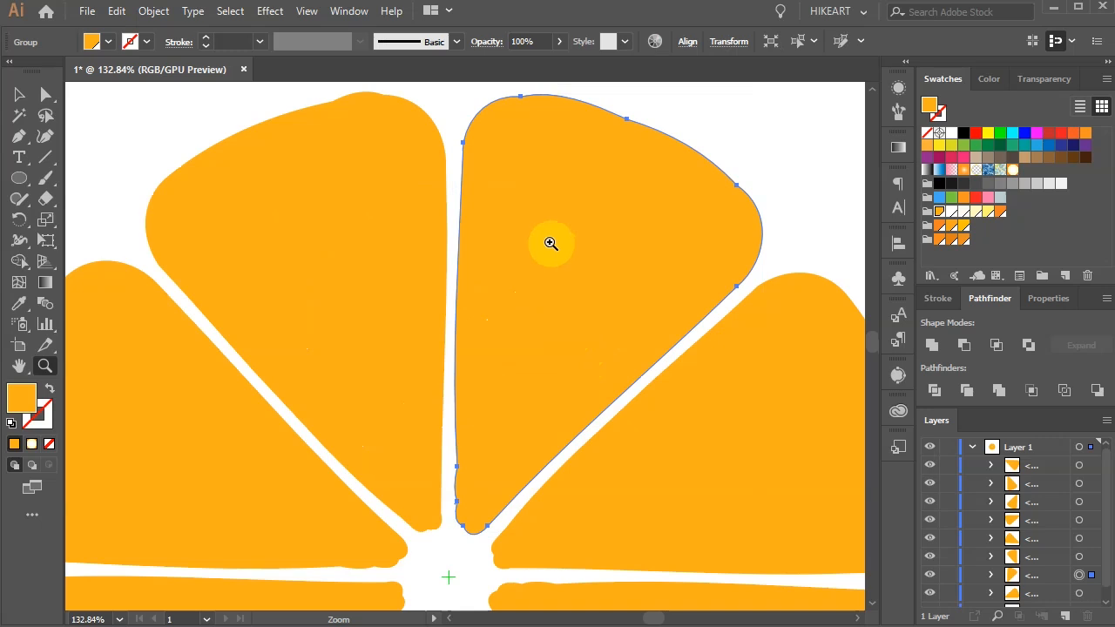
{"action": "left_click", "coordinate": [46, 139]}
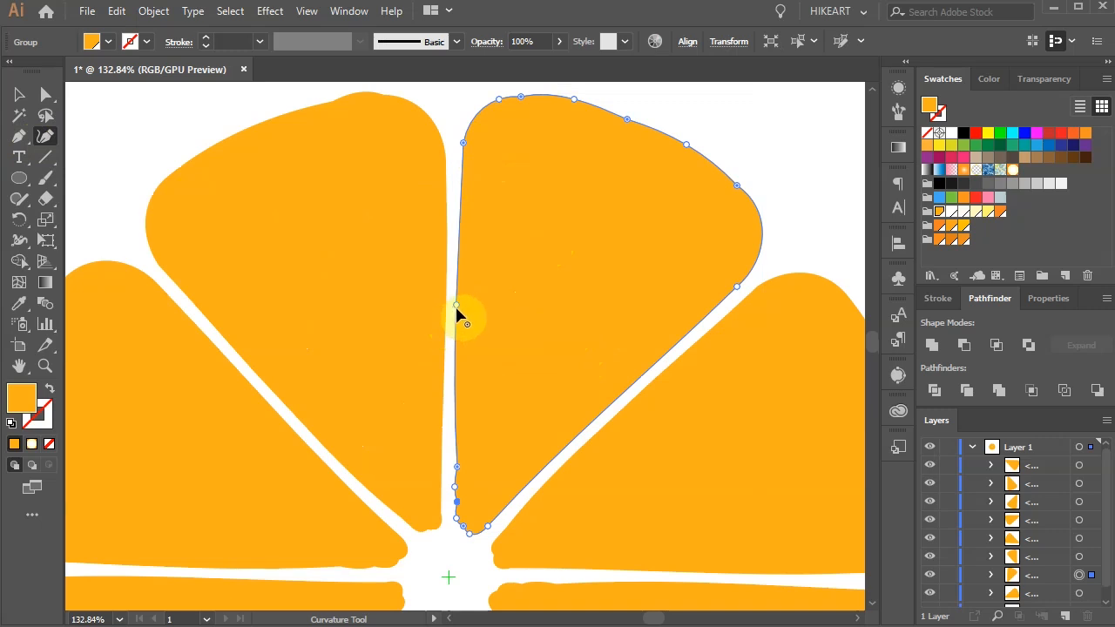
{"action": "left_click_drag", "start_coordinate": [454, 304], "coordinate": [469, 306]}
{"action": "double_click", "coordinate": [463, 142]}
{"action": "left_click_drag", "start_coordinate": [462, 142], "coordinate": [468, 135]}
{"action": "left_click_drag", "start_coordinate": [468, 306], "coordinate": [458, 335]}
Step: Bend the edges of the remaining segments with the Curvature tool so the gaps between them become irregular, and deselect
{"action": "left_click", "coordinate": [296, 348], "text": "ctrl"}
{"action": "left_click_drag", "start_coordinate": [383, 501], "coordinate": [389, 510]}
{"action": "left_click_drag", "start_coordinate": [566, 392], "coordinate": [459, 255]}
{"action": "left_click_drag", "start_coordinate": [508, 268], "coordinate": [502, 258]}
{"action": "left_click_drag", "start_coordinate": [522, 488], "coordinate": [541, 272]}
{"action": "left_click", "coordinate": [488, 391], "text": "ctrl"}
{"action": "left_click_drag", "start_coordinate": [373, 484], "coordinate": [404, 522]}
{"action": "scroll", "coordinate": [496, 505], "scroll_direction": "down", "scroll_amount": 2}
{"action": "left_click", "coordinate": [304, 270], "text": "ctrl"}
{"action": "left_click", "coordinate": [341, 391], "text": "ctrl"}
{"action": "scroll", "coordinate": [730, 351], "scroll_direction": "up", "scroll_amount": 1}
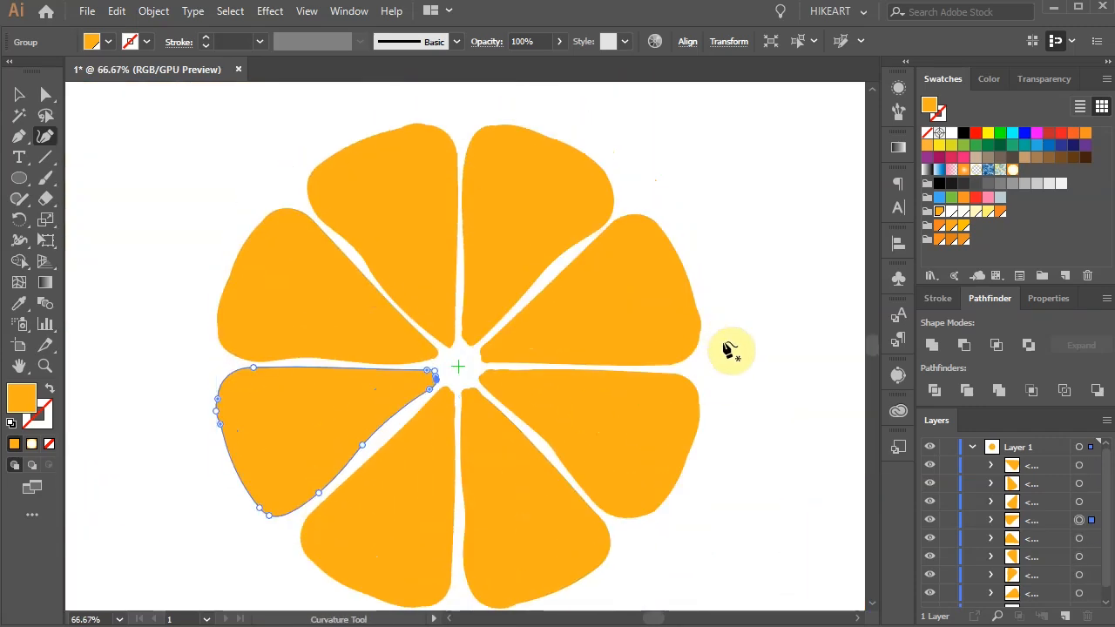
{"action": "scroll", "coordinate": [696, 349], "scroll_direction": "down", "scroll_amount": 2}
{"action": "key", "text": "v"}
{"action": "left_click", "coordinate": [786, 406]}
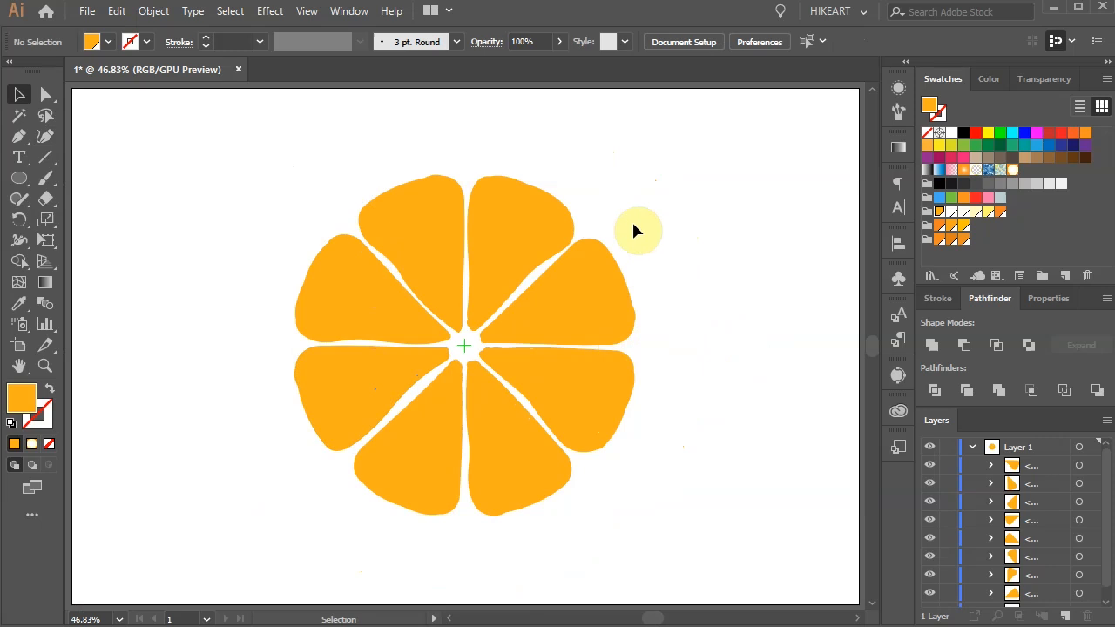
Step: Group all eight reshaped segments and paste a copy of the group directly in front
{"action": "left_click_drag", "start_coordinate": [262, 166], "coordinate": [678, 547]}
{"action": "key", "text": "ctrl+g"}
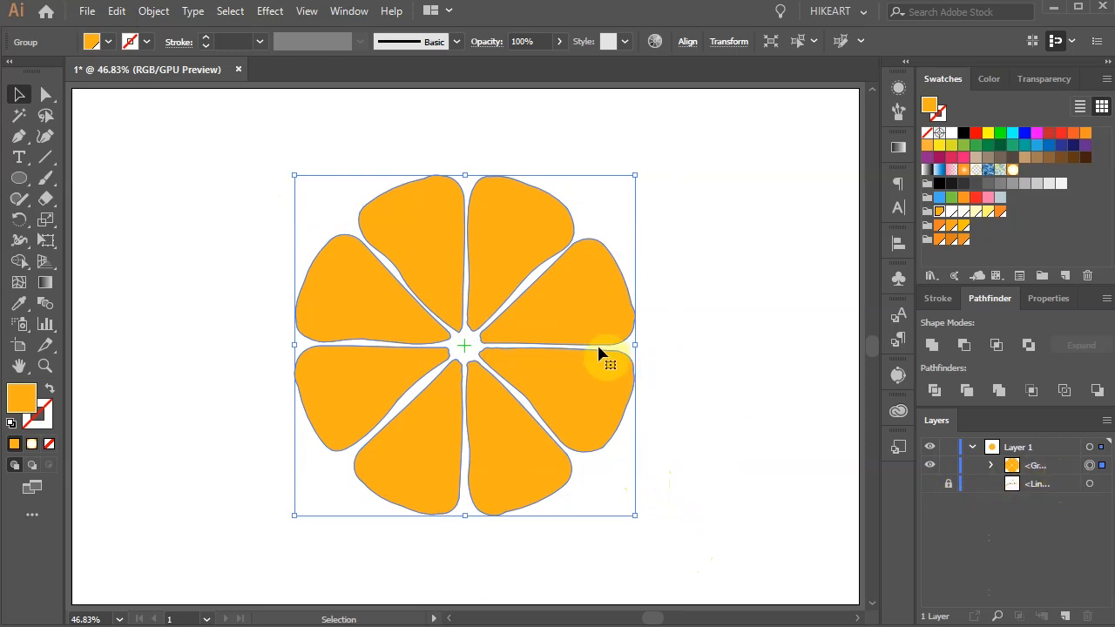
{"action": "key", "text": "ctrl+c"}
{"action": "key", "text": "a"}
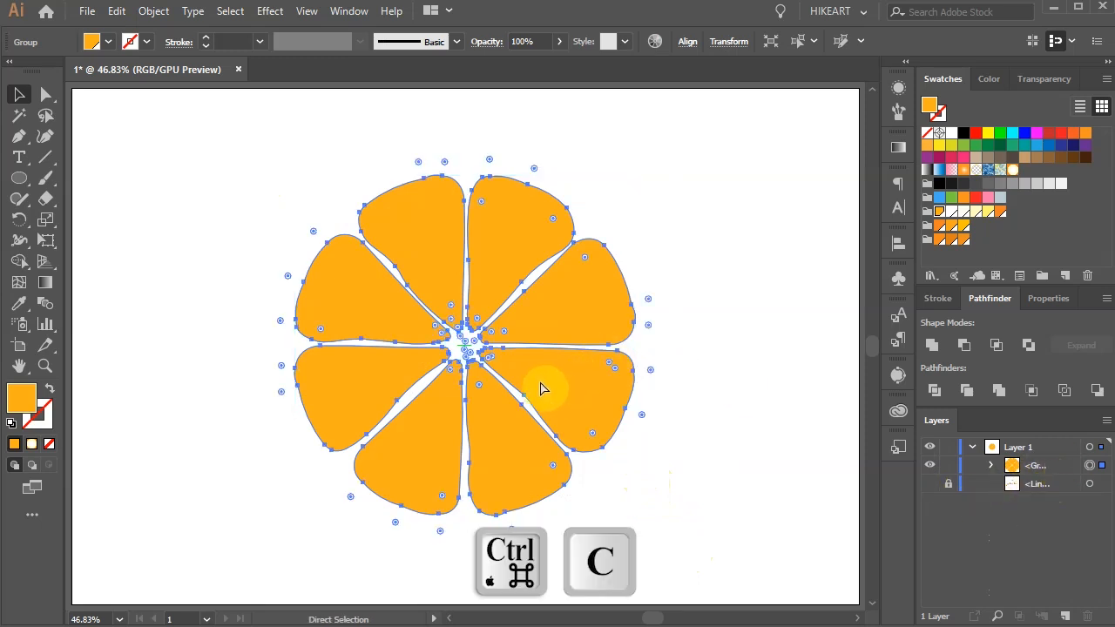
{"action": "key", "text": "ctrl+f"}
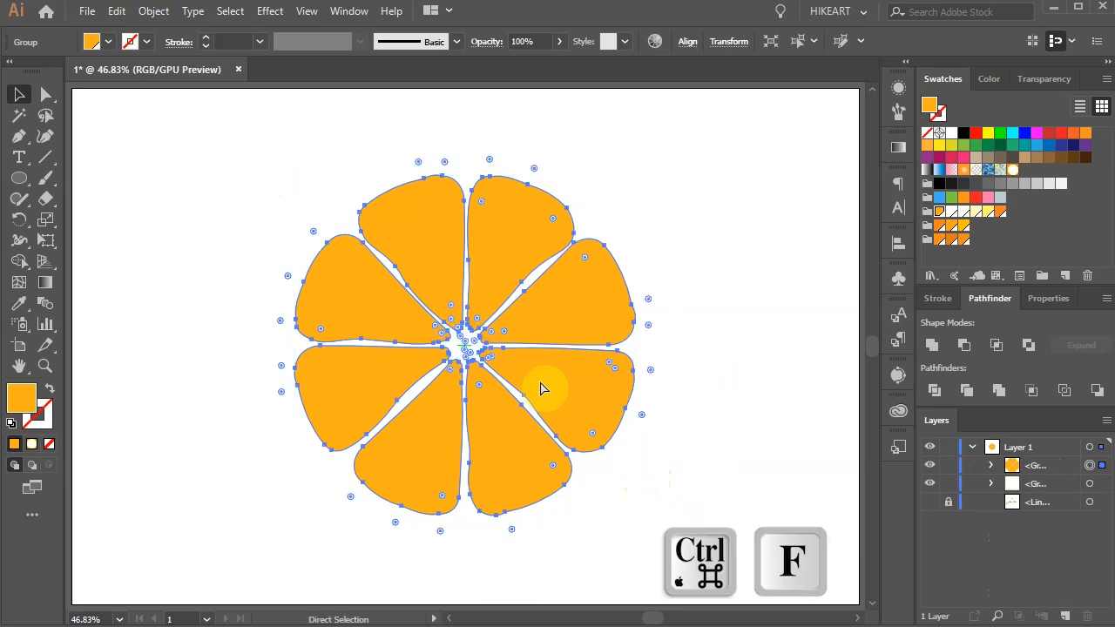
{"action": "key", "text": "v"}
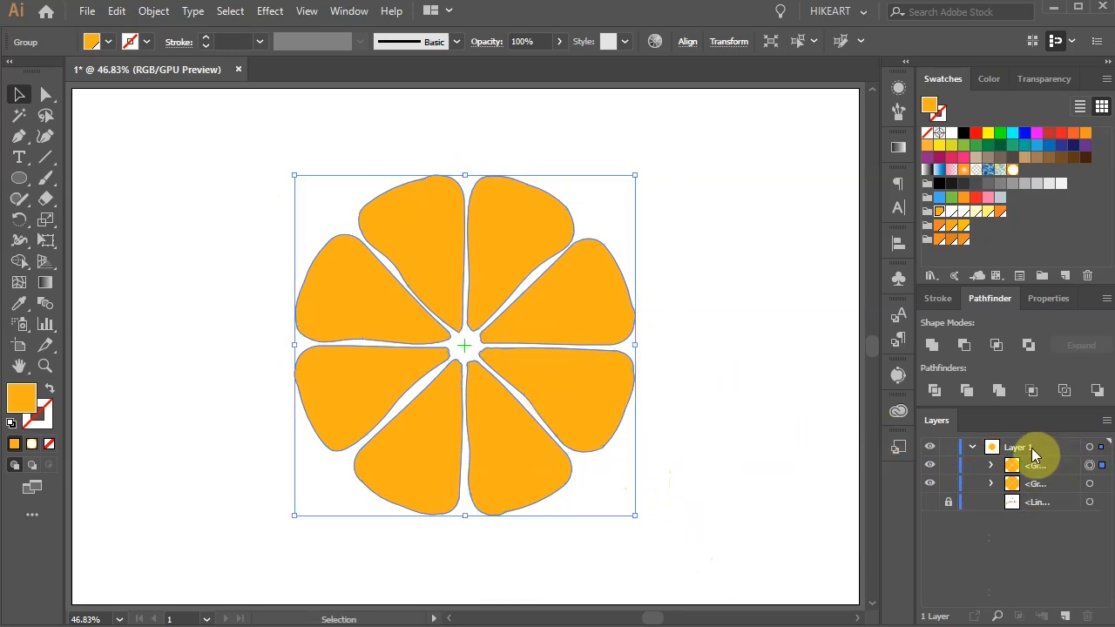
Step: Fill the front segment group white and apply a Stained Glass texture with Cell Size 38 and Border Thickness 4
{"action": "left_click", "coordinate": [953, 133]}
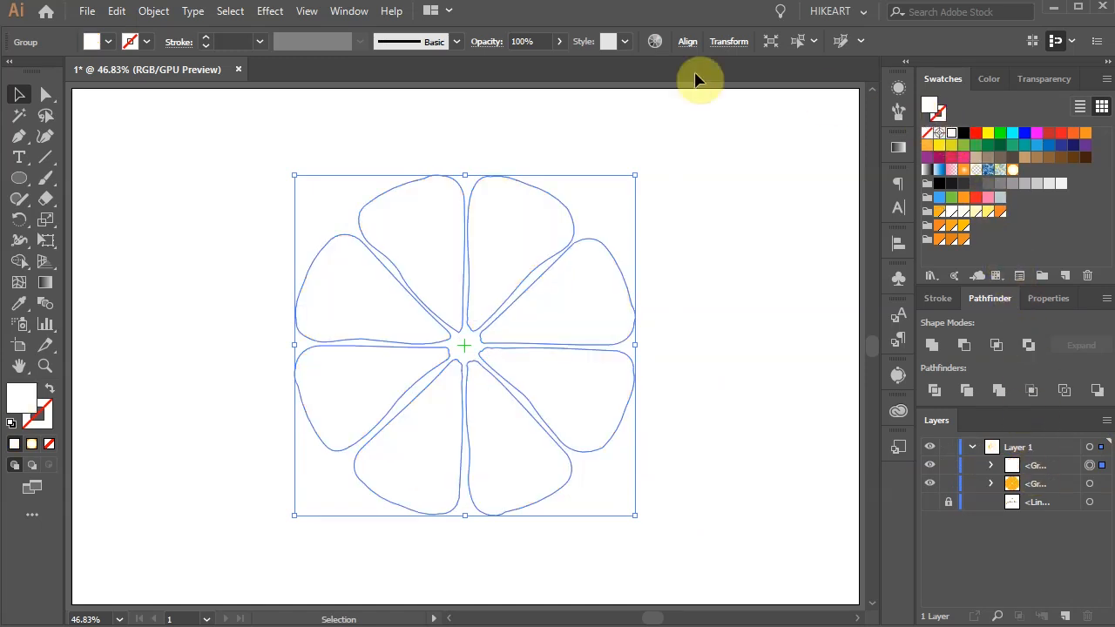
{"action": "left_click", "coordinate": [270, 12]}
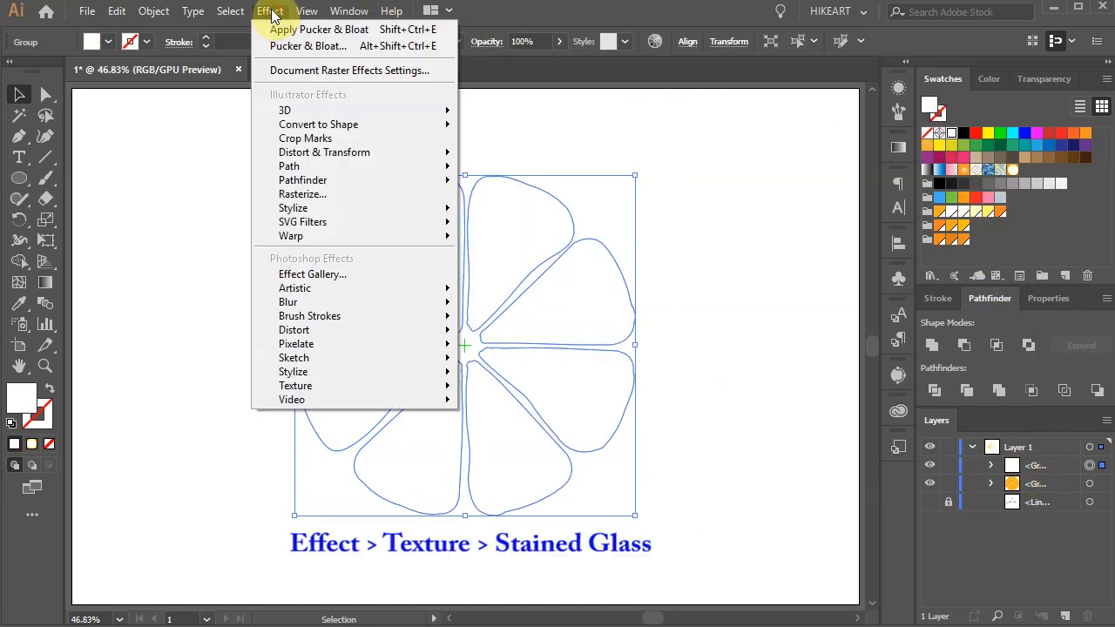
{"action": "mouse_move", "coordinate": [354, 388]}
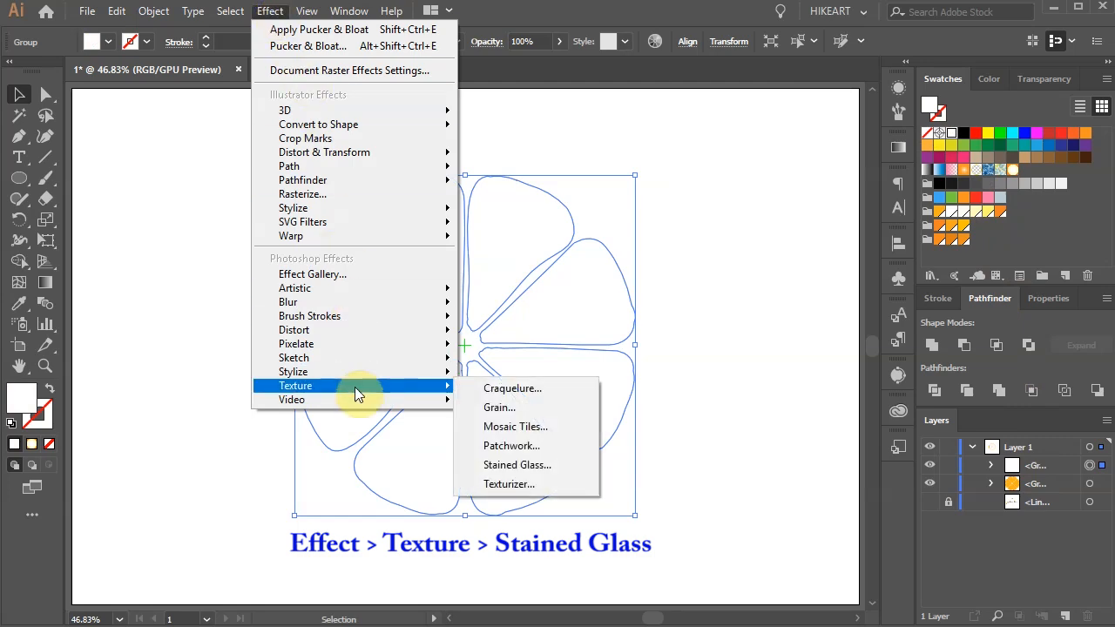
{"action": "left_click", "coordinate": [538, 465]}
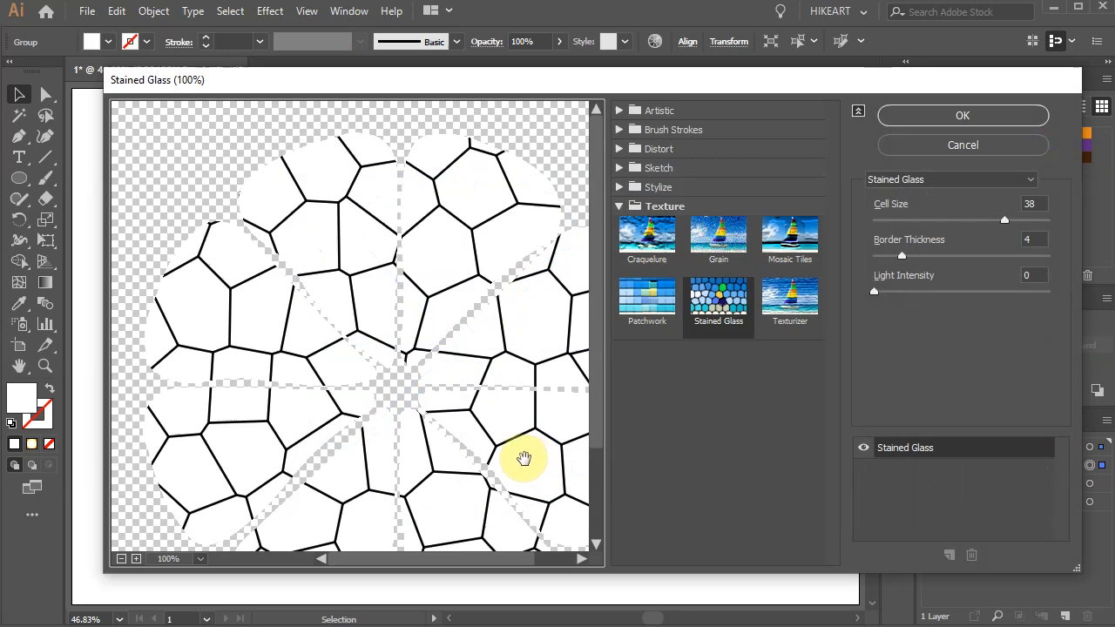
{"action": "left_click", "coordinate": [1034, 237]}
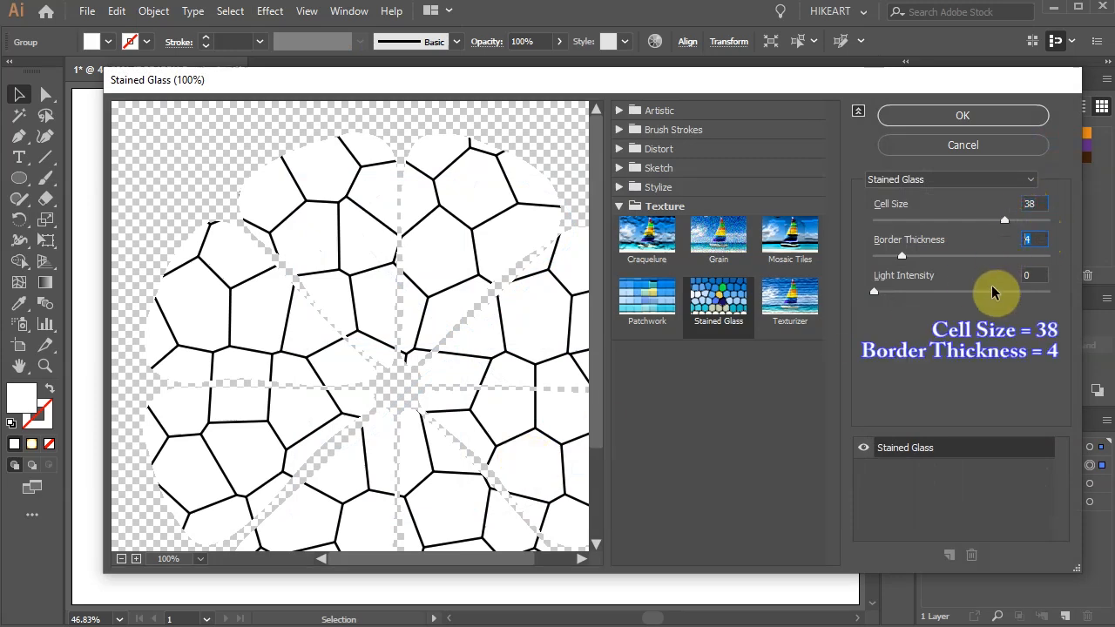
{"action": "left_click", "coordinate": [994, 117]}
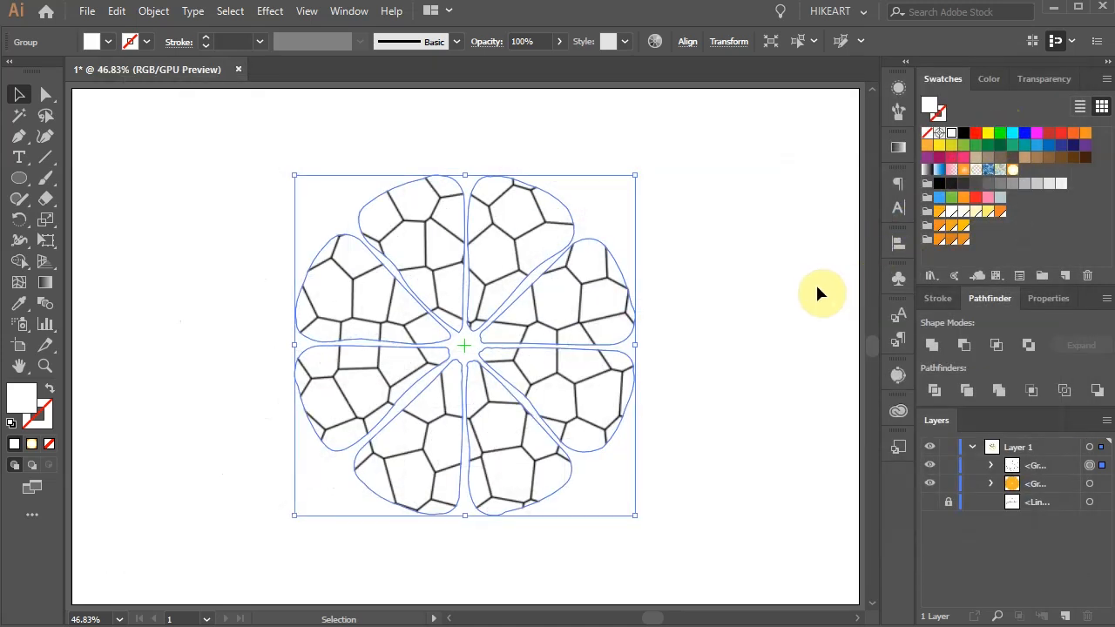
Step: Expand the appearance of the stained-glass group and trace the resulting image with the Silhouettes preset
{"action": "left_click", "coordinate": [153, 12]}
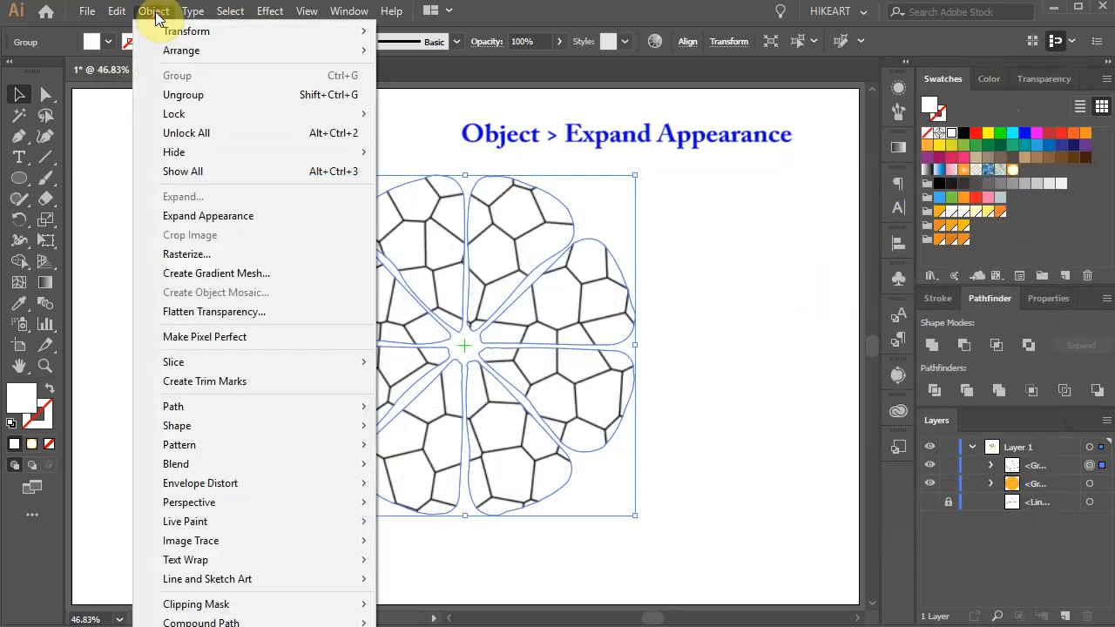
{"action": "left_click", "coordinate": [244, 215]}
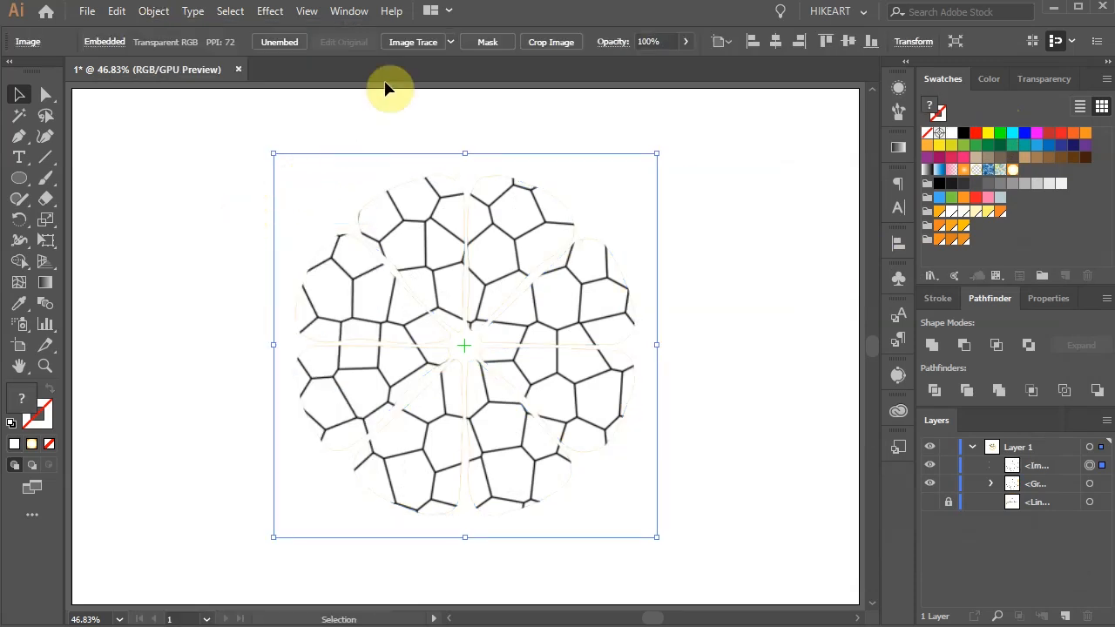
{"action": "left_click", "coordinate": [449, 40]}
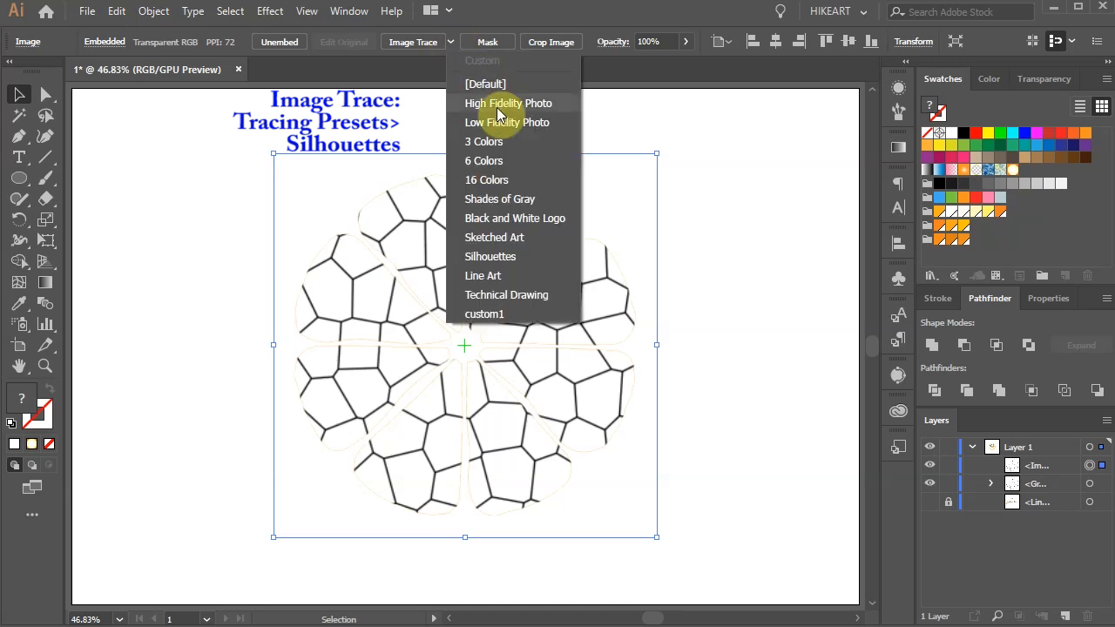
{"action": "left_click", "coordinate": [538, 257]}
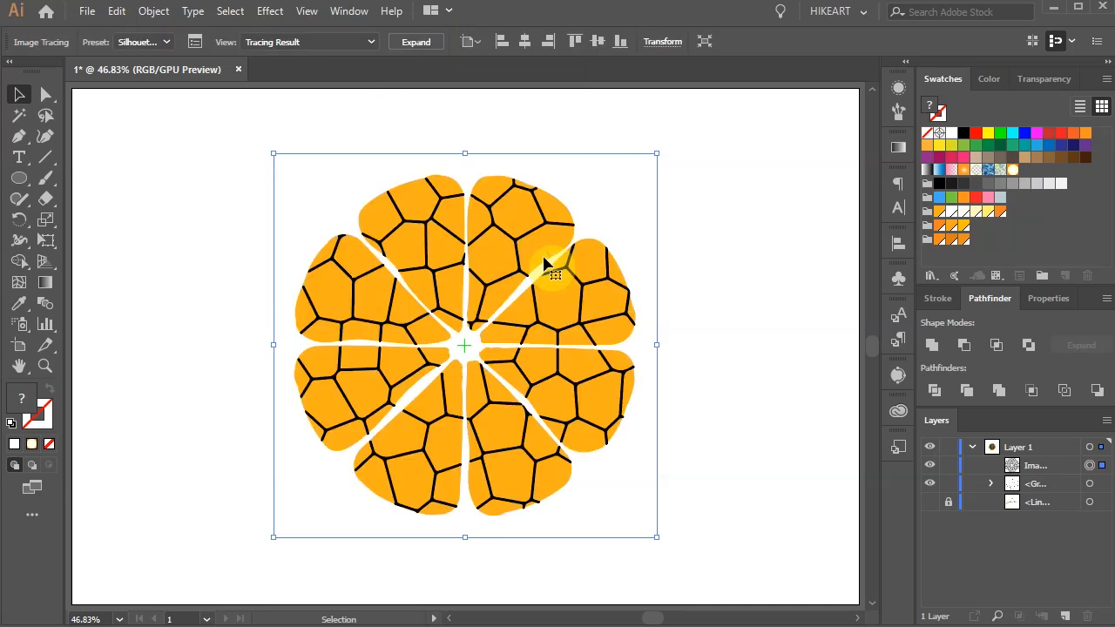
Step: Expand the silhouette tracing into editable paths and fill the cell network white
{"action": "left_click", "coordinate": [417, 42]}
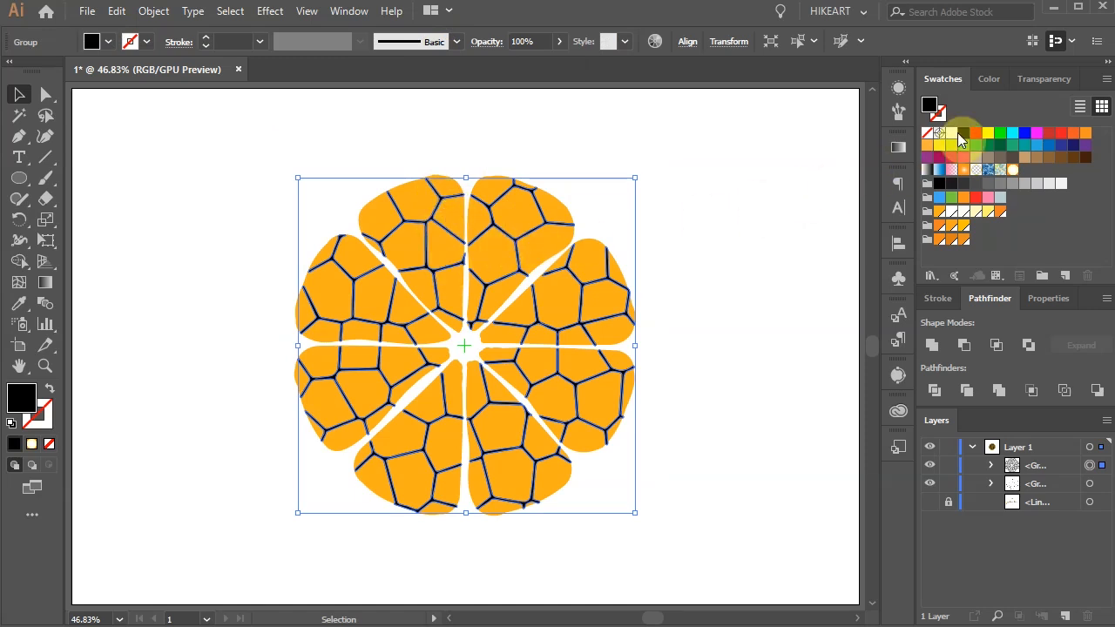
{"action": "left_click", "coordinate": [951, 133]}
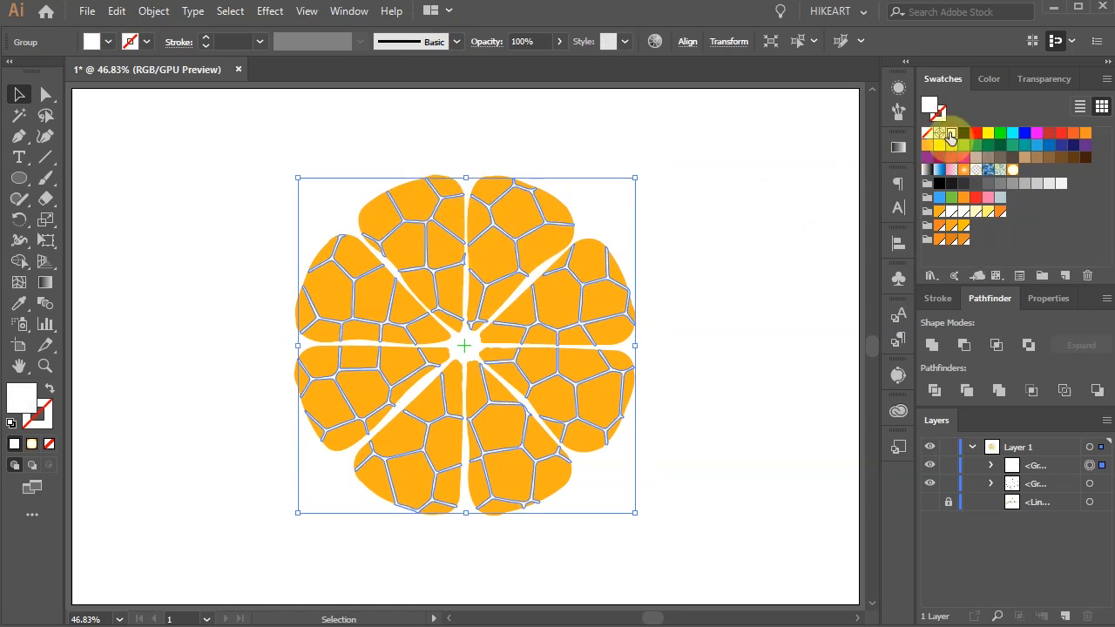
Step: Simplify the white cell network's paths with a Curve Precision of 88%, previewing the result
{"action": "left_click", "coordinate": [150, 11]}
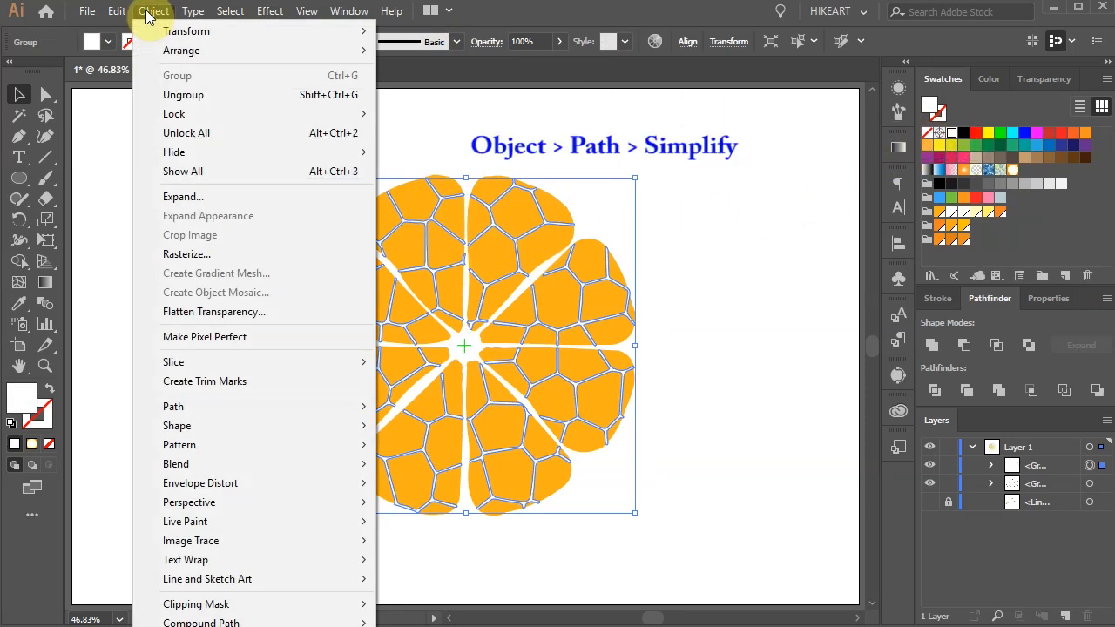
{"action": "mouse_move", "coordinate": [344, 403]}
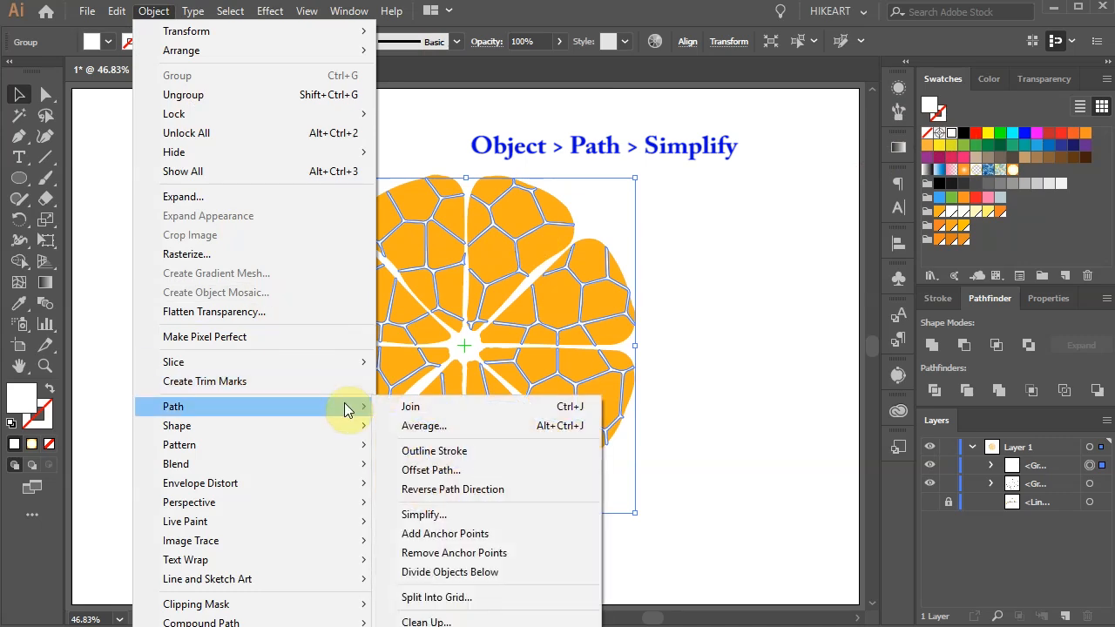
{"action": "left_click", "coordinate": [475, 513]}
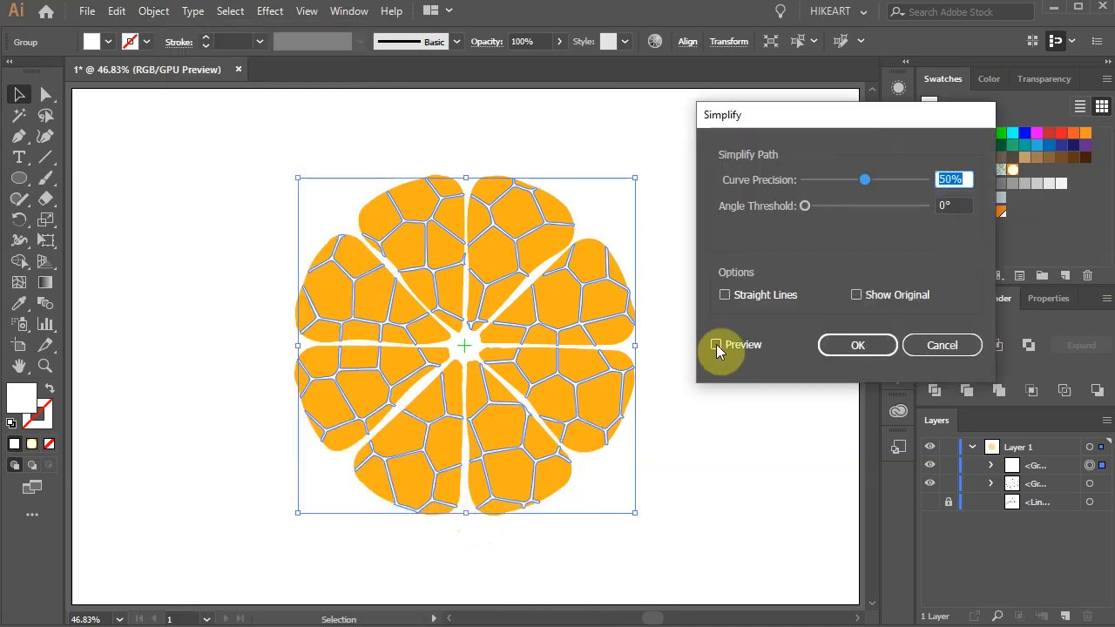
{"action": "left_click", "coordinate": [716, 344]}
{"action": "left_click", "coordinate": [932, 180]}
{"action": "scroll", "coordinate": [931, 184], "scroll_direction": "up", "scroll_amount": 20}
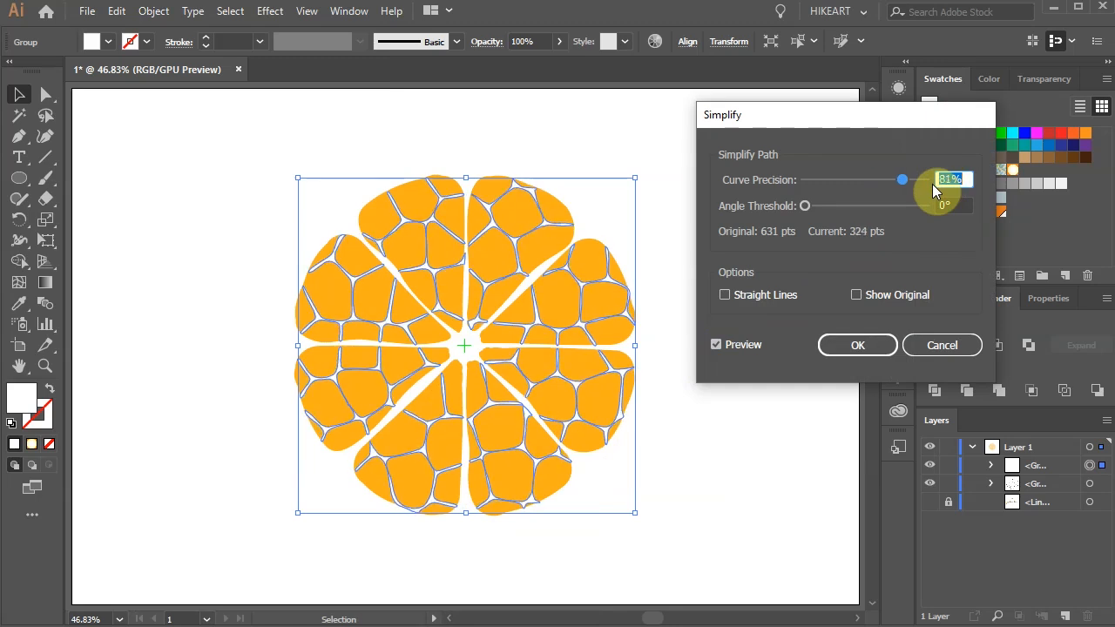
{"action": "scroll", "coordinate": [927, 180], "scroll_direction": "up", "scroll_amount": 5}
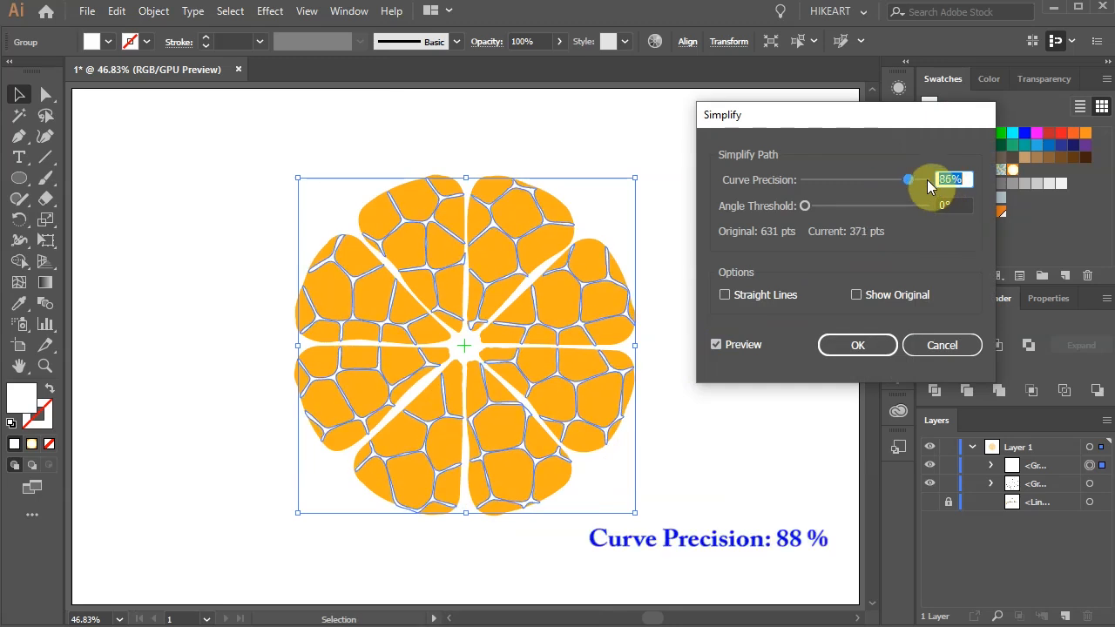
{"action": "scroll", "coordinate": [926, 179], "scroll_direction": "up", "scroll_amount": 2}
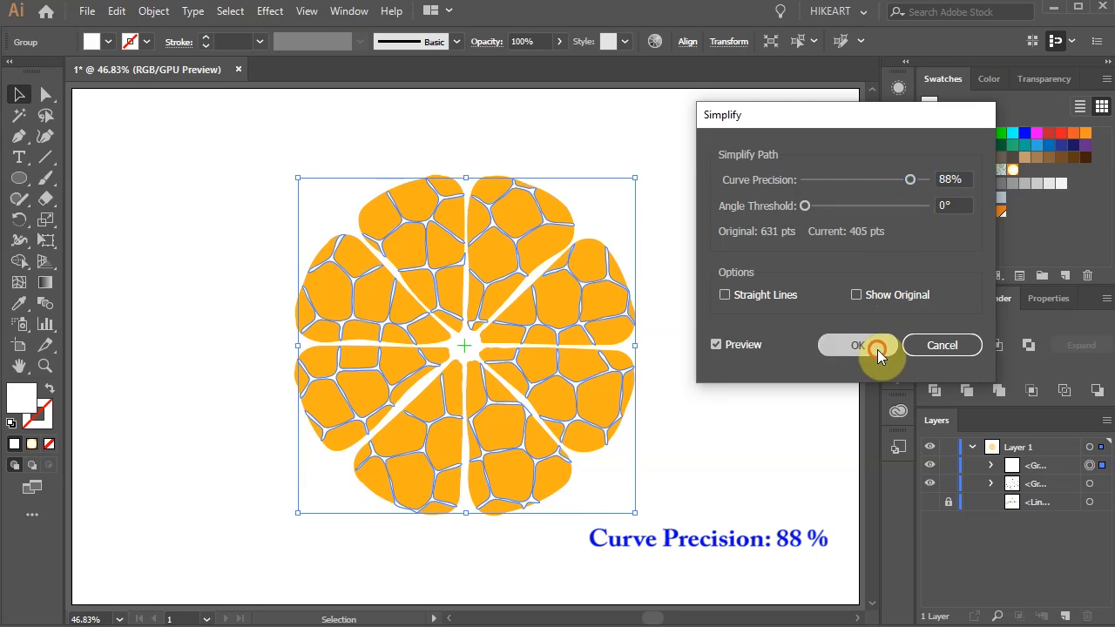
{"action": "left_click", "coordinate": [877, 348]}
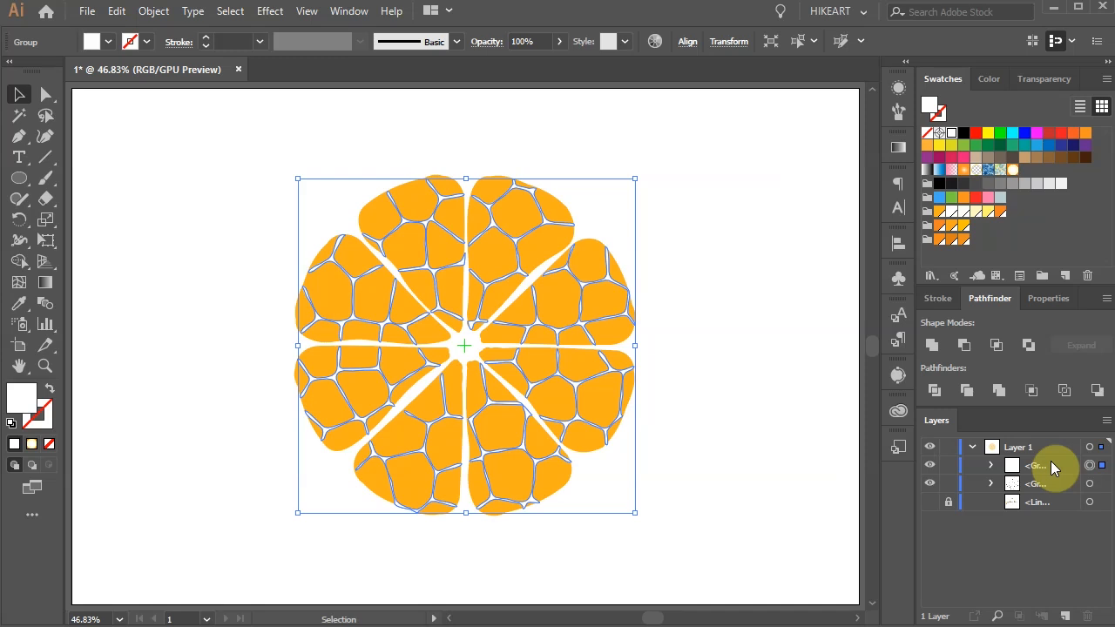
Step: Paste a copy of the simplified cell network directly in front, and lock and hide that front copy
{"action": "key", "text": "ctrl+c"}
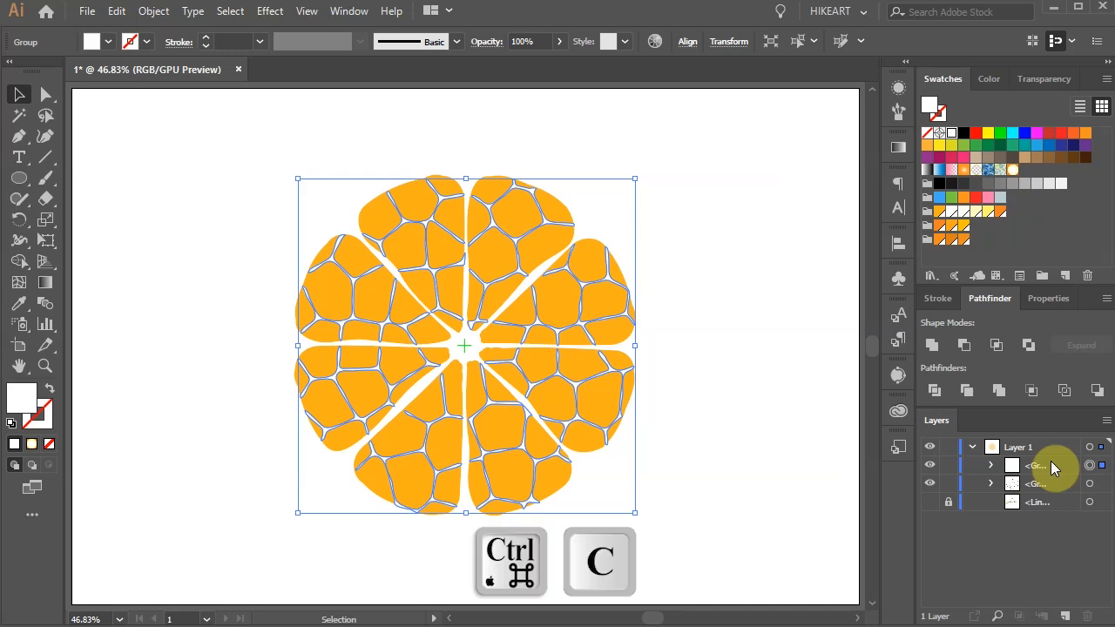
{"action": "key", "text": "ctrl+f"}
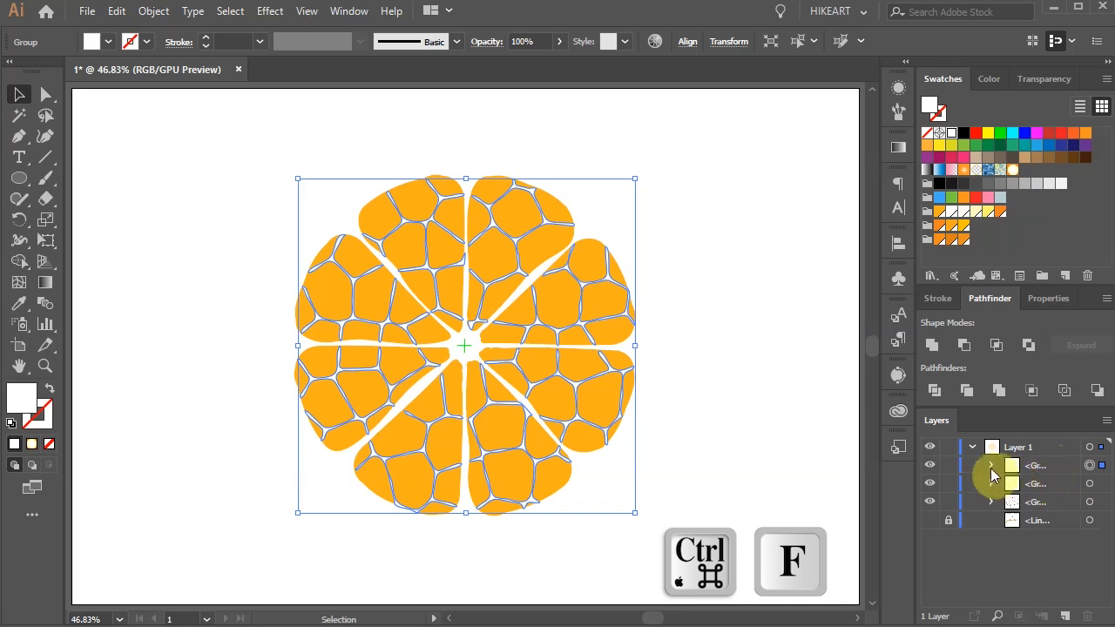
{"action": "left_click", "coordinate": [948, 466]}
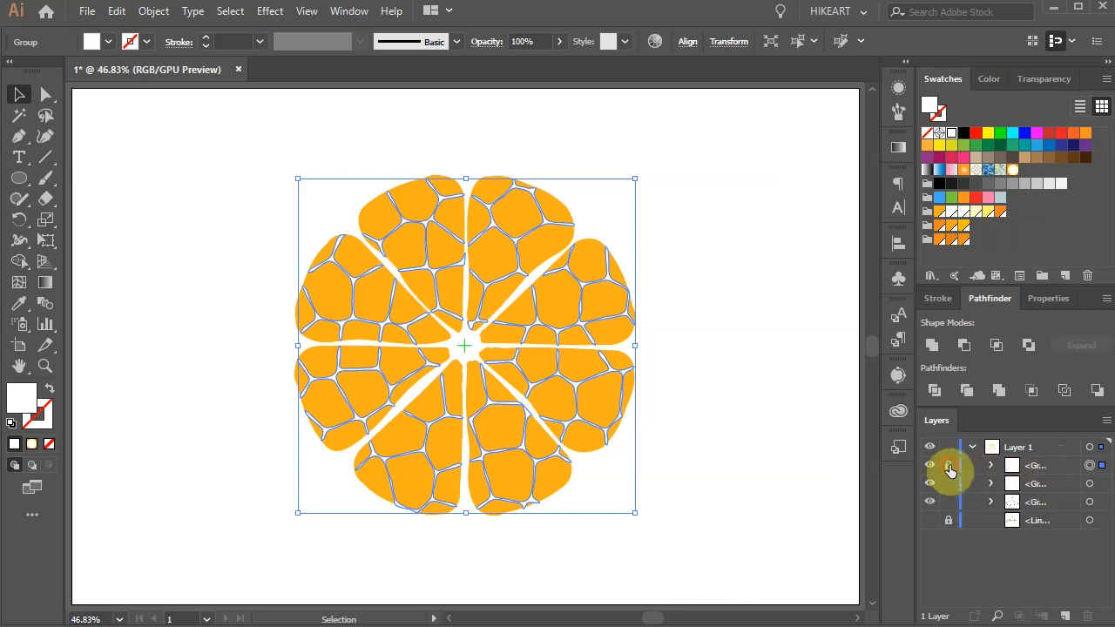
{"action": "left_click", "coordinate": [926, 467]}
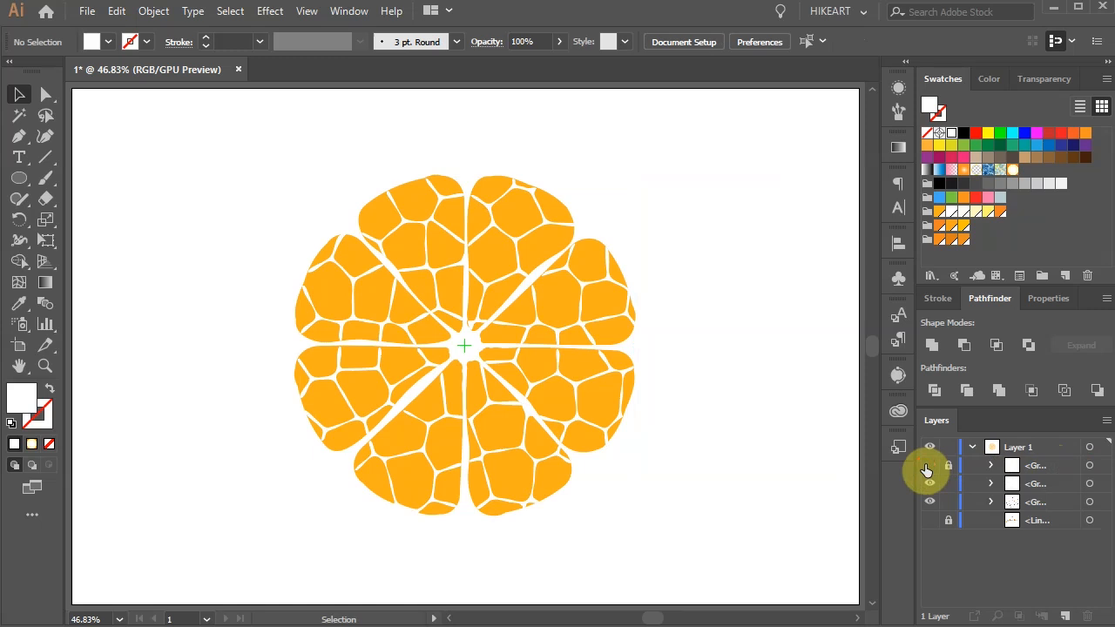
Step: Apply a Gaussian Blur with a radius of 5 pixels to the visible cell network group beneath the hidden copy
{"action": "left_click", "coordinate": [1091, 485]}
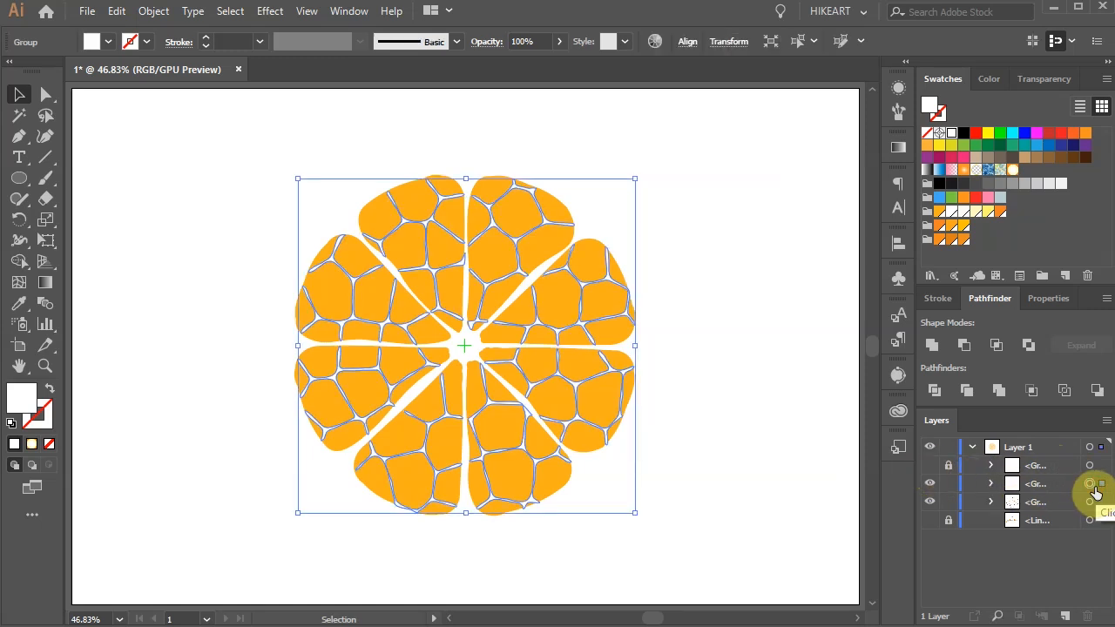
{"action": "left_click", "coordinate": [269, 12]}
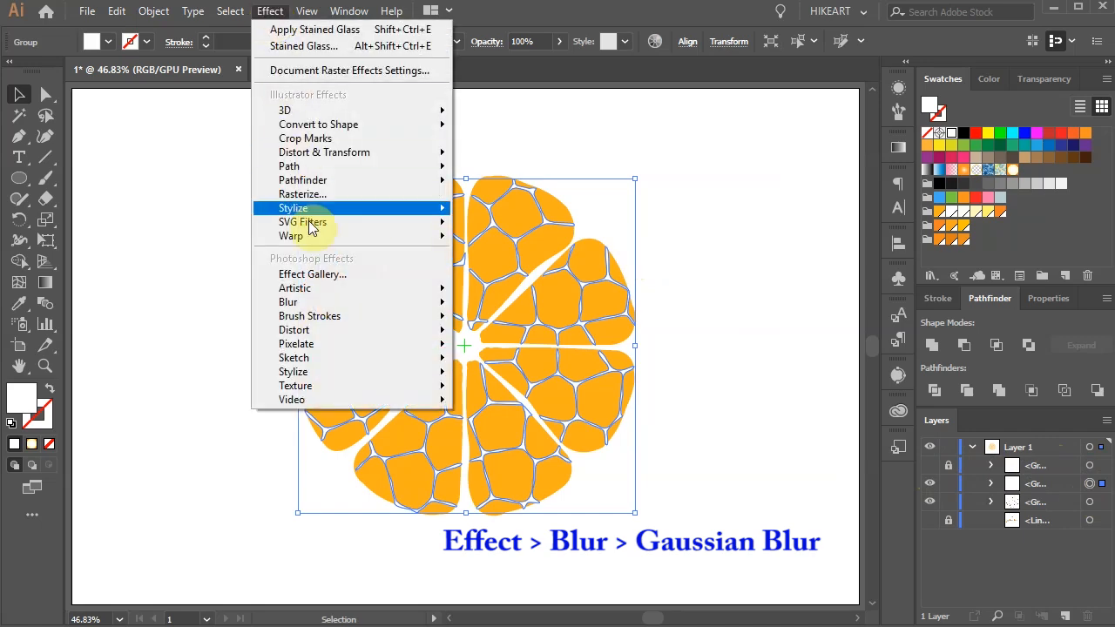
{"action": "mouse_move", "coordinate": [348, 302]}
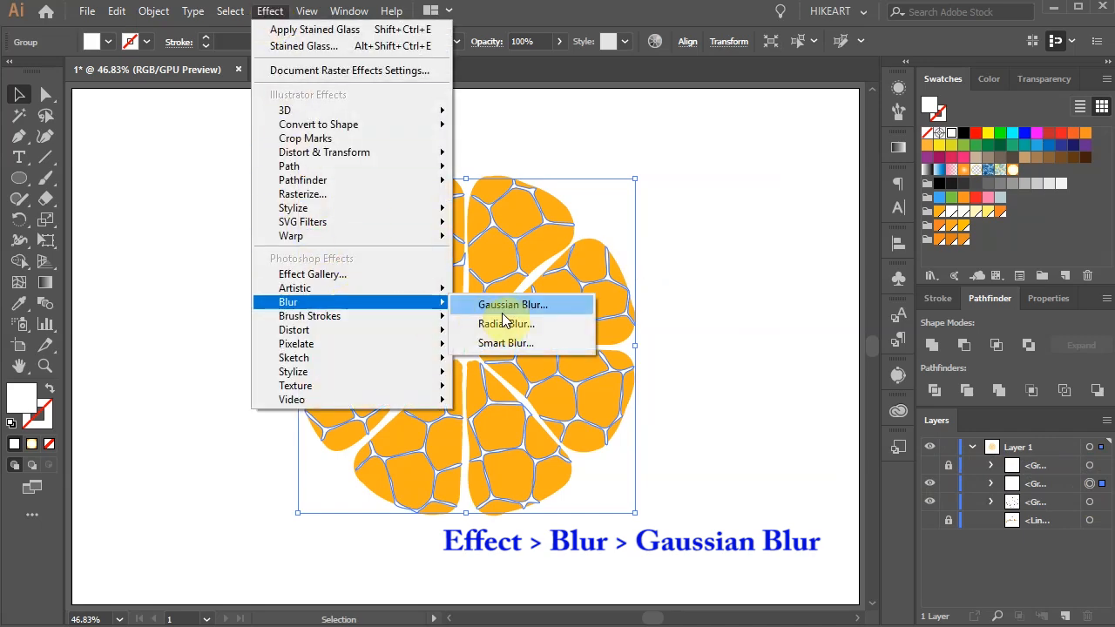
{"action": "left_click", "coordinate": [564, 306]}
{"action": "left_click", "coordinate": [773, 181]}
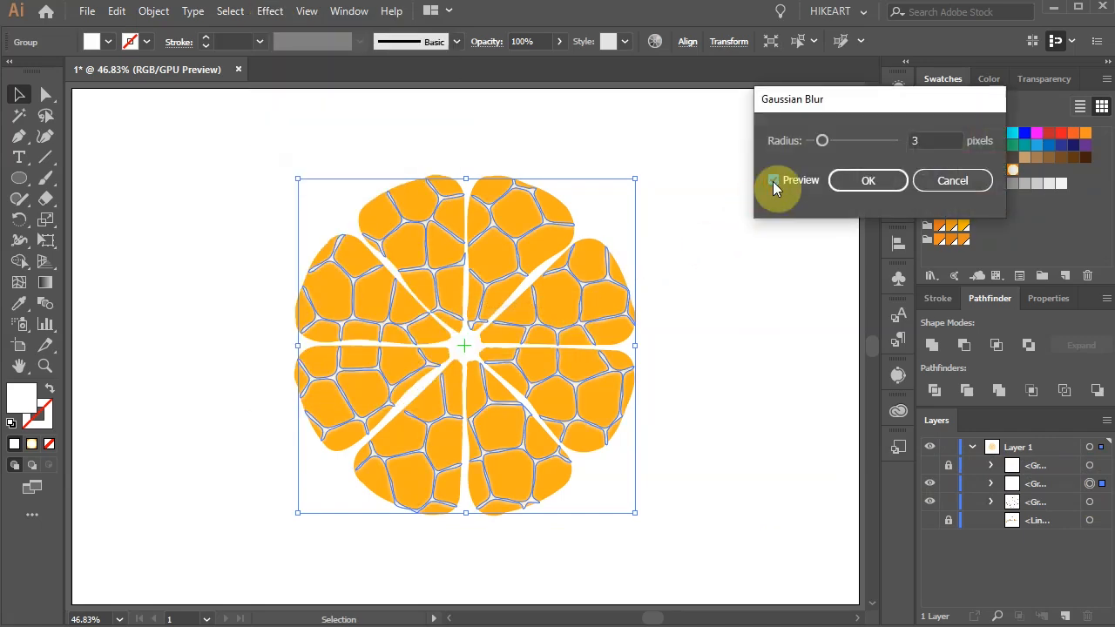
{"action": "left_click_drag", "start_coordinate": [923, 142], "coordinate": [896, 144]}
{"action": "key", "text": "Up"}
{"action": "key", "text": "Up"}
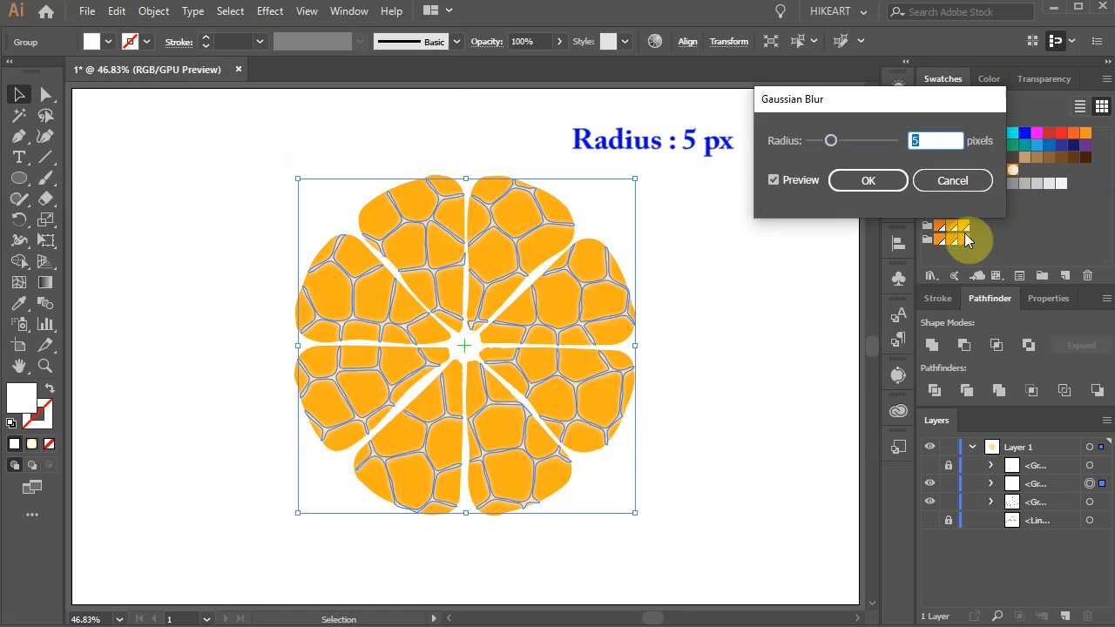
{"action": "left_click", "coordinate": [868, 181]}
{"action": "left_click", "coordinate": [802, 308]}
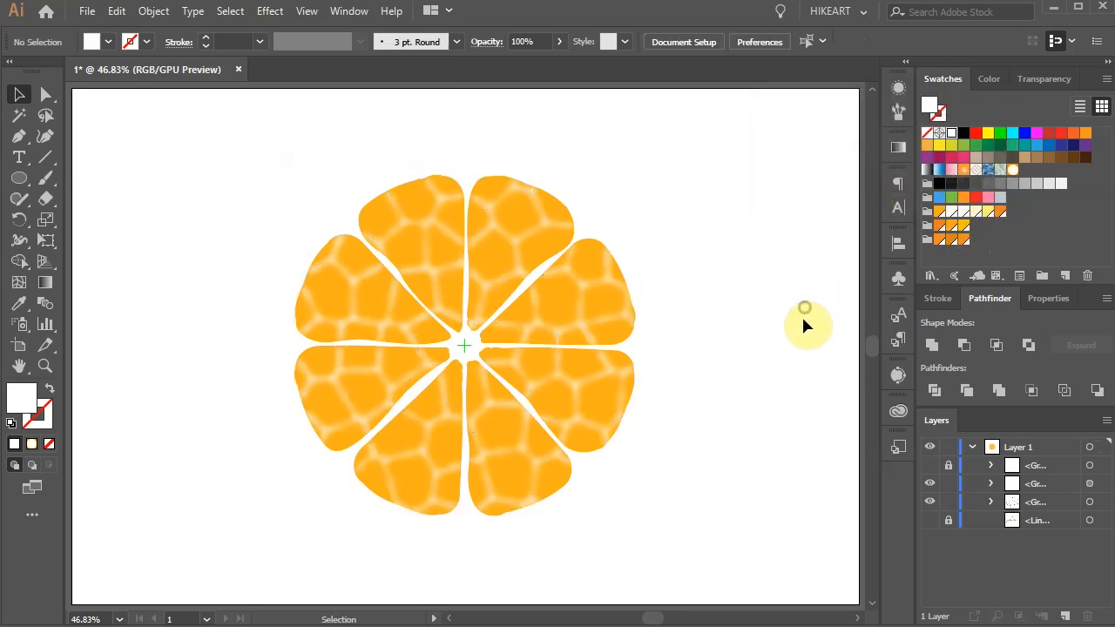
Step: Show and unlock the front cell network copy and set its opacity to 15%
{"action": "left_click", "coordinate": [929, 467]}
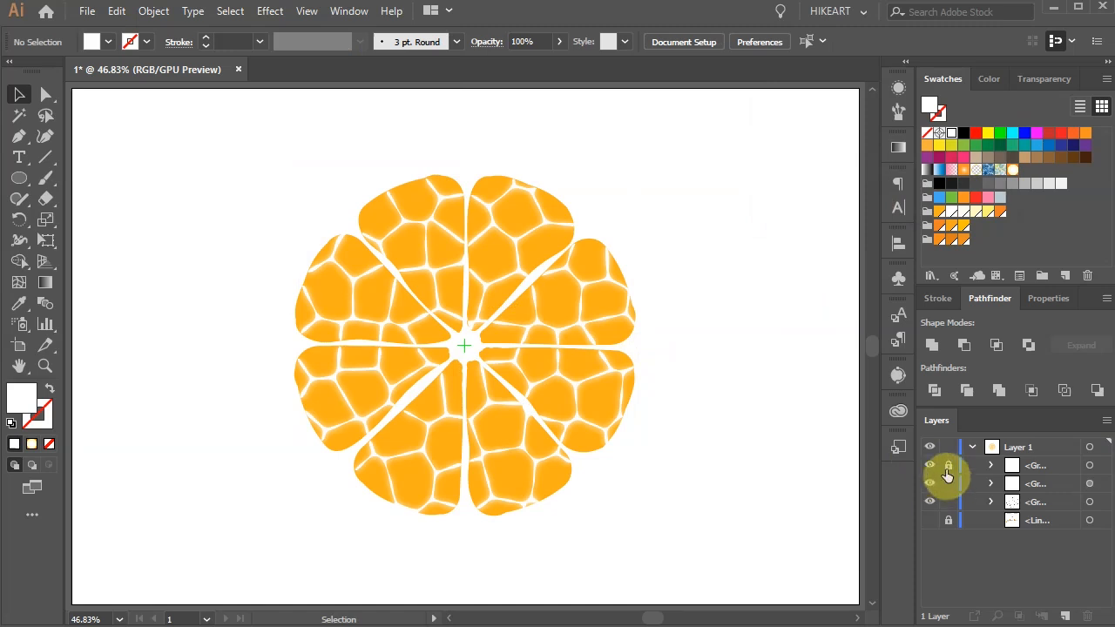
{"action": "left_click", "coordinate": [947, 467]}
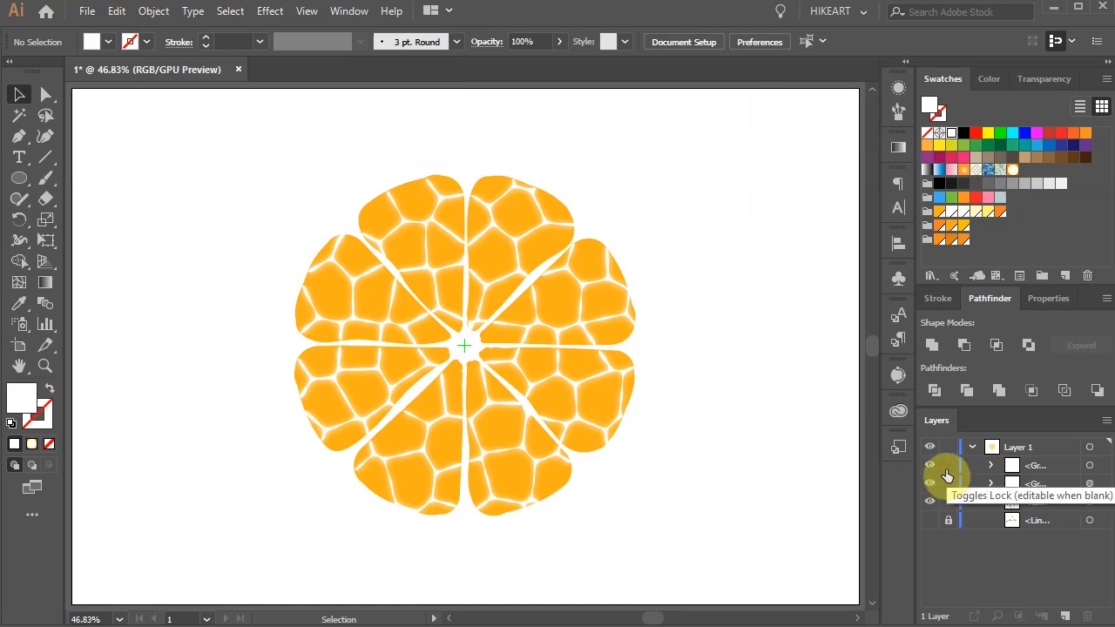
{"action": "left_click", "coordinate": [1091, 467]}
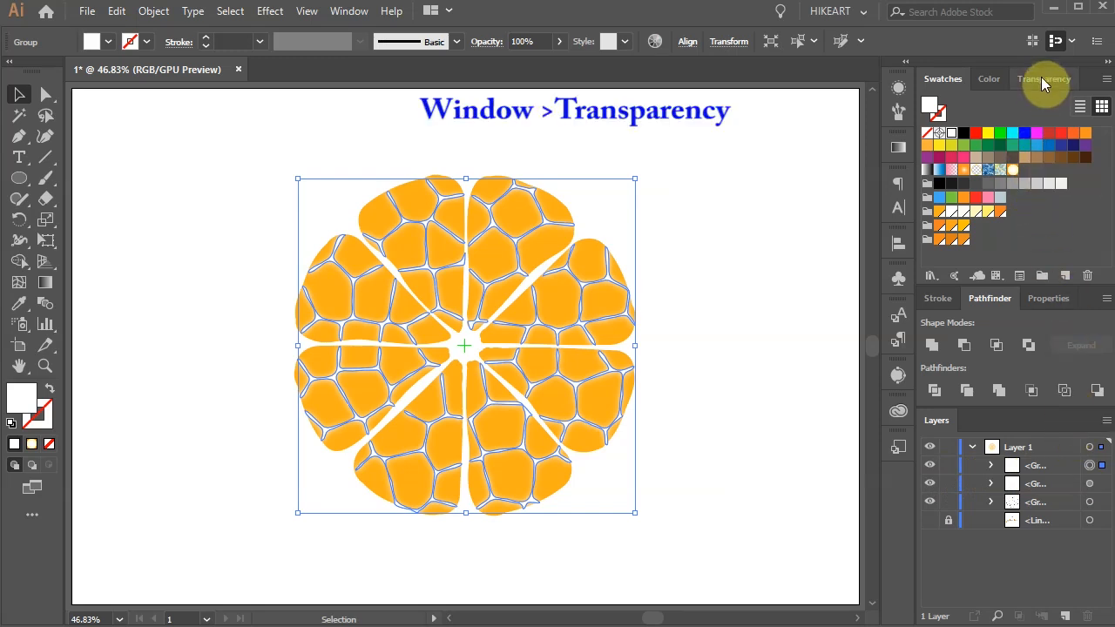
{"action": "left_click", "coordinate": [1042, 78]}
{"action": "left_click", "coordinate": [1092, 104]}
{"action": "left_click_drag", "start_coordinate": [1088, 129], "coordinate": [1056, 127]}
{"action": "double_click", "coordinate": [1053, 105]}
{"action": "type", "text": "15"}
{"action": "key", "text": "Return"}
{"action": "key", "text": "z"}
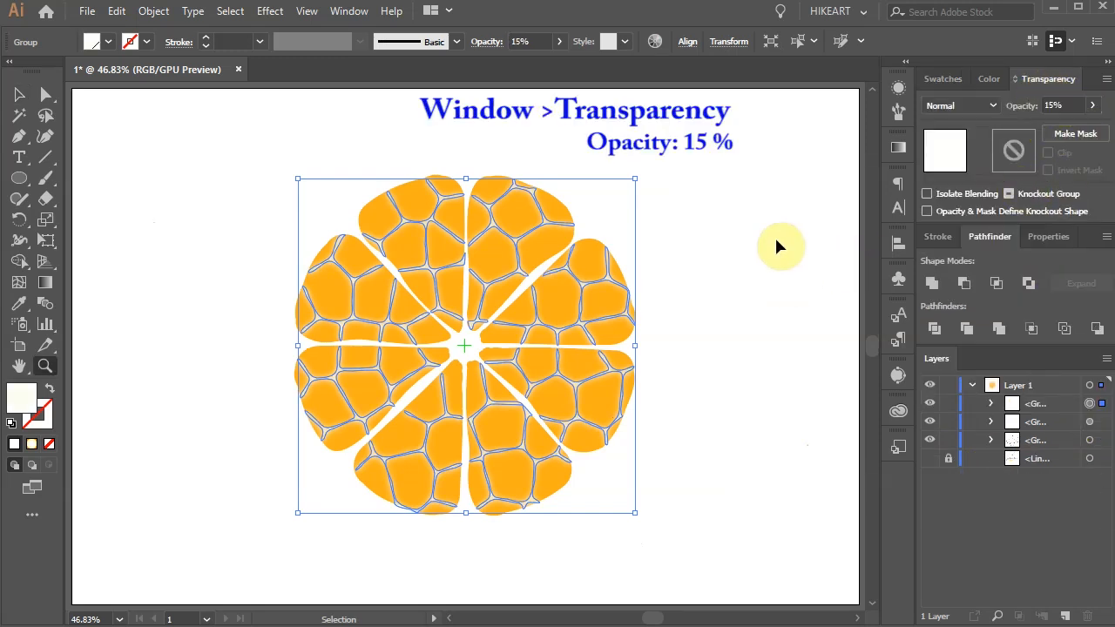
Step: Group the orange segments together with both cell network groups, leaving the locked guide lines out
{"action": "key", "text": "ctrl+shift+a"}
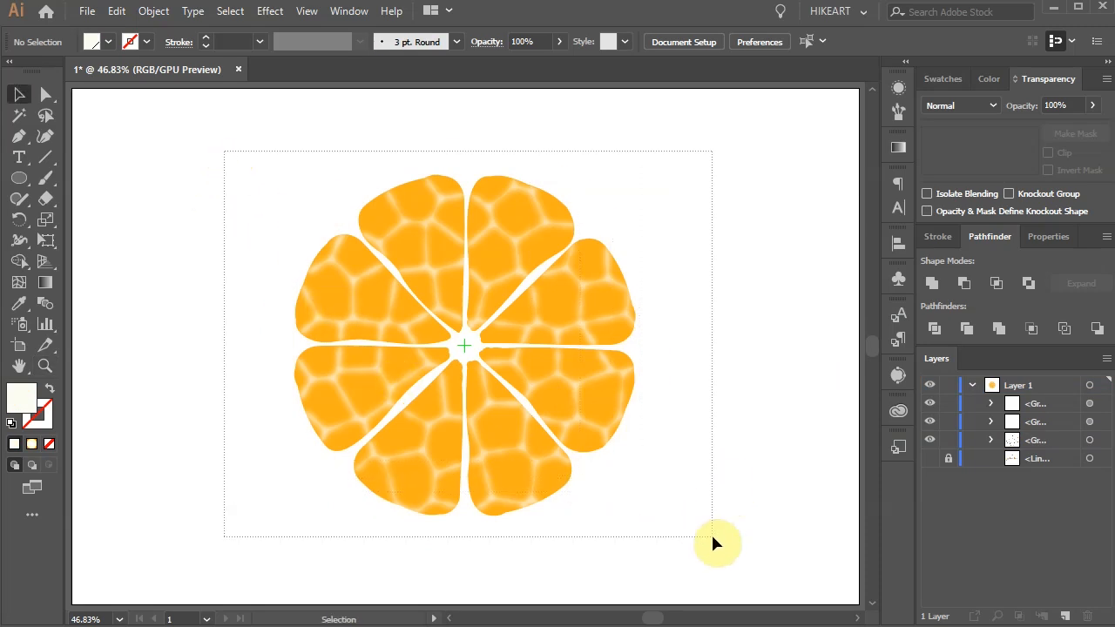
{"action": "key", "text": "ctrl+a"}
{"action": "key", "text": "ctrl+g"}
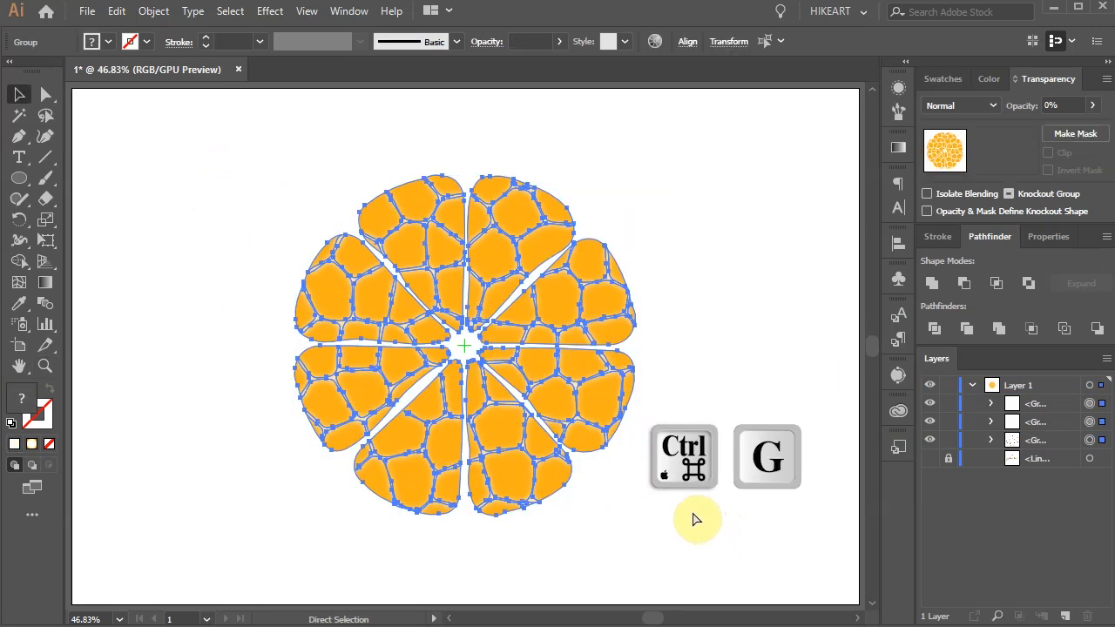
{"action": "left_click", "coordinate": [682, 471]}
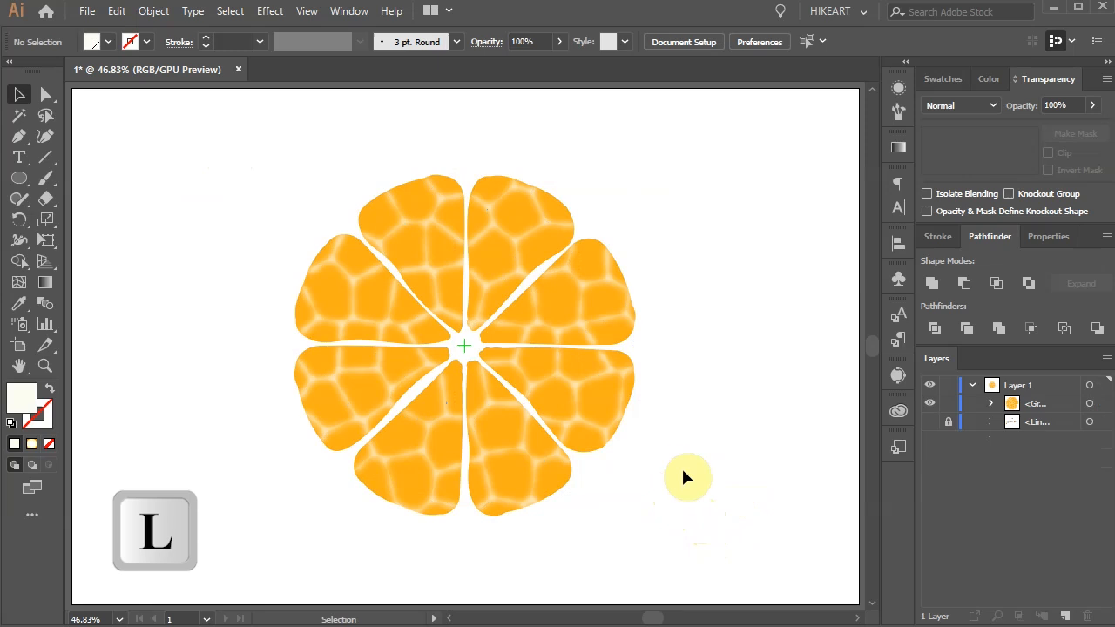
Step: Draw a red-filled circle centred on the orange segments and slightly larger than them, and place it behind their group
{"action": "key", "text": "l"}
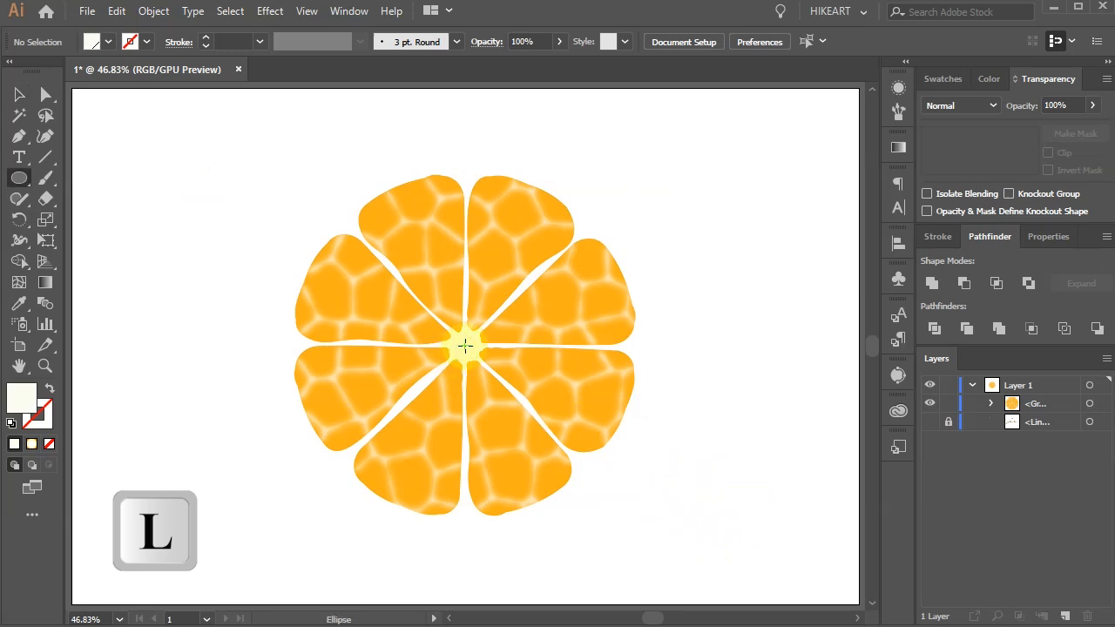
{"action": "left_click_drag", "start_coordinate": [465, 345], "coordinate": [602, 542]}
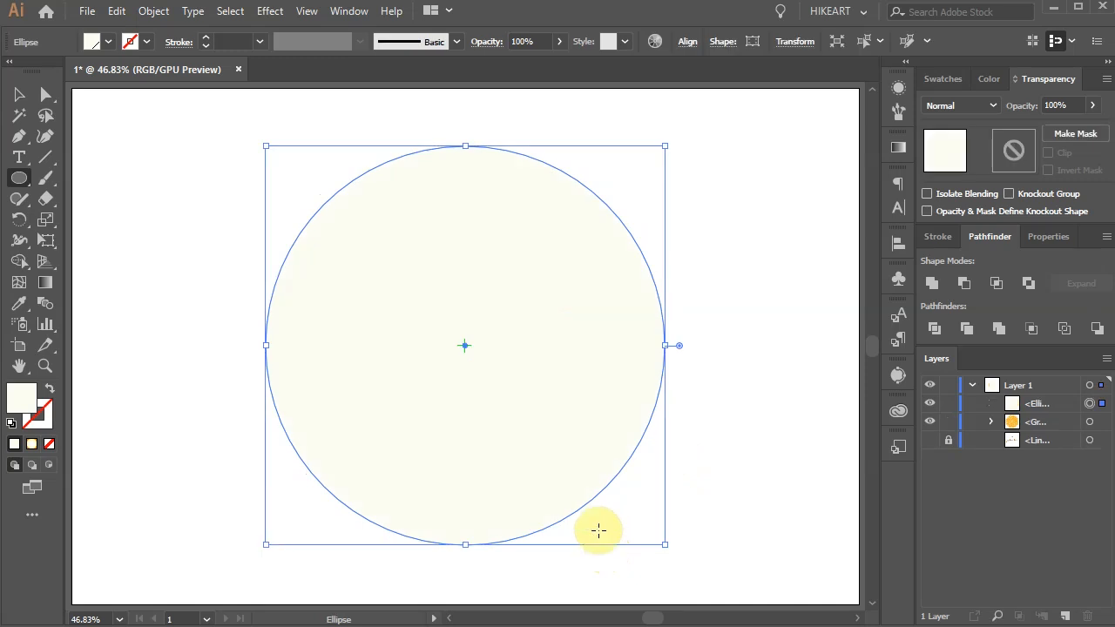
{"action": "left_click", "coordinate": [942, 80]}
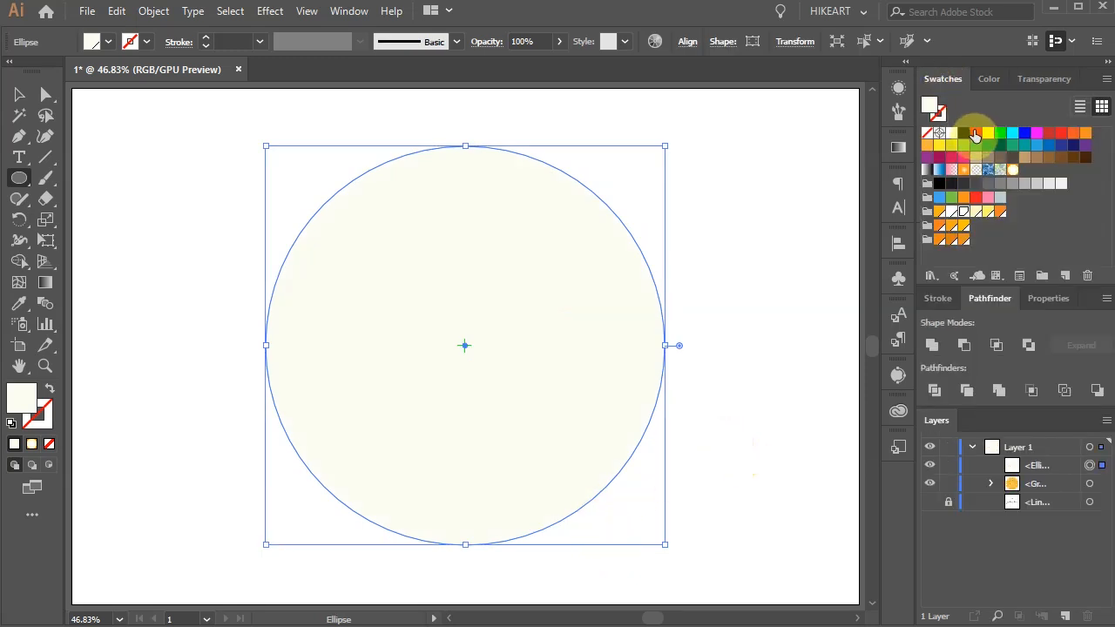
{"action": "left_click", "coordinate": [974, 133]}
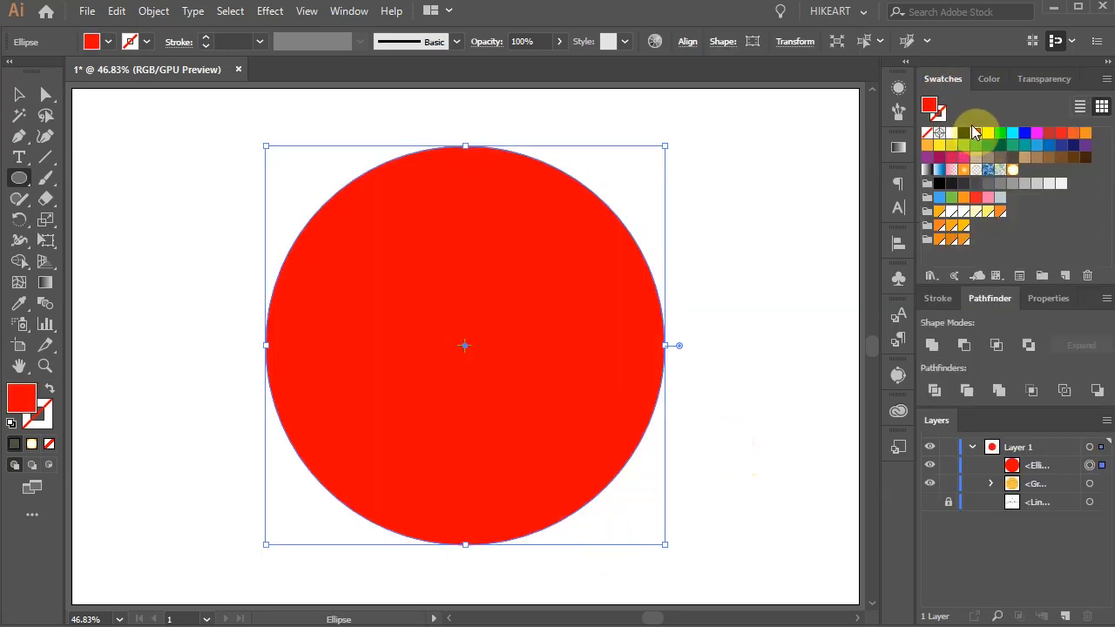
{"action": "left_click", "coordinate": [1062, 468]}
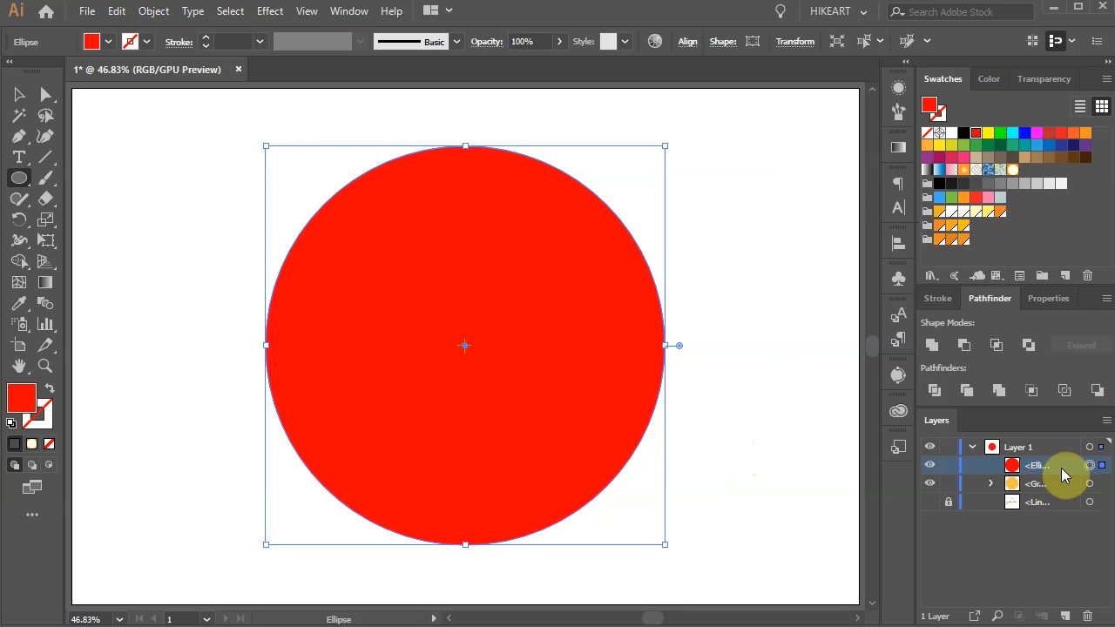
{"action": "left_click_drag", "start_coordinate": [1062, 468], "coordinate": [1063, 499]}
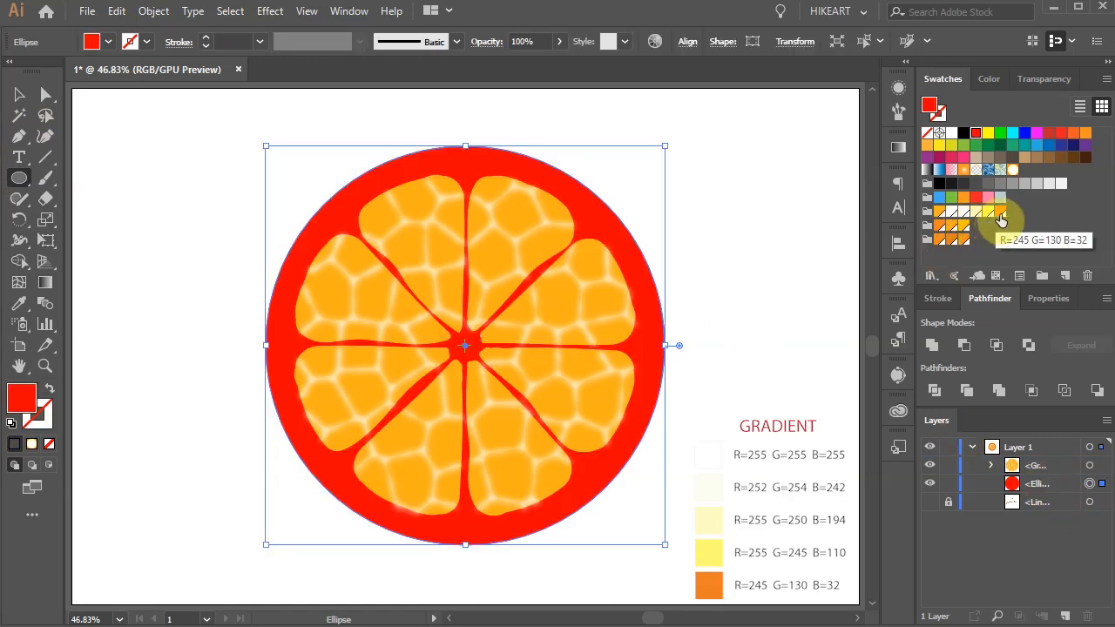
Step: Fill the background circle with the White, Black gradient preset and make the gradient radial
{"action": "left_click", "coordinate": [895, 149]}
{"action": "left_click", "coordinate": [717, 167]}
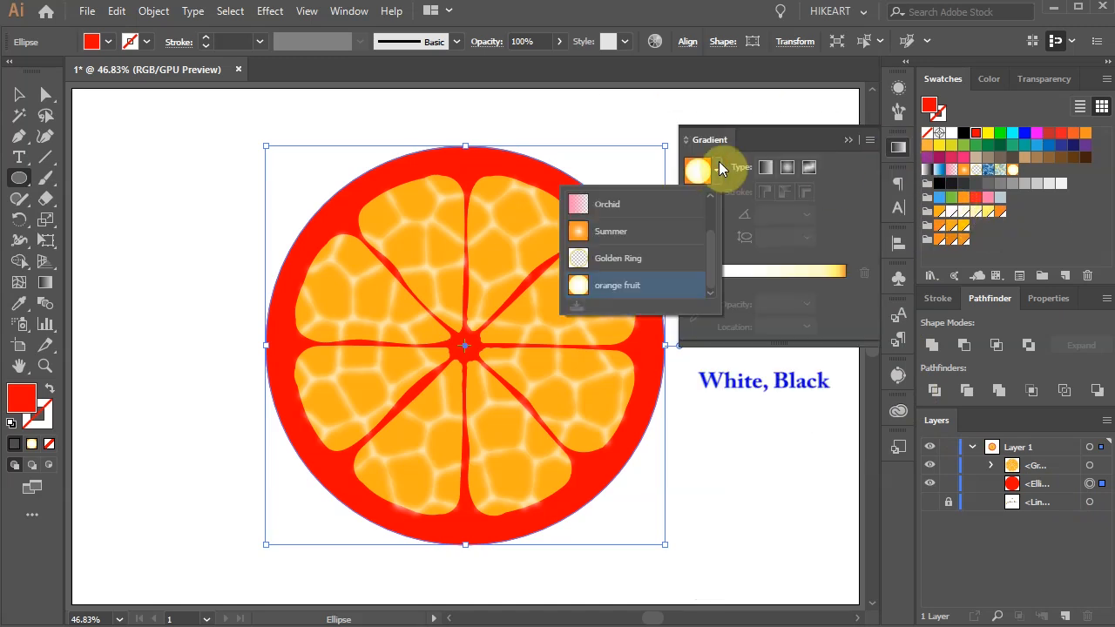
{"action": "left_click_drag", "start_coordinate": [718, 249], "coordinate": [706, 192]}
{"action": "left_click", "coordinate": [640, 203]}
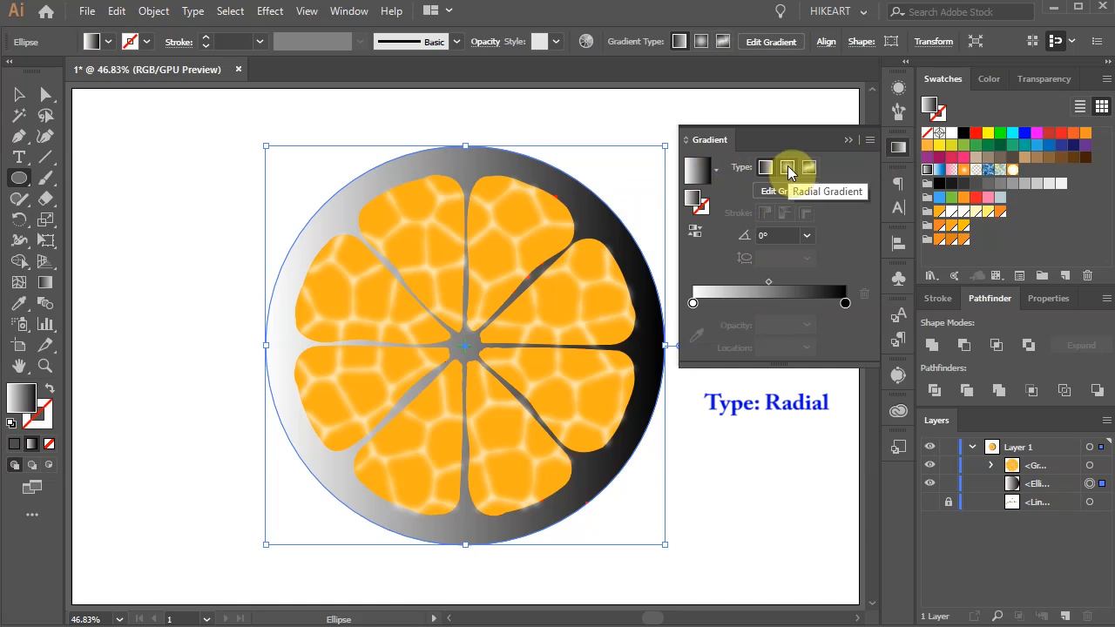
{"action": "left_click", "coordinate": [787, 169]}
Step: Replace the radial gradient's black stop with orange and add yellow at 82.96%, pale yellow just inside it, and off-white at 50%
{"action": "left_click_drag", "start_coordinate": [1000, 214], "coordinate": [849, 307]}
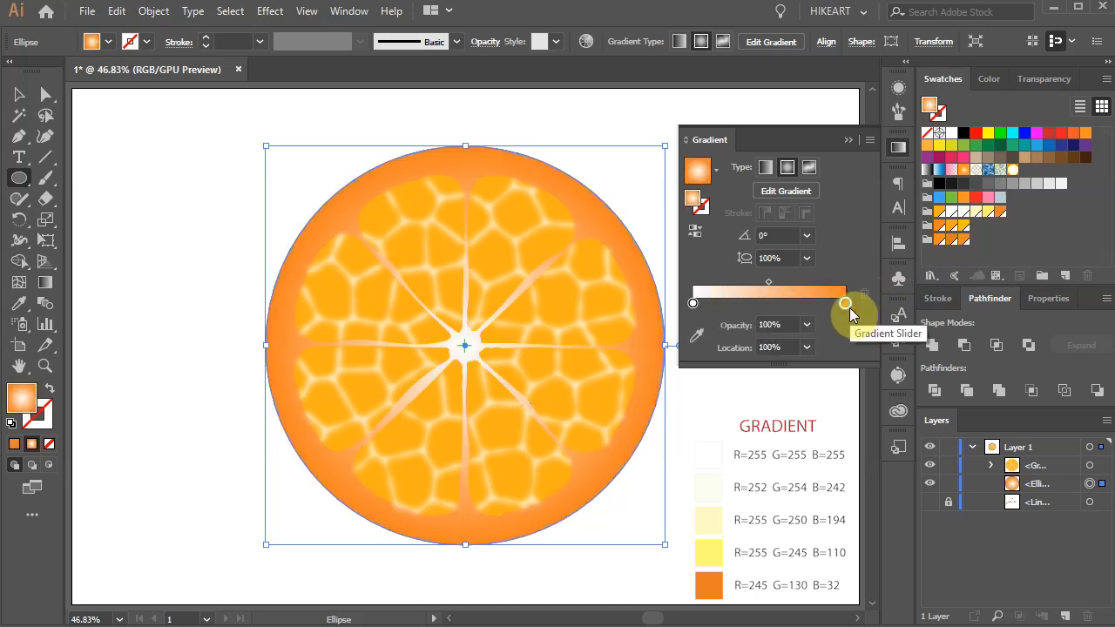
{"action": "left_click_drag", "start_coordinate": [987, 213], "coordinate": [821, 303]}
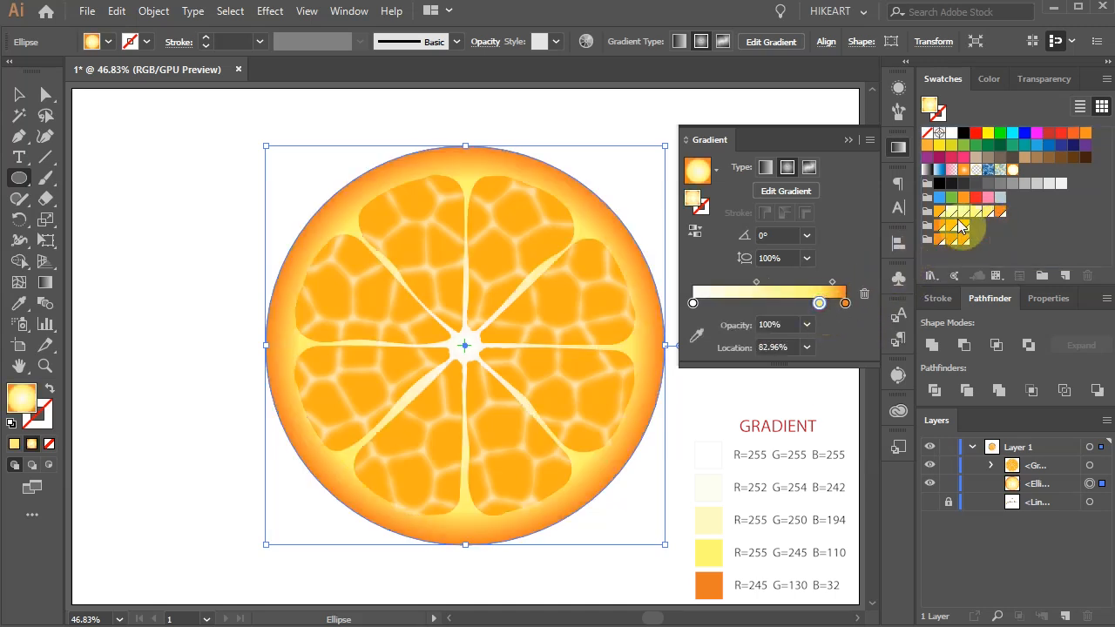
{"action": "left_click_drag", "start_coordinate": [973, 218], "coordinate": [803, 307]}
{"action": "left_click_drag", "start_coordinate": [963, 211], "coordinate": [768, 303]}
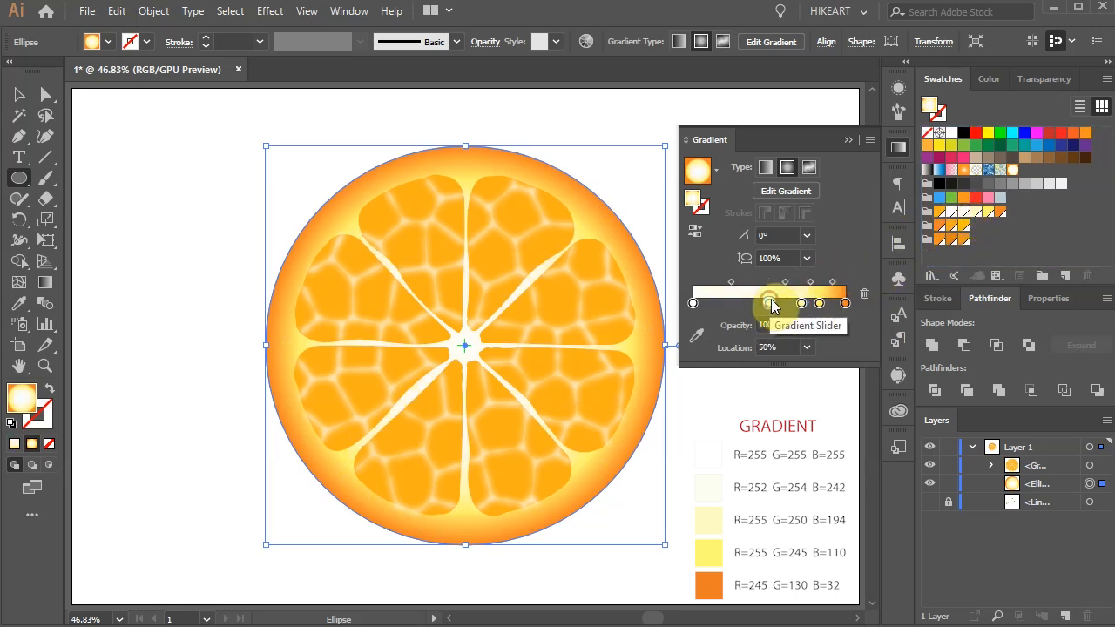
Step: Move the radial gradient's yellow stop to 93% and its pale yellow stop to 85%
{"action": "left_click", "coordinate": [818, 305]}
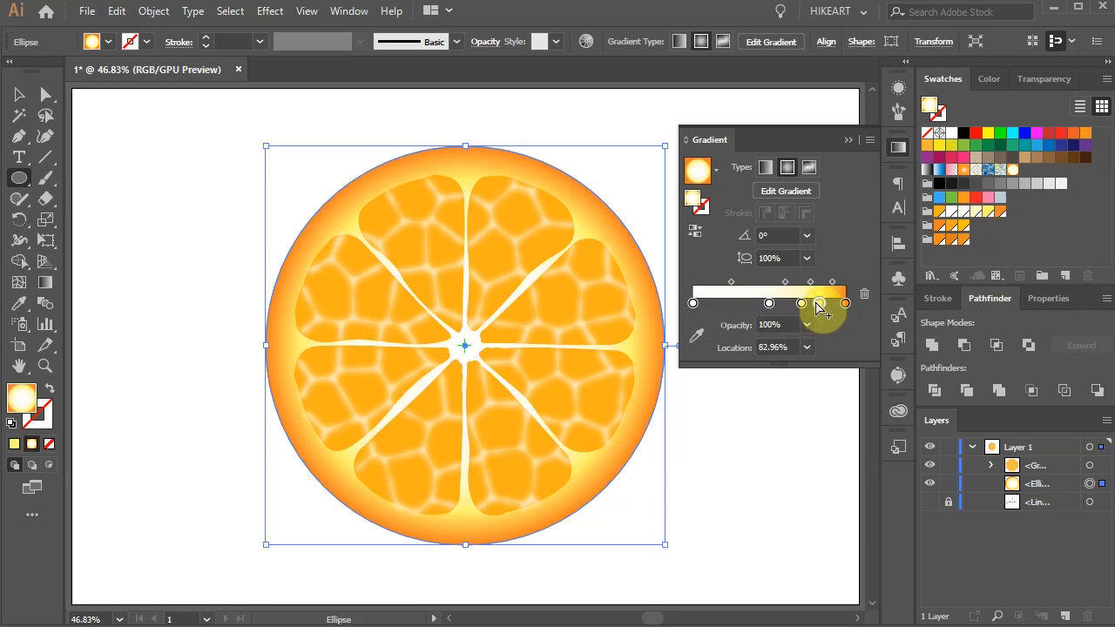
{"action": "left_click", "coordinate": [773, 348]}
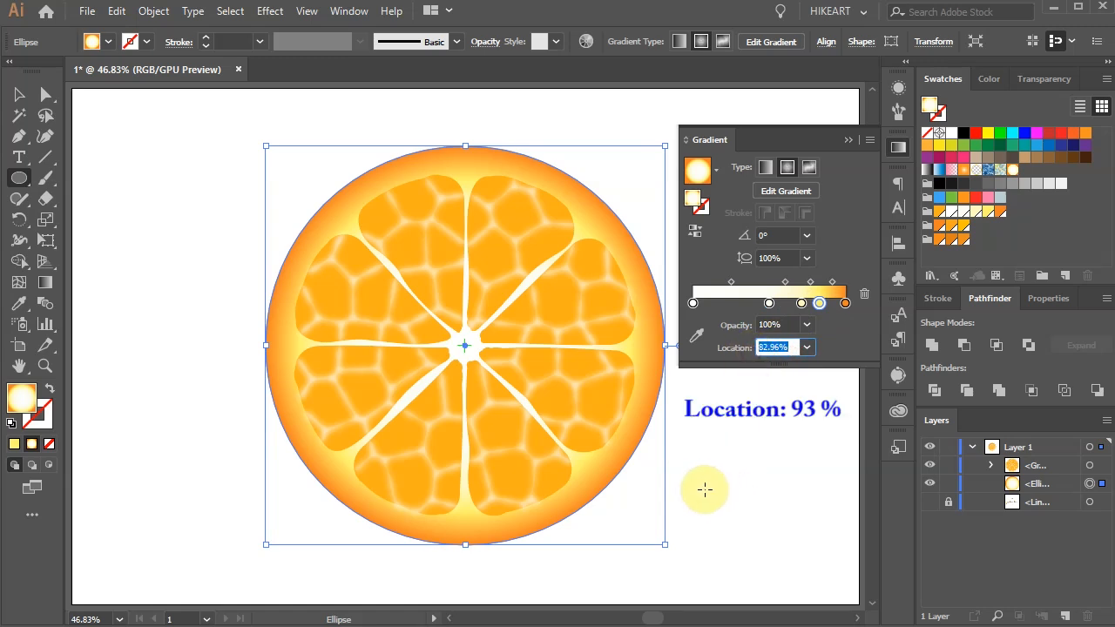
{"action": "type", "text": "93"}
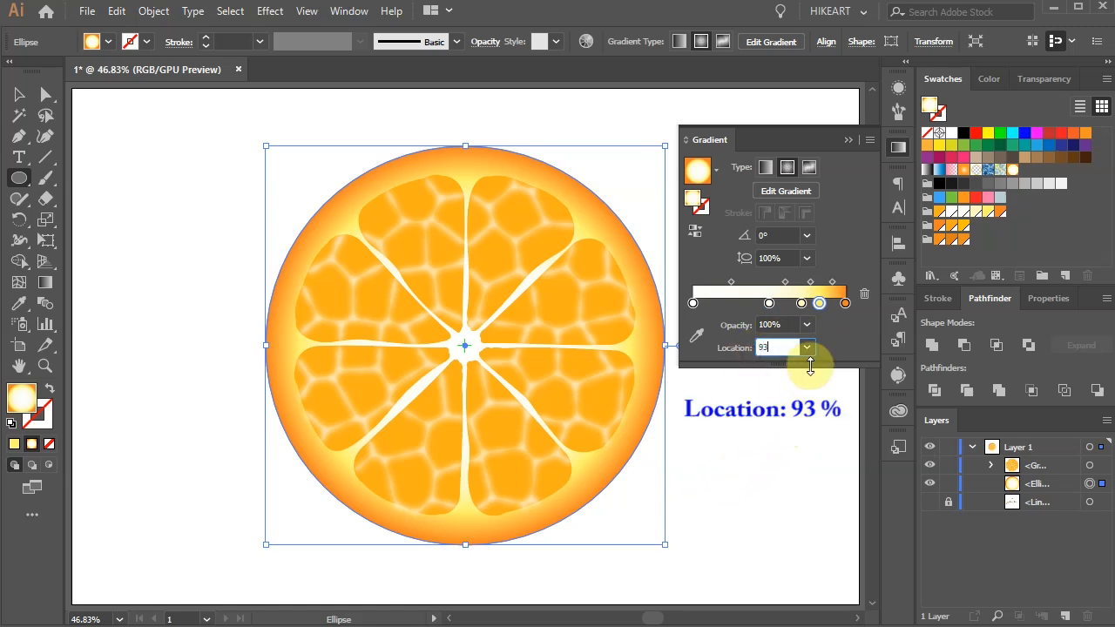
{"action": "left_click", "coordinate": [802, 307]}
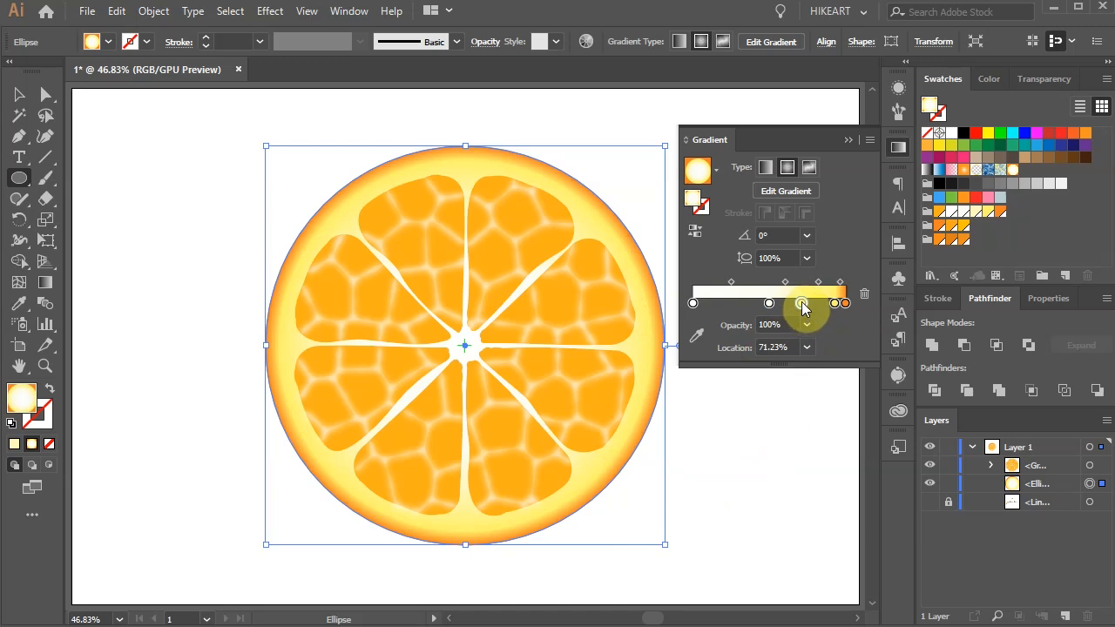
{"action": "left_click", "coordinate": [746, 352]}
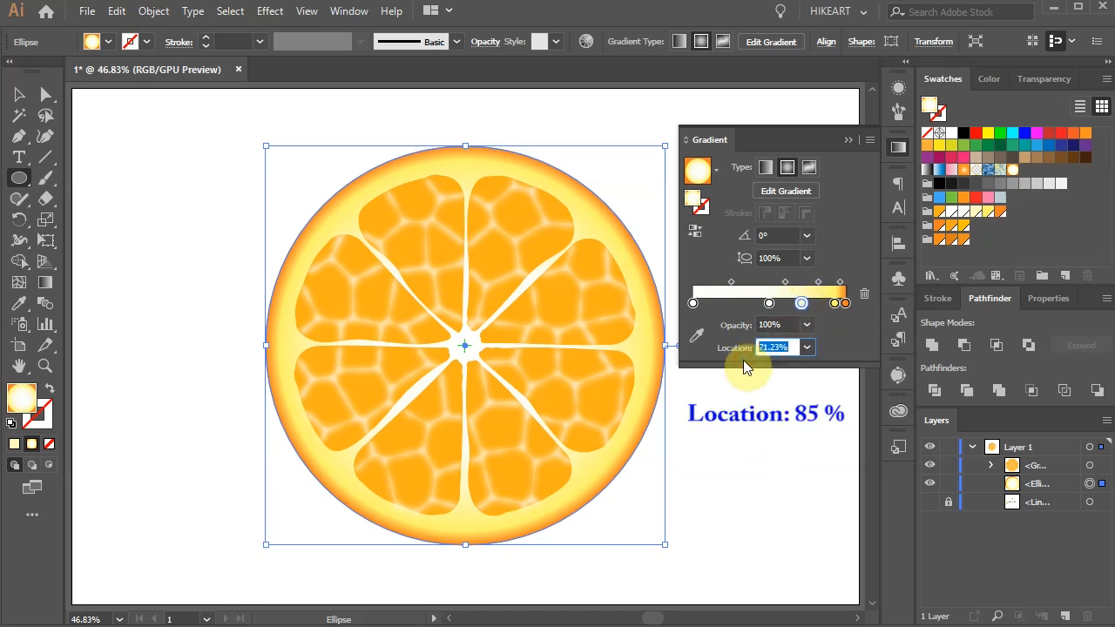
{"action": "type", "text": "85"}
{"action": "key", "text": "Return"}
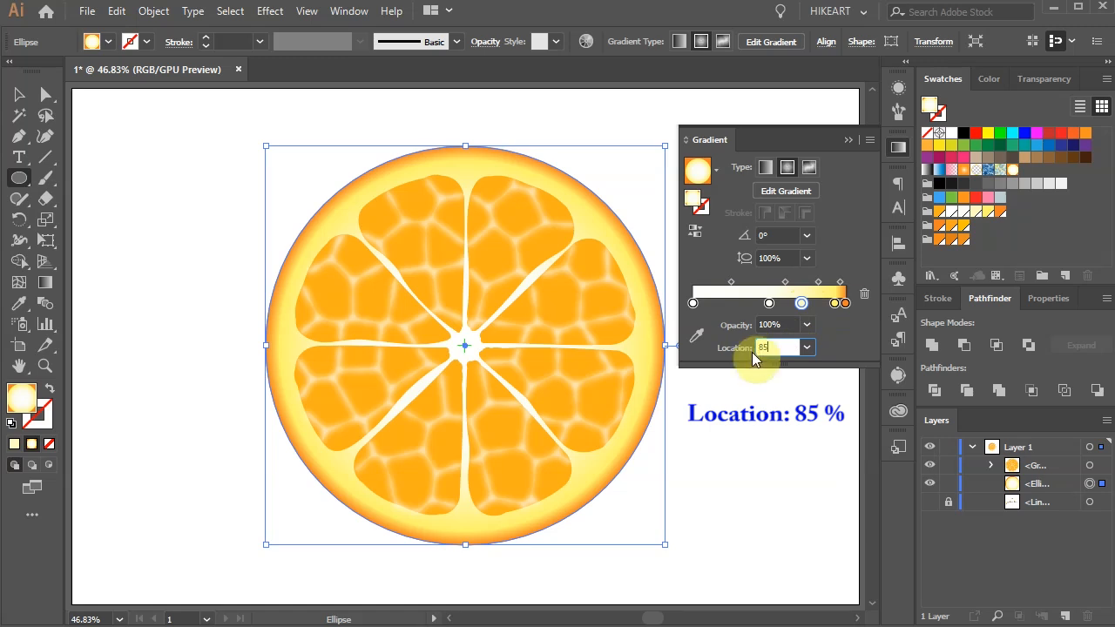
Step: Move the off-white gradient stop from the middle of the ramp to 40% and put the gradient settings away
{"action": "left_click", "coordinate": [769, 303]}
{"action": "left_click", "coordinate": [771, 347]}
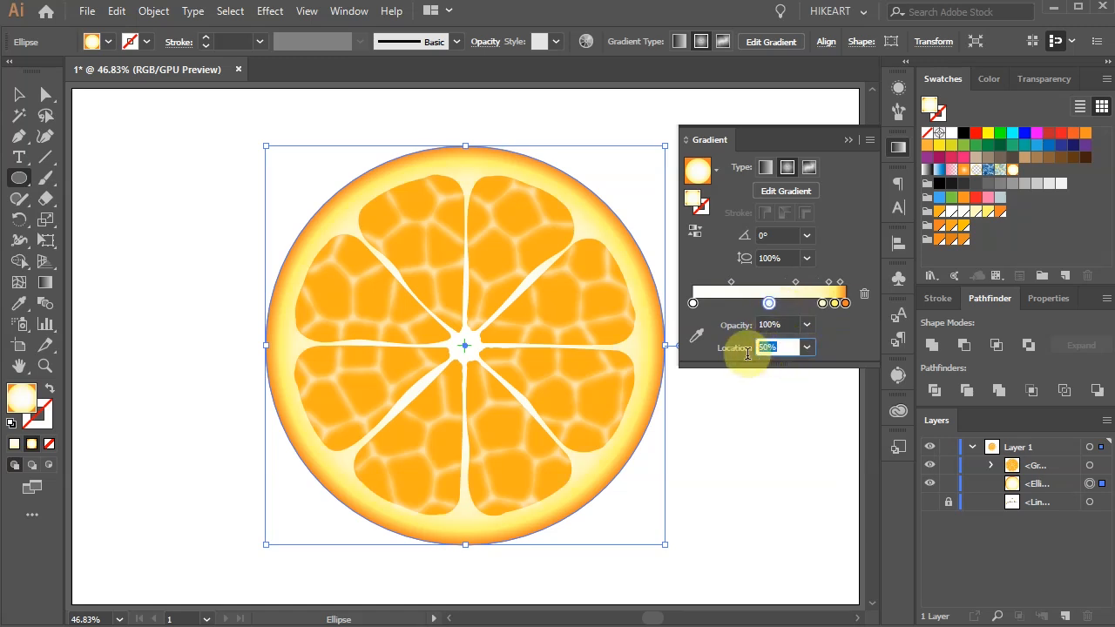
{"action": "type", "text": "40"}
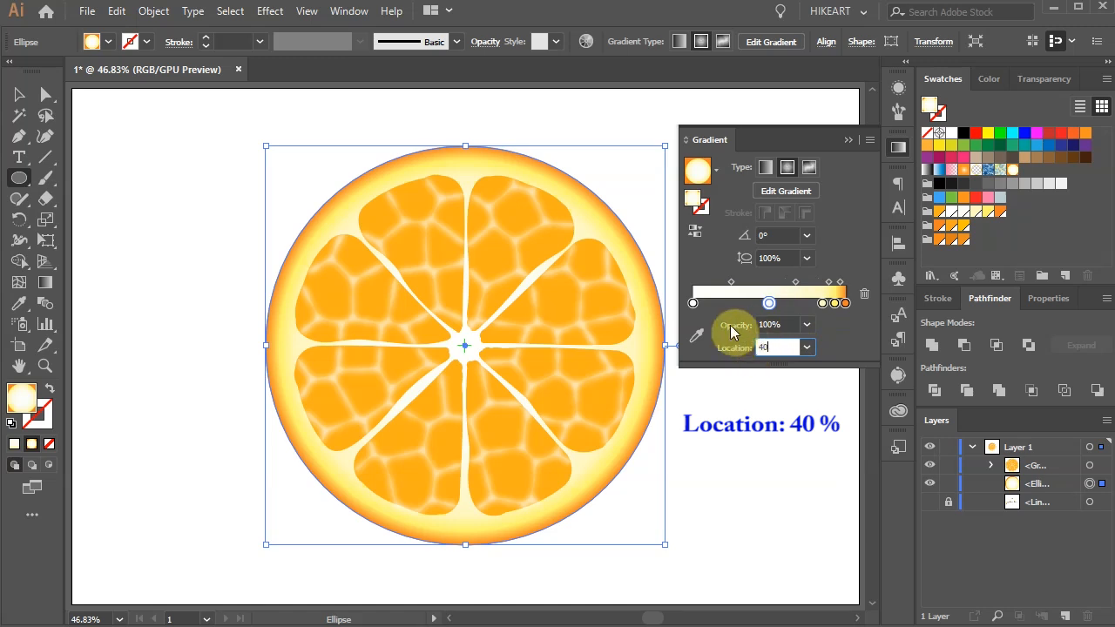
{"action": "key", "text": "Return"}
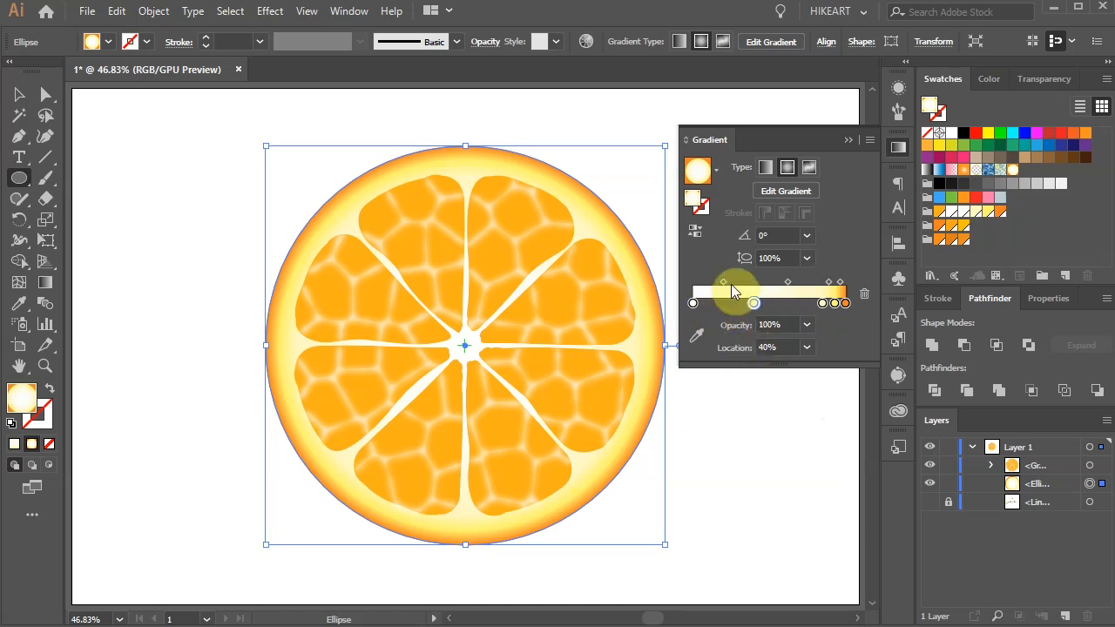
{"action": "left_click", "coordinate": [846, 140]}
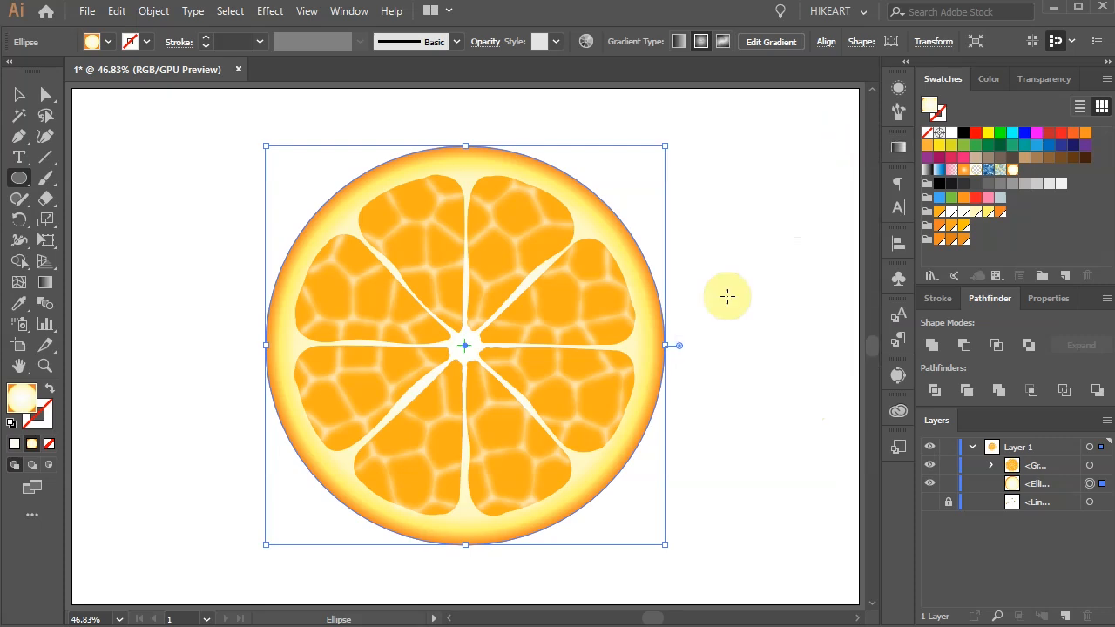
Step: Shift the pale yellow stop slightly outward toward the yellow stop with the Gradient tool, and deselect the circle
{"action": "key", "text": "g"}
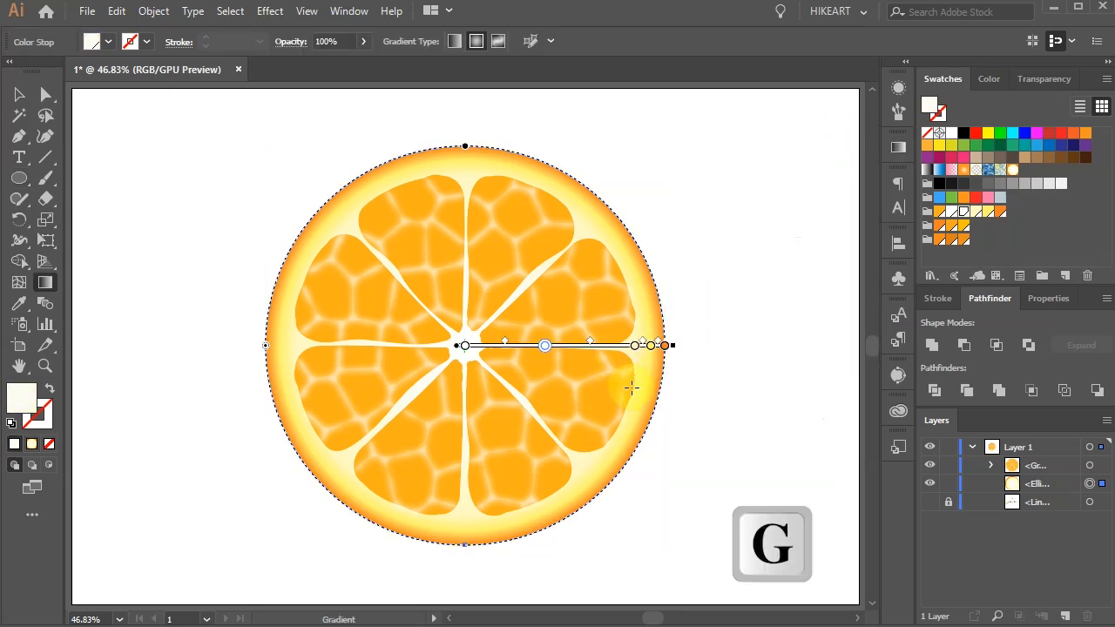
{"action": "scroll", "coordinate": [611, 351], "scroll_direction": "up", "scroll_amount": 5}
{"action": "left_click_drag", "start_coordinate": [687, 331], "coordinate": [717, 339]}
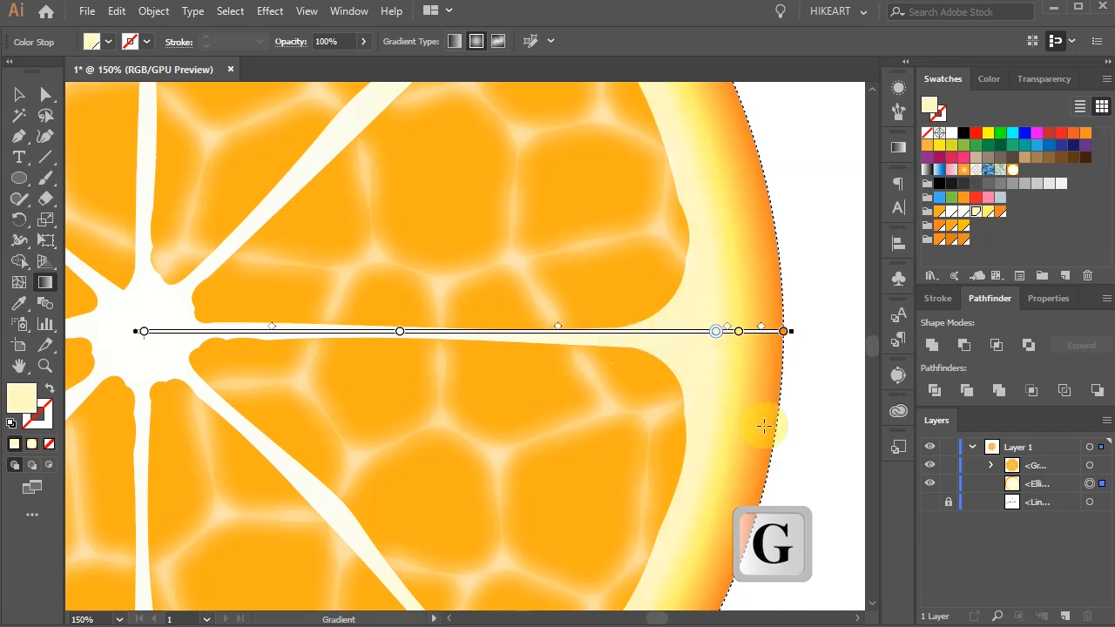
{"action": "key", "text": "ctrl+shift+a"}
{"action": "key", "text": "ctrl+0"}
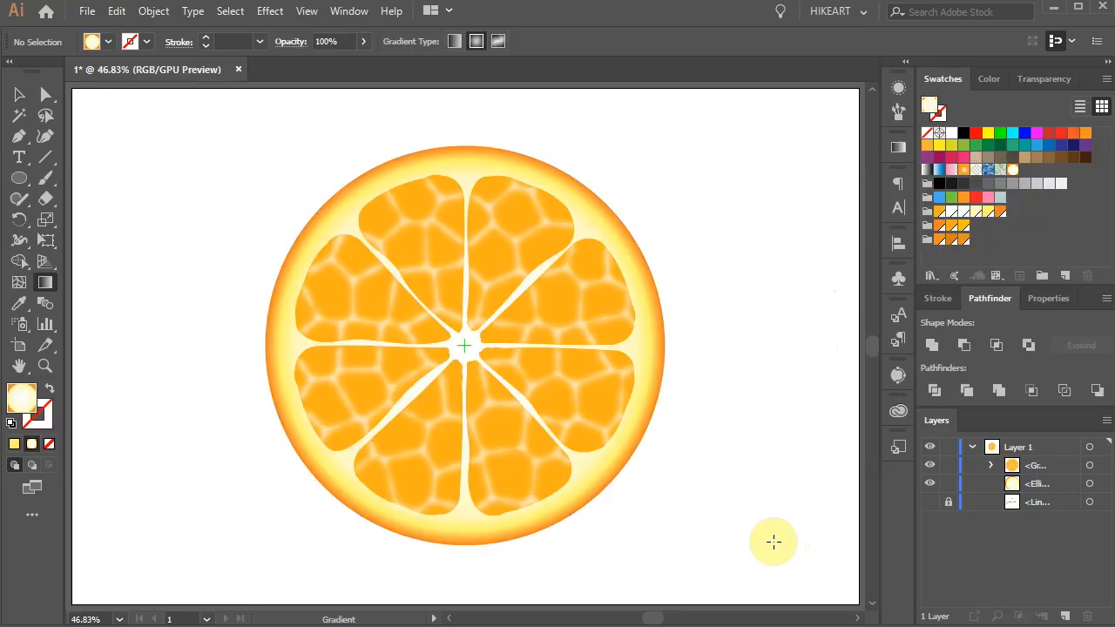
Step: Draw an unfilled circle with a blue stroke from the slice's centre, slightly smaller than the rind circle
{"action": "left_click", "coordinate": [50, 389]}
{"action": "left_click", "coordinate": [41, 429]}
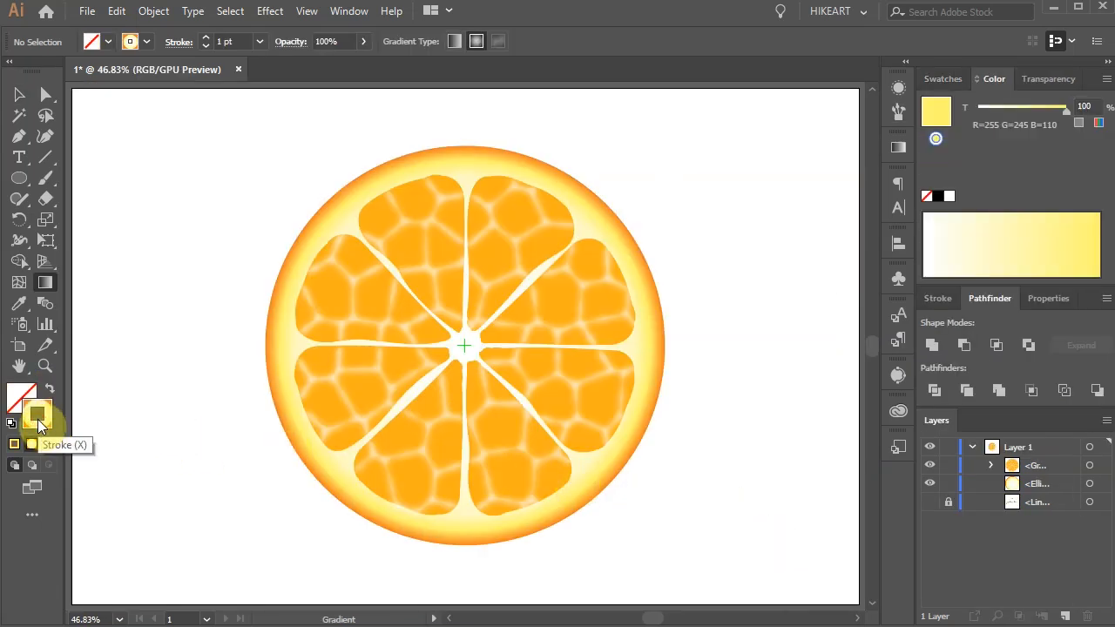
{"action": "left_click", "coordinate": [944, 80]}
{"action": "left_click", "coordinate": [1024, 133]}
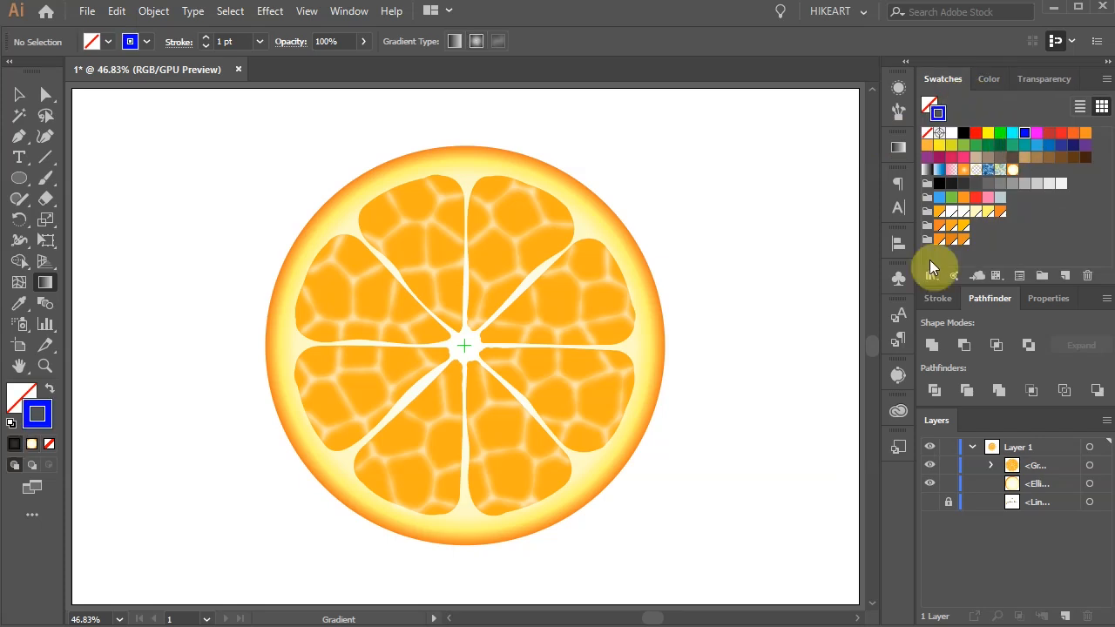
{"action": "key", "text": "l"}
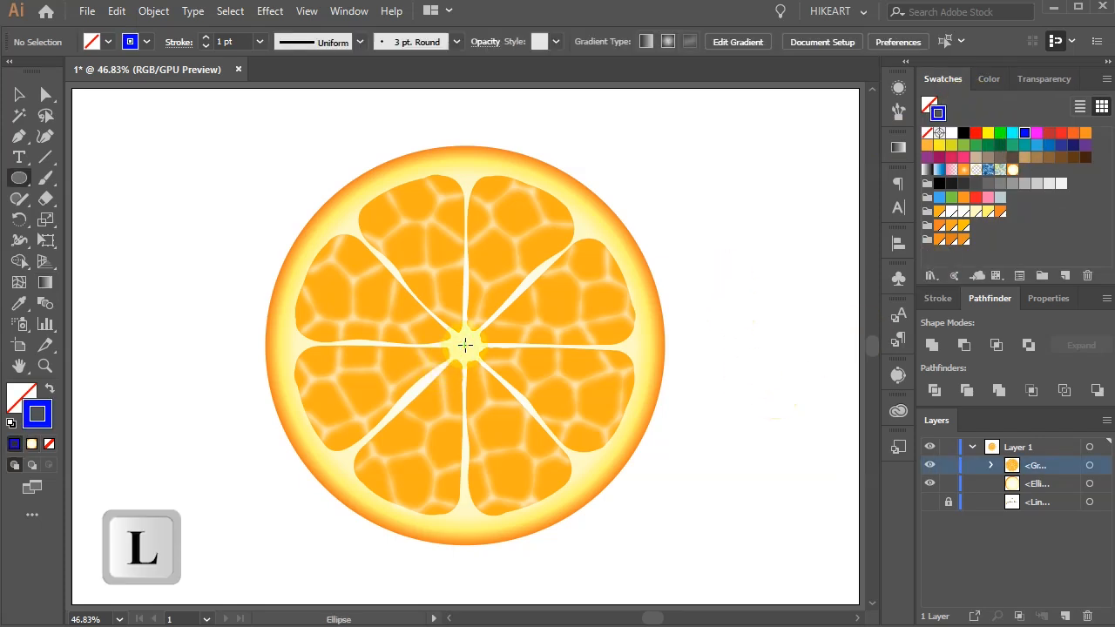
{"action": "mouse_move", "coordinate": [465, 345]}
{"action": "left_mouse_down"}
{"action": "mouse_move", "coordinate": [580, 485]}
{"action": "mouse_move", "coordinate": [600, 534]}
{"action": "left_mouse_up"}
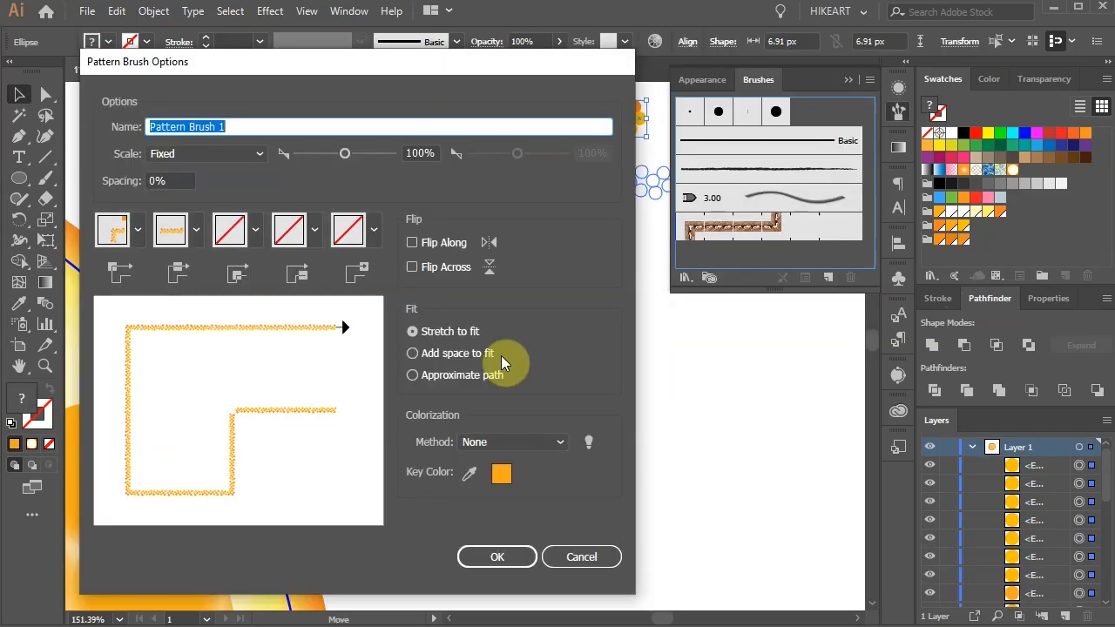
{"action": "key", "text": "Return"}
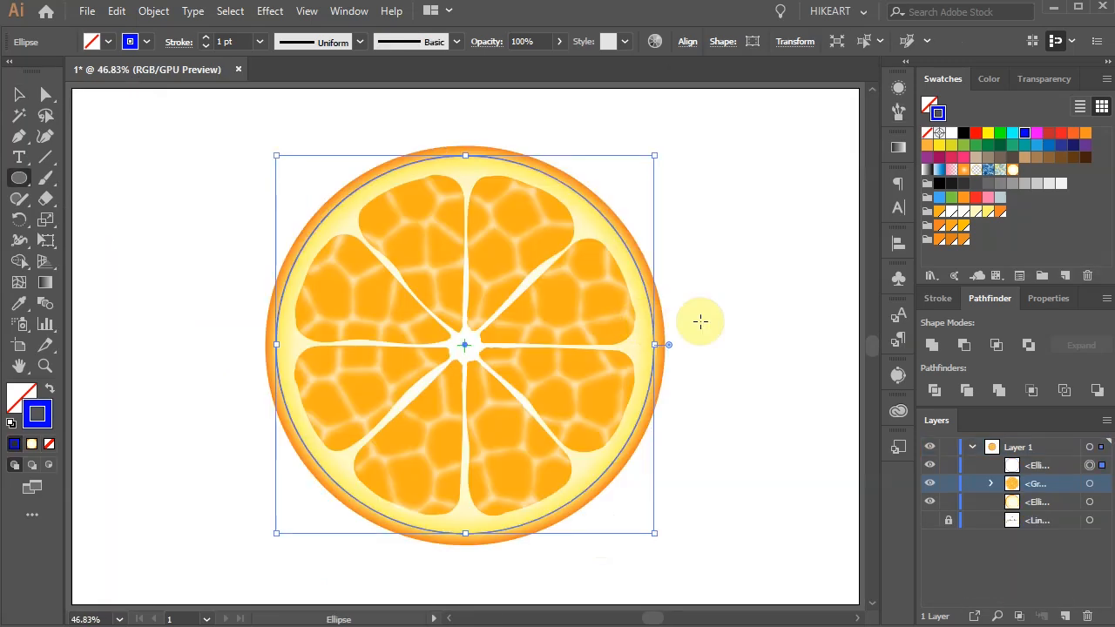
{"action": "left_click_drag", "start_coordinate": [702, 321], "coordinate": [490, 343]}
Step: Draw a circle about 16 px wide in the empty area beside the rind and fill it with orange R=245 G=130 B=32, without stroke
{"action": "key", "text": "z"}
{"action": "left_click_drag", "start_coordinate": [367, 220], "coordinate": [617, 333]}
{"action": "key", "text": "l"}
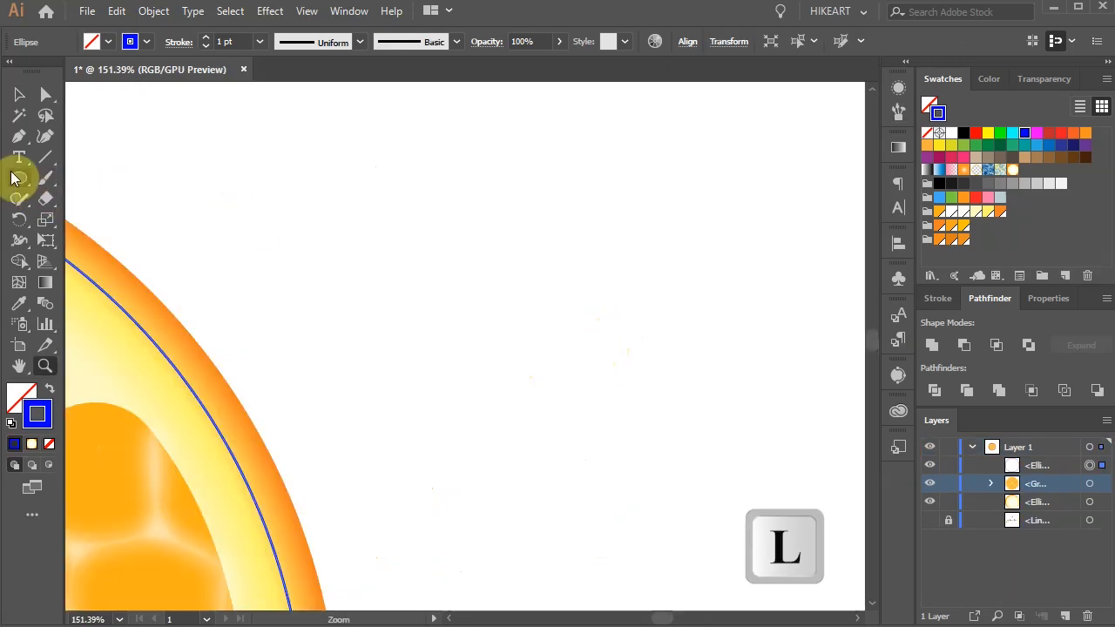
{"action": "left_click_drag", "start_coordinate": [411, 193], "coordinate": [439, 223]}
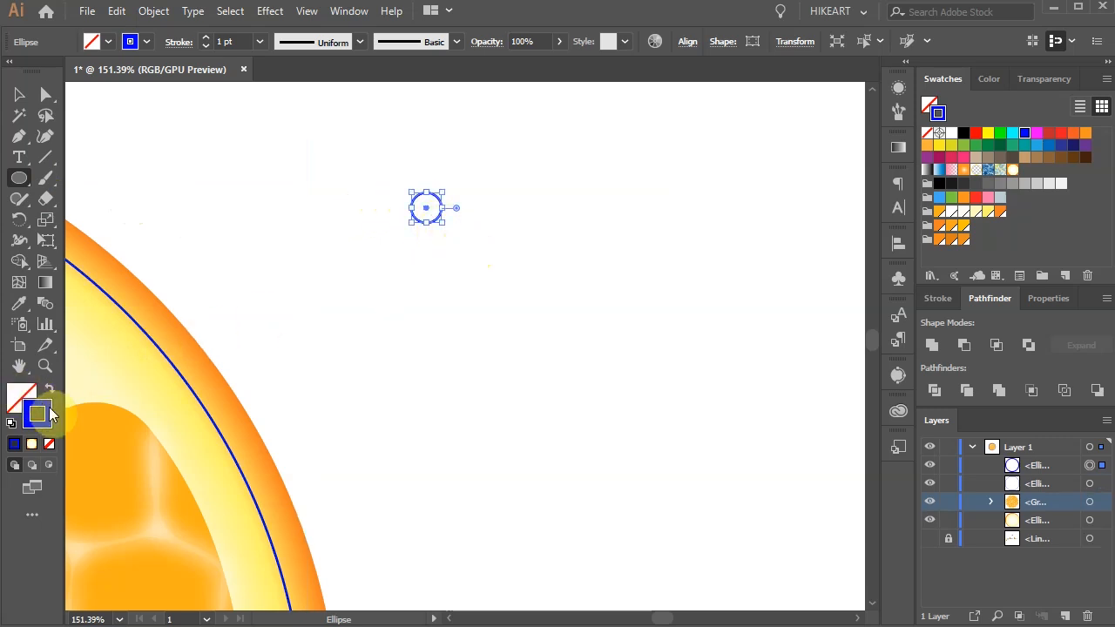
{"action": "key", "text": "shift+x"}
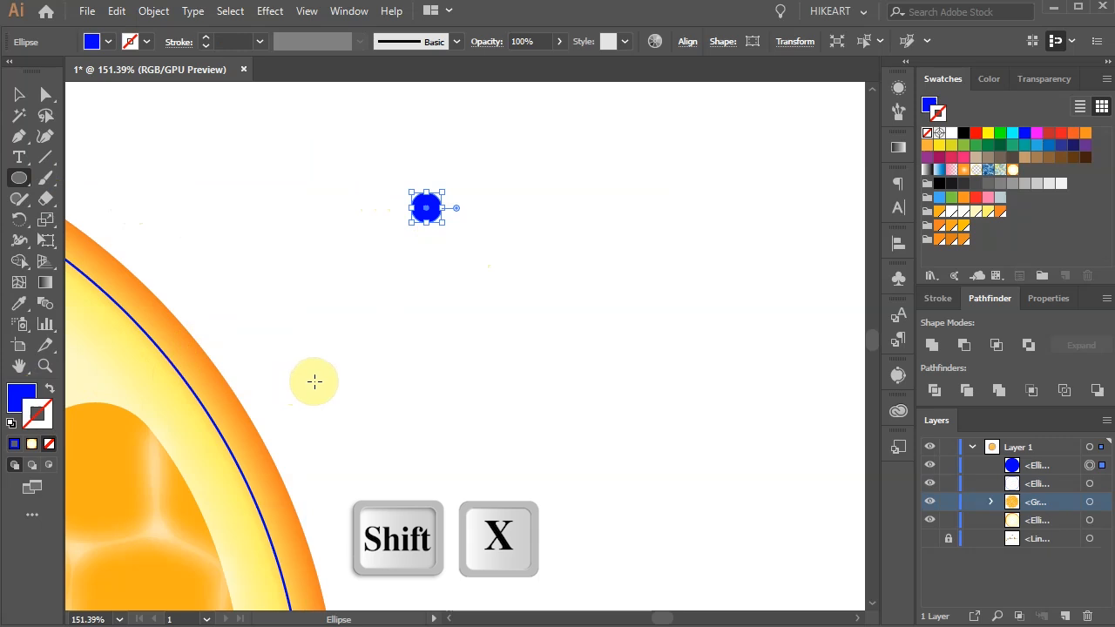
{"action": "key", "text": "x"}
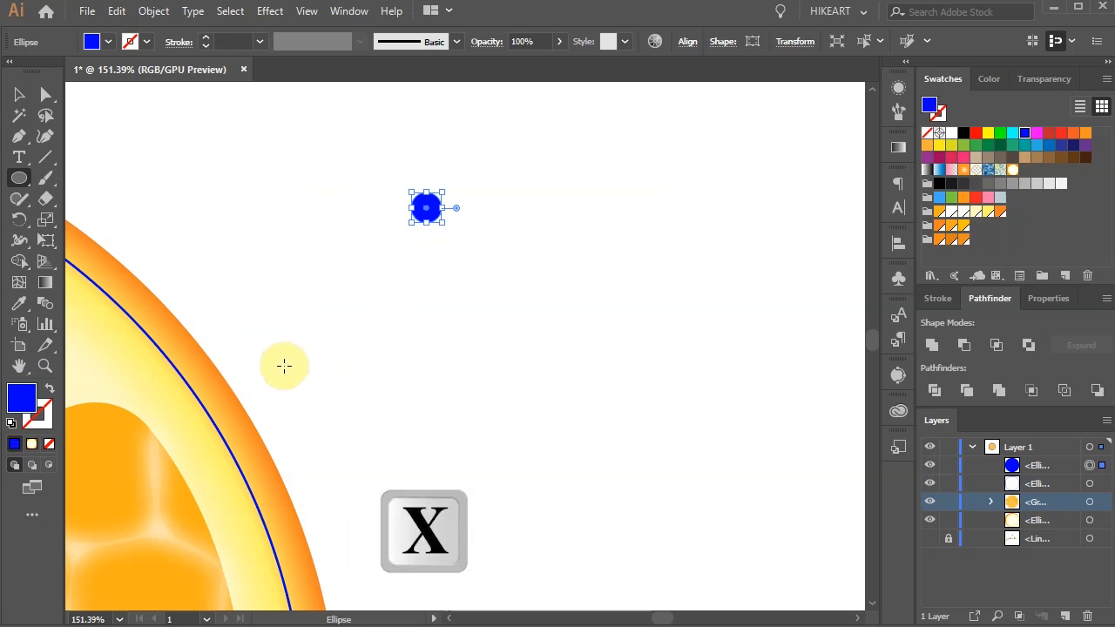
{"action": "left_click", "coordinate": [941, 228]}
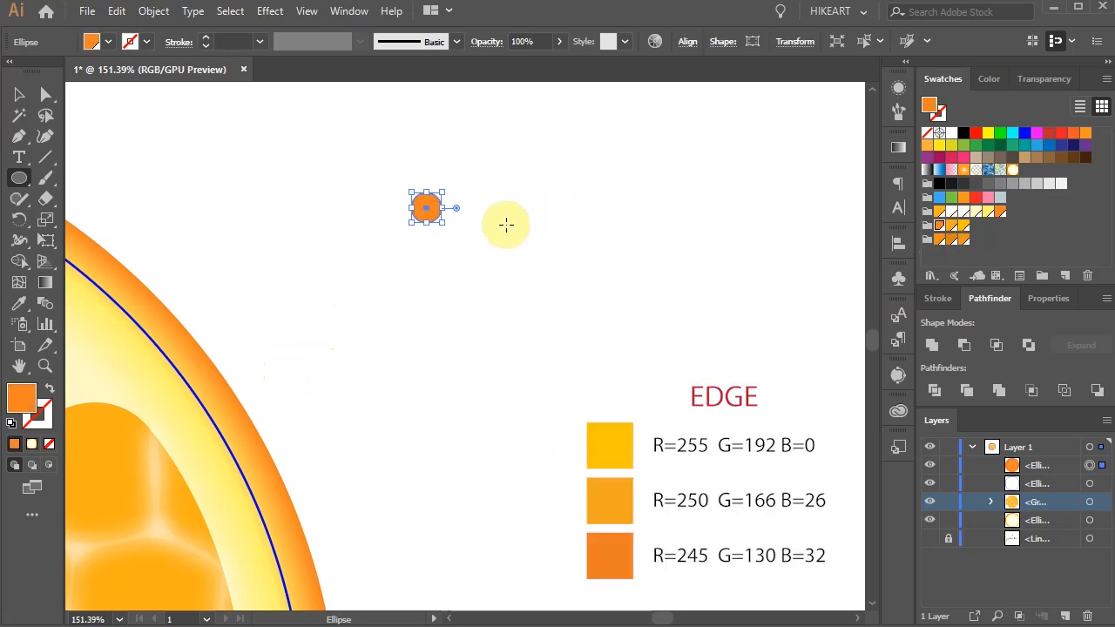
Step: Copy the small orange circle twice in a row and recolour the copies R=250 G=166 B=26 and R=255 G=192 B=0
{"action": "key", "text": "v"}
{"action": "key", "text": "alt"}
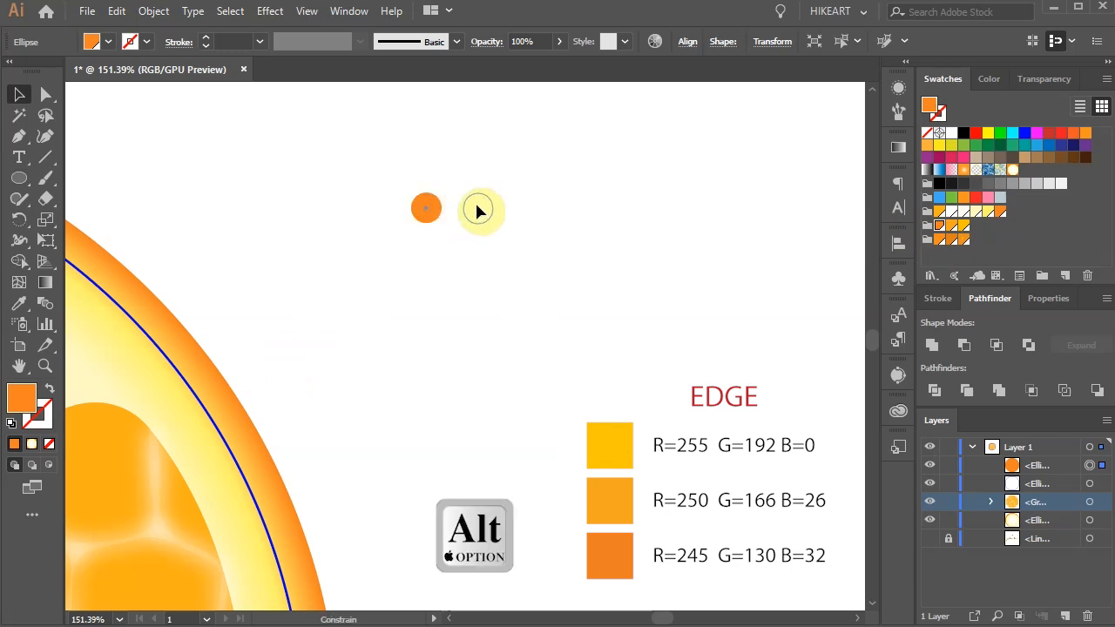
{"action": "left_click_drag", "start_coordinate": [477, 210], "coordinate": [479, 211]}
{"action": "key", "text": "ctrl+d"}
{"action": "left_click", "coordinate": [478, 209]}
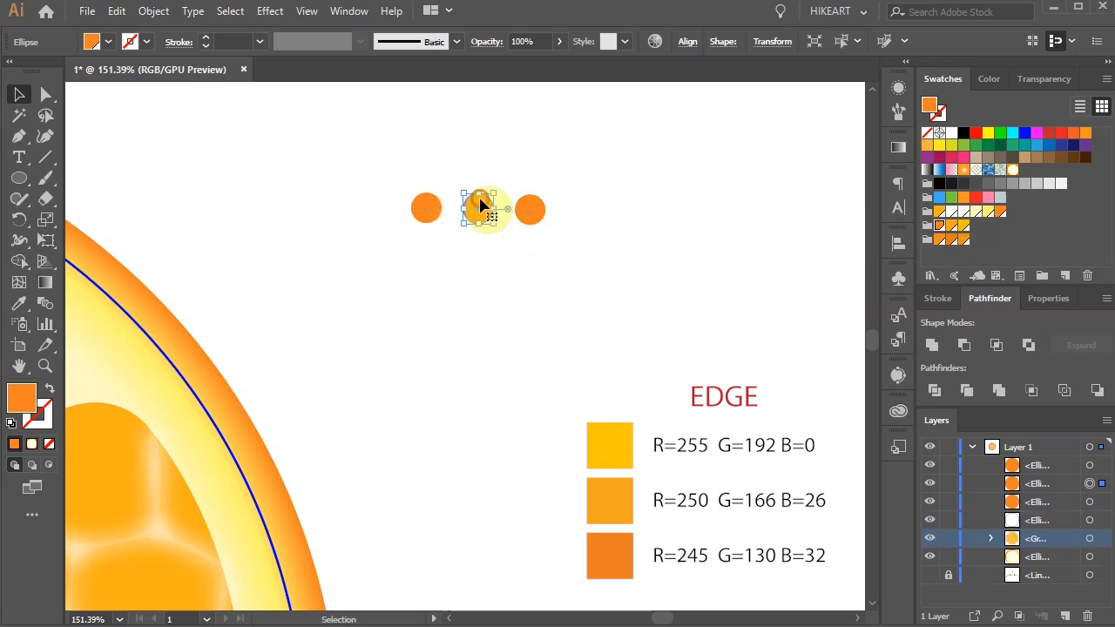
{"action": "left_click", "coordinate": [951, 226]}
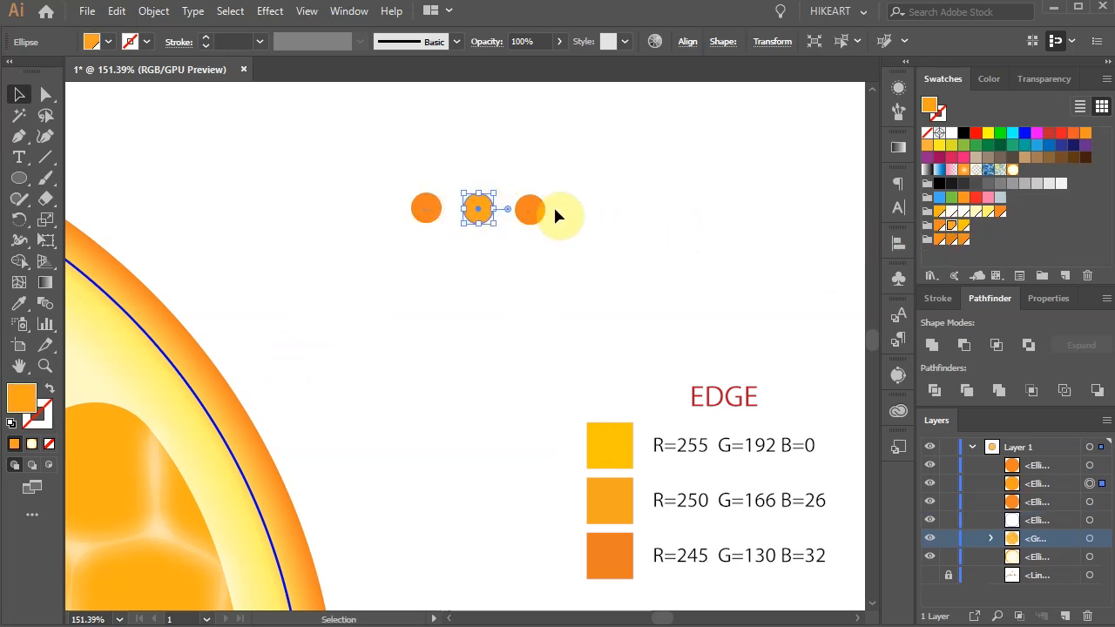
{"action": "left_click", "coordinate": [529, 209]}
{"action": "left_click", "coordinate": [963, 225]}
{"action": "left_click", "coordinate": [753, 249]}
Step: Duplicate the three coloured circles repeatedly to build a loose horizontal band of mixed orange and yellow dots
{"action": "left_click_drag", "start_coordinate": [478, 209], "coordinate": [591, 217]}
{"action": "left_click_drag", "start_coordinate": [510, 229], "coordinate": [465, 230]}
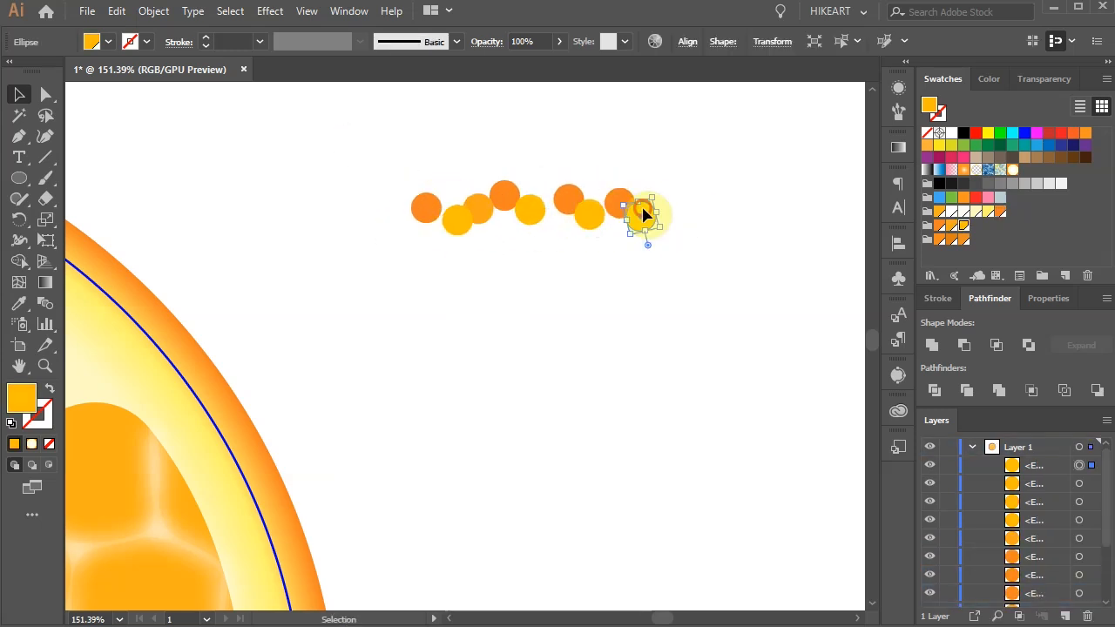
{"action": "left_click_drag", "start_coordinate": [646, 213], "coordinate": [694, 215]}
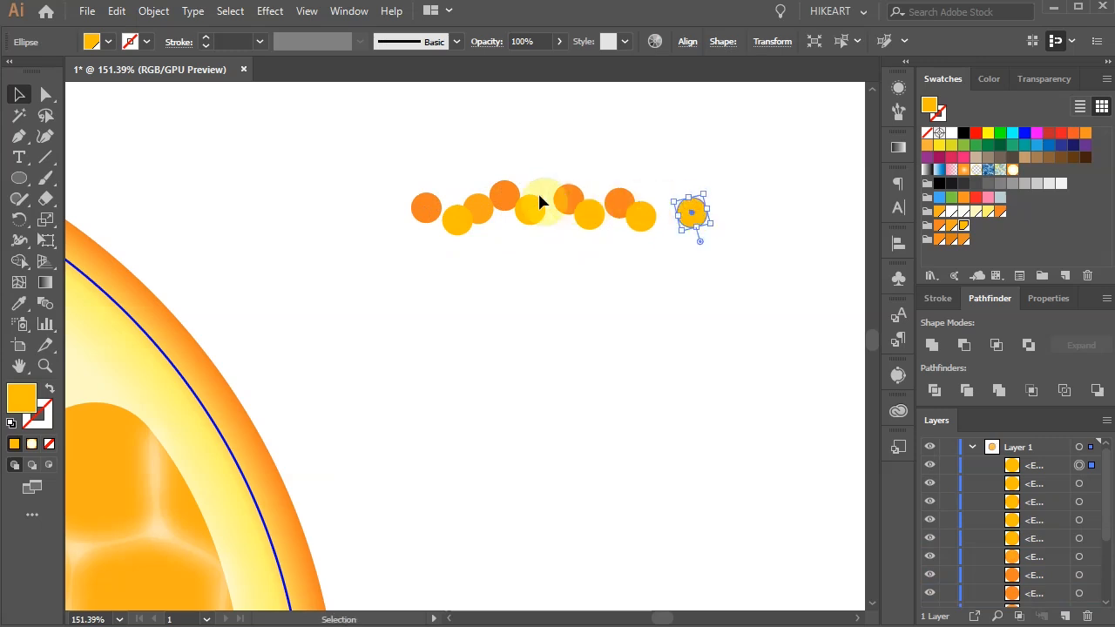
{"action": "left_click_drag", "start_coordinate": [485, 214], "coordinate": [492, 188]}
{"action": "left_click", "coordinate": [505, 187]}
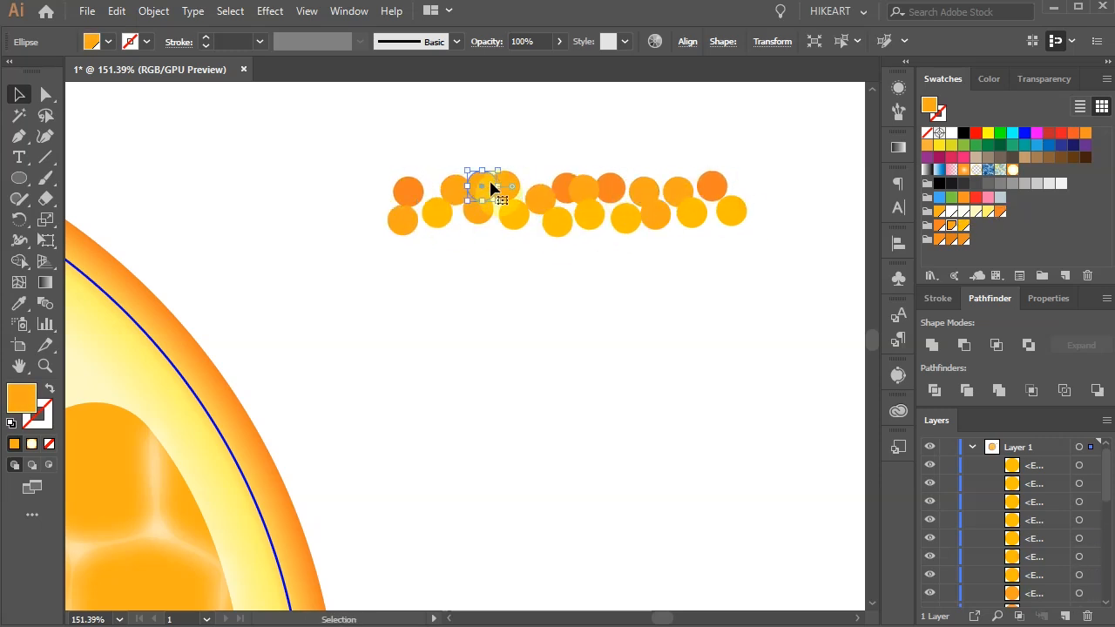
Step: Reposition individual dots in the band to form an irregular, closely packed strip with darker oranges above and yellows below
{"action": "left_click_drag", "start_coordinate": [647, 194], "coordinate": [643, 186]}
{"action": "left_click_drag", "start_coordinate": [612, 190], "coordinate": [599, 182]}
{"action": "left_click_drag", "start_coordinate": [506, 226], "coordinate": [493, 234]}
{"action": "left_click_drag", "start_coordinate": [555, 225], "coordinate": [543, 232]}
{"action": "left_click_drag", "start_coordinate": [681, 195], "coordinate": [675, 205]}
{"action": "left_click_drag", "start_coordinate": [405, 222], "coordinate": [394, 234]}
{"action": "mouse_move", "coordinate": [581, 185]}
{"action": "left_mouse_down"}
{"action": "mouse_move", "coordinate": [563, 211]}
{"action": "mouse_move", "coordinate": [595, 188]}
{"action": "left_mouse_up"}
{"action": "left_click_drag", "start_coordinate": [608, 191], "coordinate": [566, 209]}
{"action": "mouse_move", "coordinate": [643, 190]}
{"action": "left_mouse_down"}
{"action": "mouse_move", "coordinate": [625, 193]}
{"action": "mouse_move", "coordinate": [659, 206]}
{"action": "left_mouse_up"}
{"action": "left_click", "coordinate": [639, 276]}
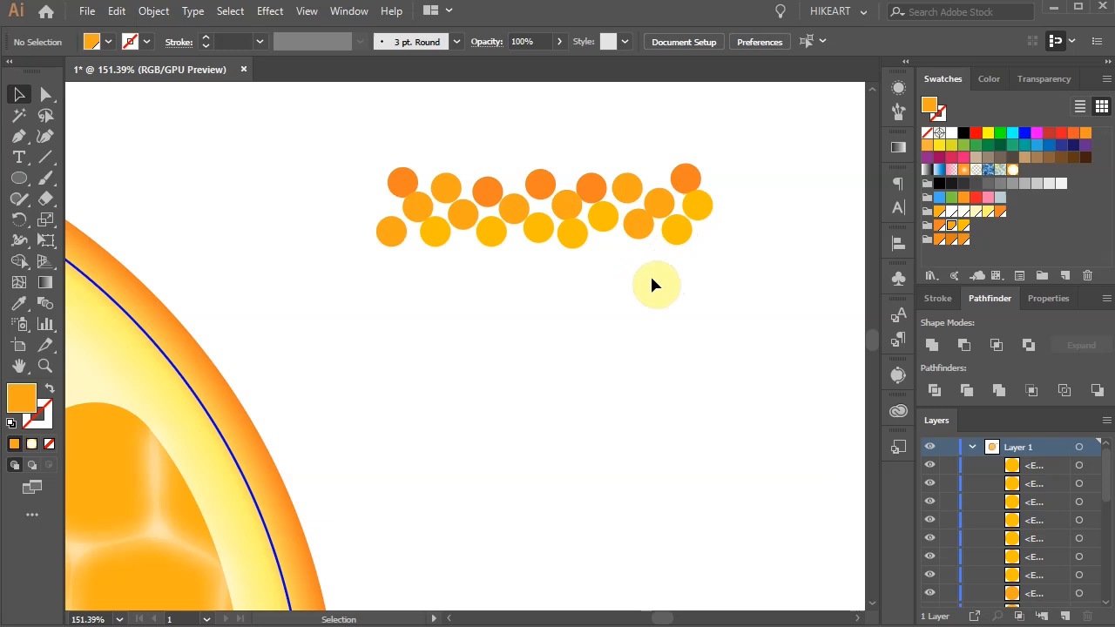
Step: Scale the dotted strip down proportionally to dots about 7 px wide and define it as a new pattern brush with default options
{"action": "left_click_drag", "start_coordinate": [351, 137], "coordinate": [739, 287]}
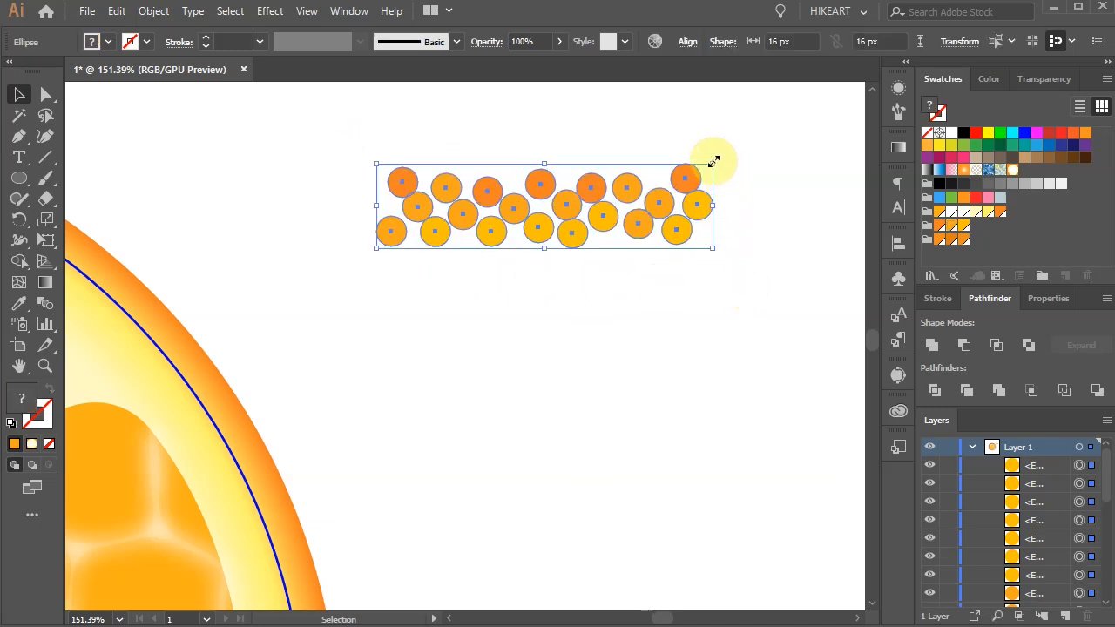
{"action": "left_click_drag", "start_coordinate": [713, 161], "coordinate": [523, 211]}
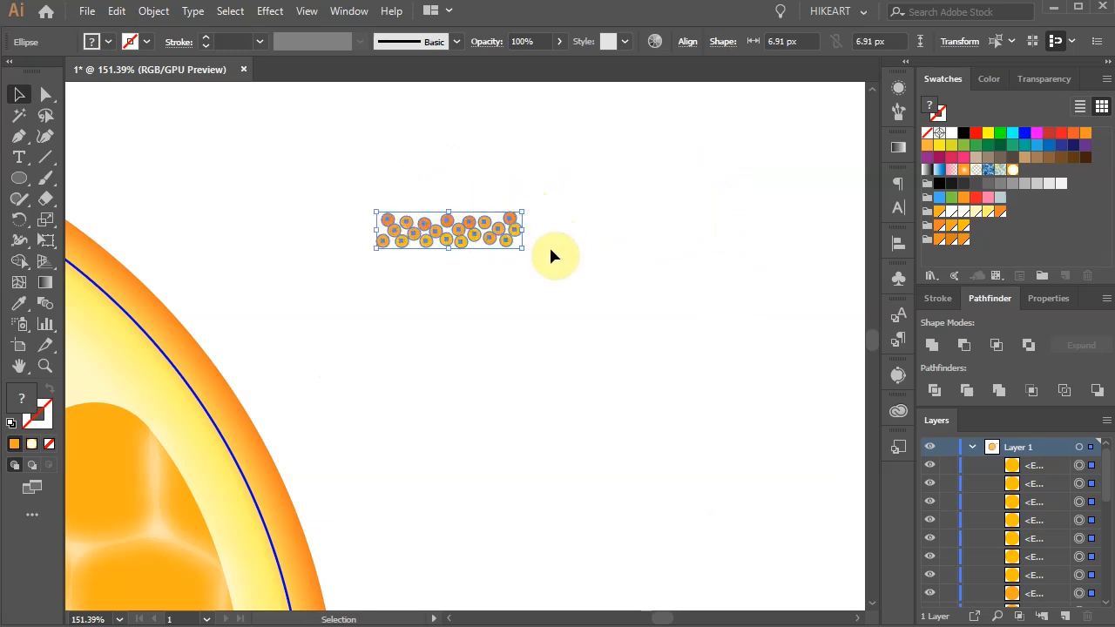
{"action": "left_click", "coordinate": [902, 110]}
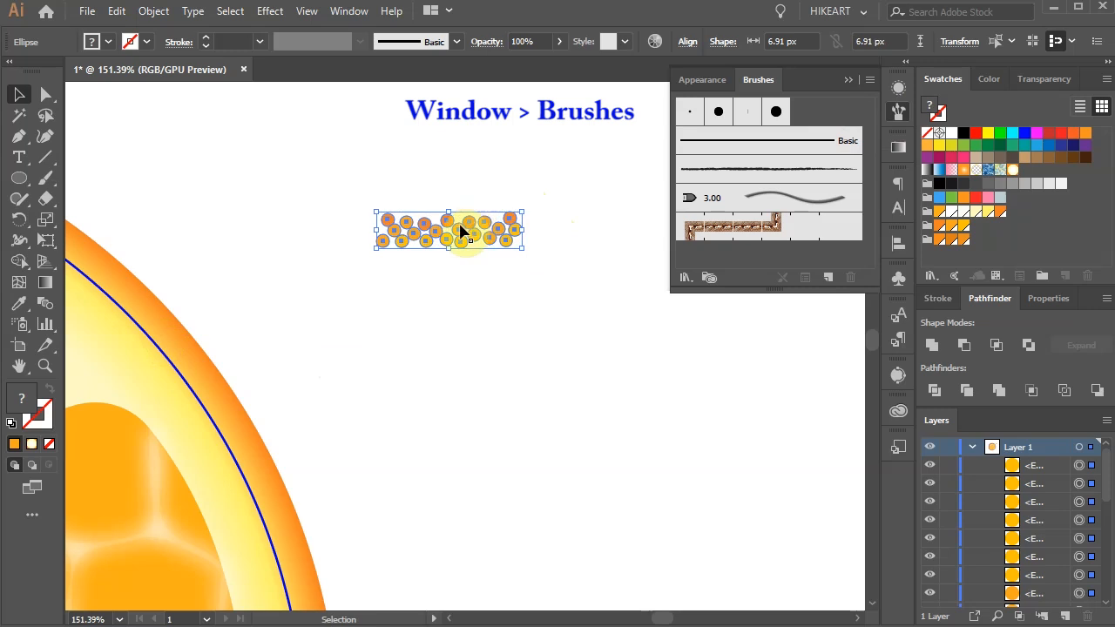
{"action": "mouse_move", "coordinate": [460, 231]}
{"action": "left_mouse_down"}
{"action": "mouse_move", "coordinate": [584, 117]}
{"action": "mouse_move", "coordinate": [707, 212]}
{"action": "mouse_move", "coordinate": [766, 232]}
{"action": "left_mouse_up"}
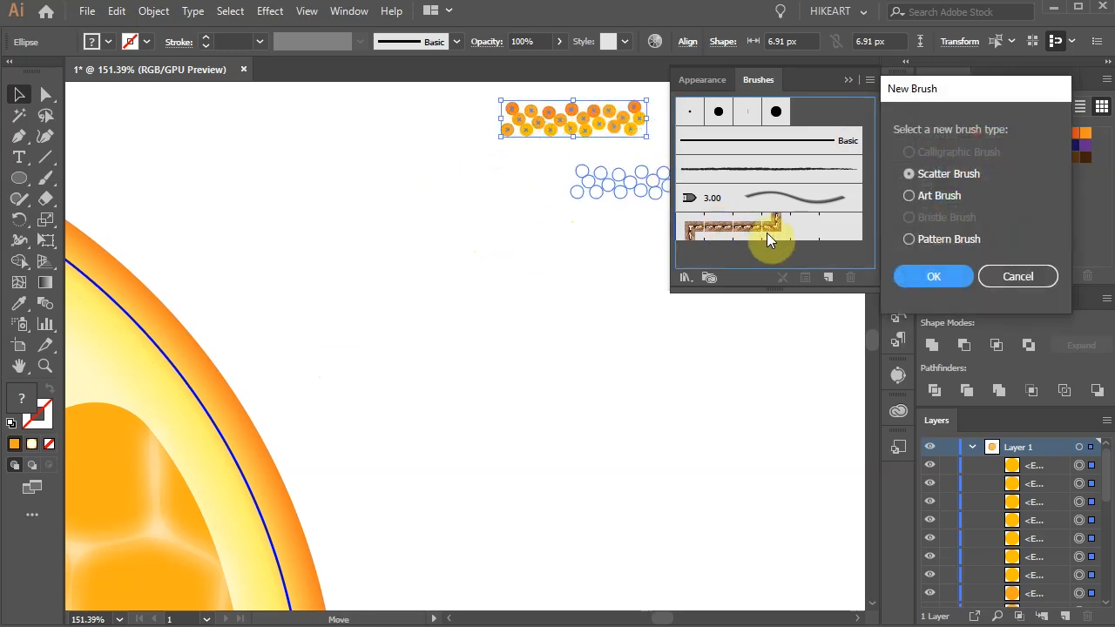
{"action": "left_click", "coordinate": [908, 238]}
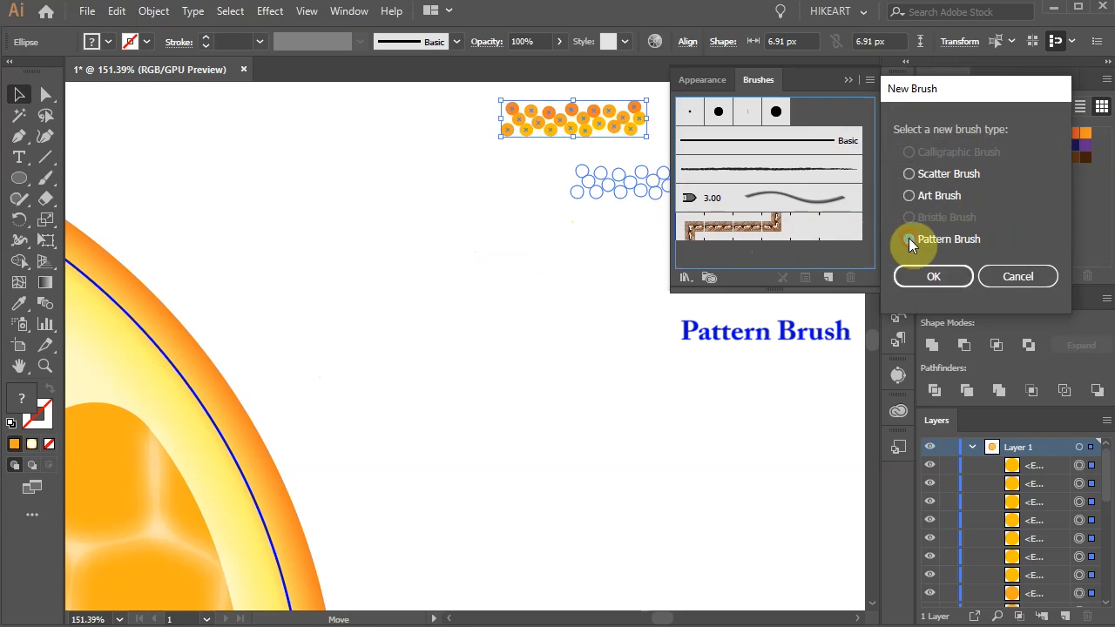
{"action": "left_click", "coordinate": [954, 279]}
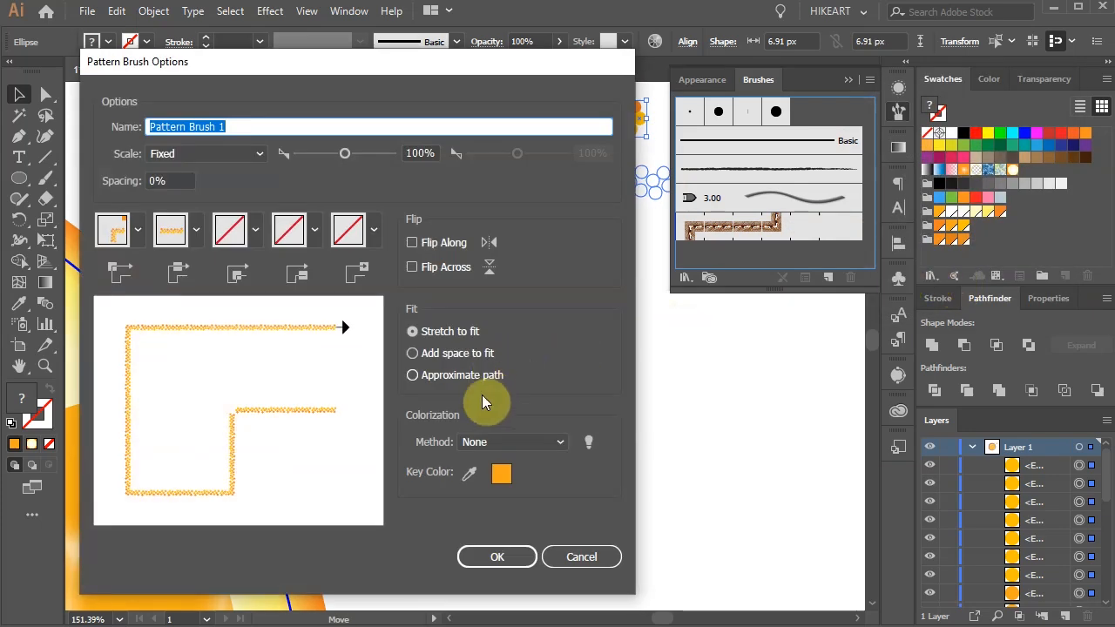
{"action": "left_click", "coordinate": [497, 557]}
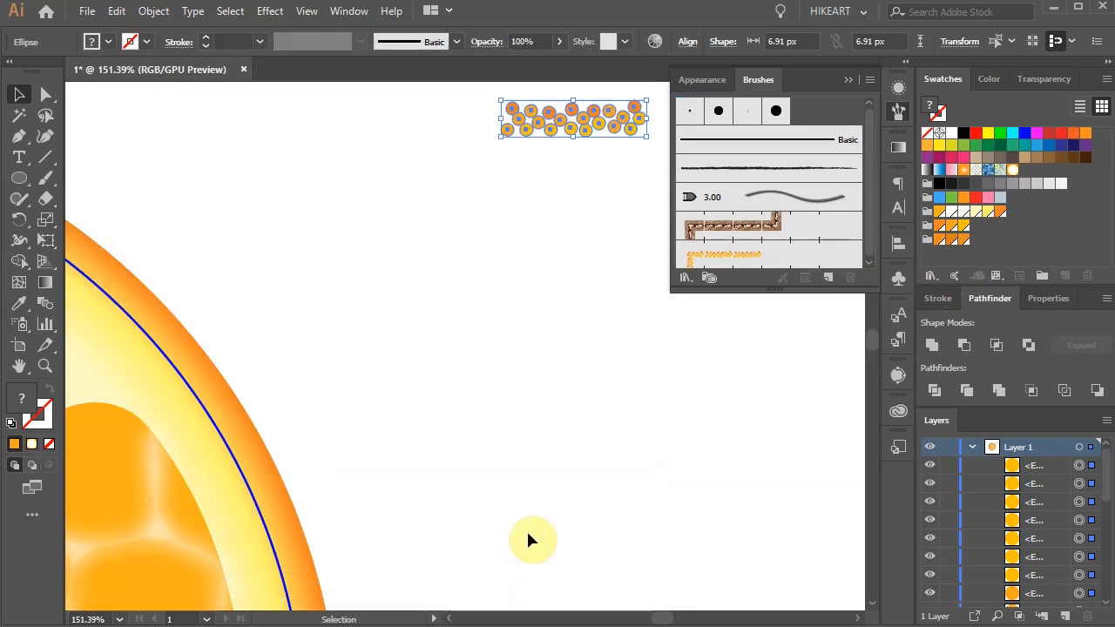
Step: Apply the new dotted pattern brush to the blue circle outline inside the rind
{"action": "left_click", "coordinate": [532, 522]}
{"action": "left_click", "coordinate": [207, 421]}
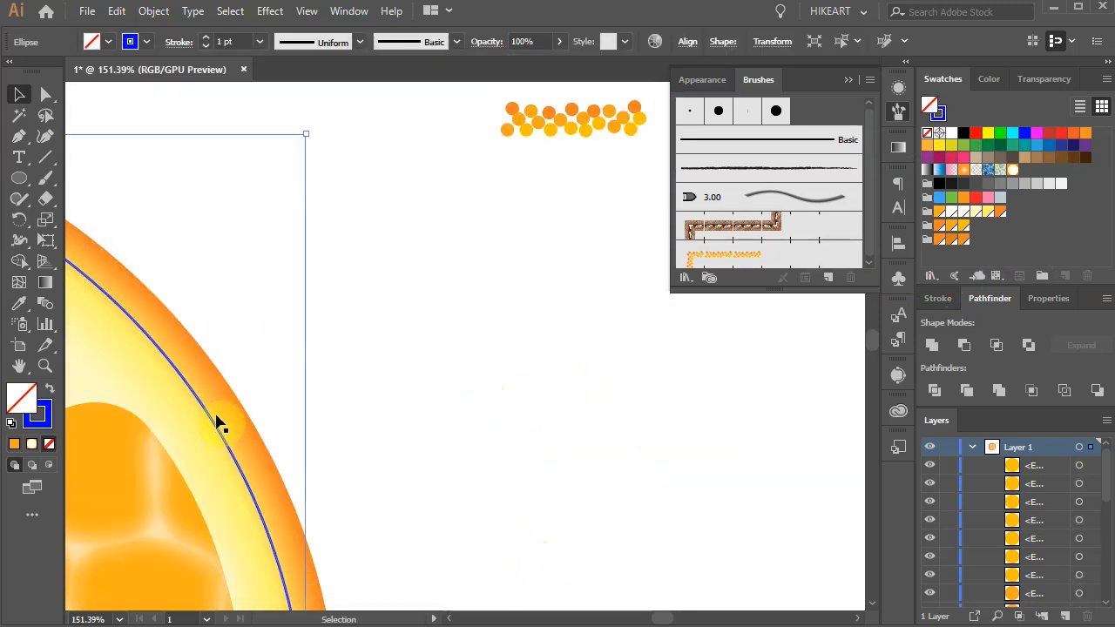
{"action": "left_click", "coordinate": [746, 256]}
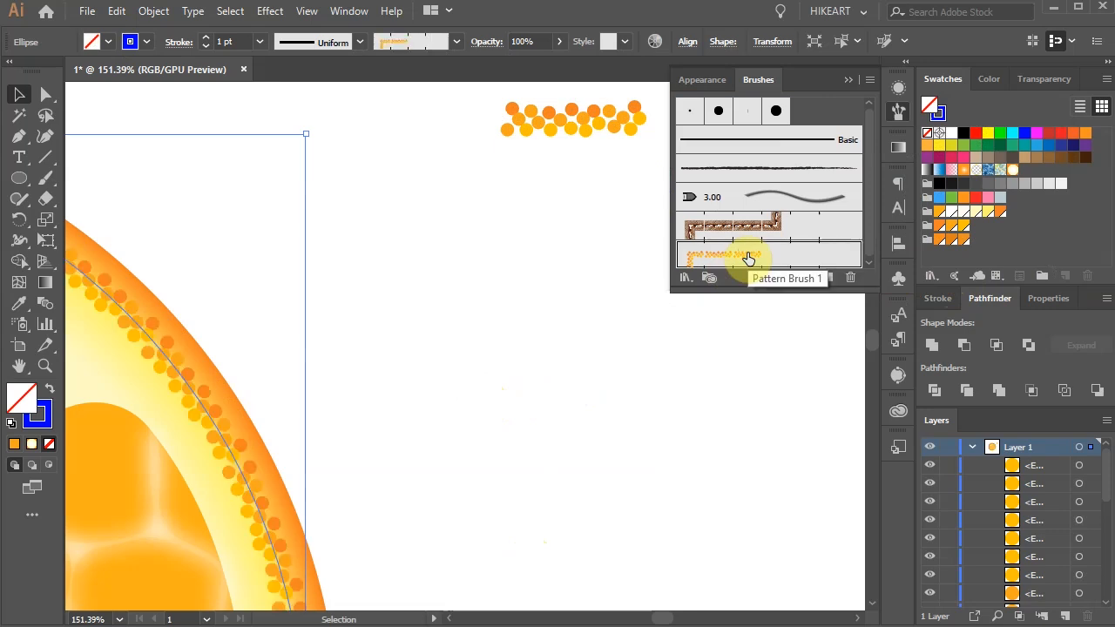
Step: Set the opacity of the dotted rind outline to 15%
{"action": "left_click_drag", "start_coordinate": [259, 458], "coordinate": [429, 360]}
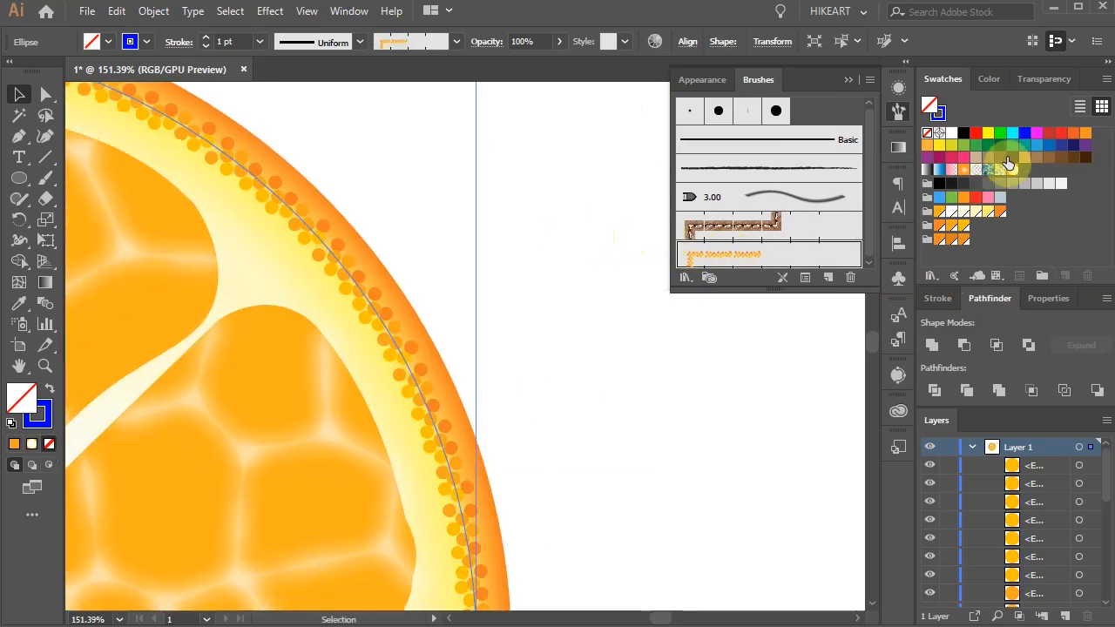
{"action": "left_click", "coordinate": [1048, 79]}
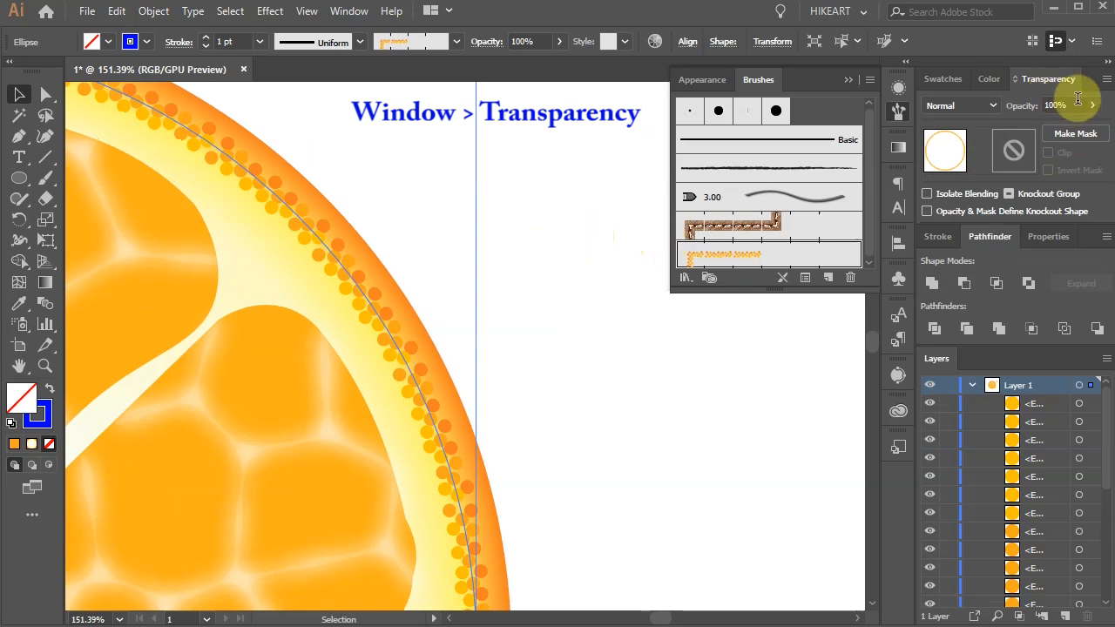
{"action": "left_click_drag", "start_coordinate": [1077, 102], "coordinate": [1027, 111]}
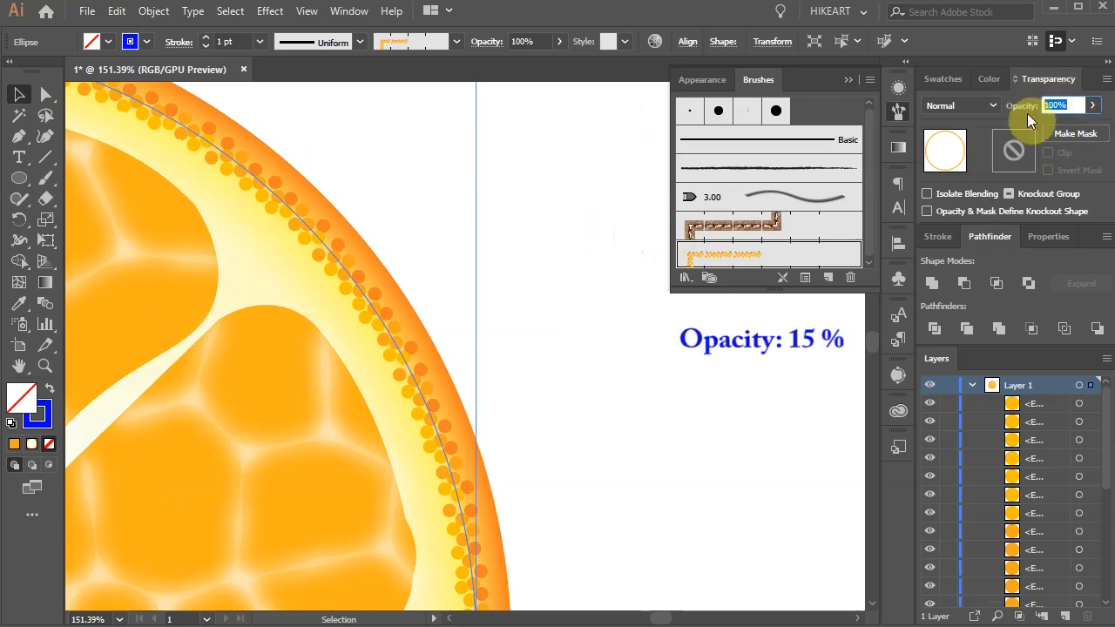
{"action": "type", "text": "15"}
{"action": "key", "text": "Return"}
{"action": "left_click", "coordinate": [594, 441]}
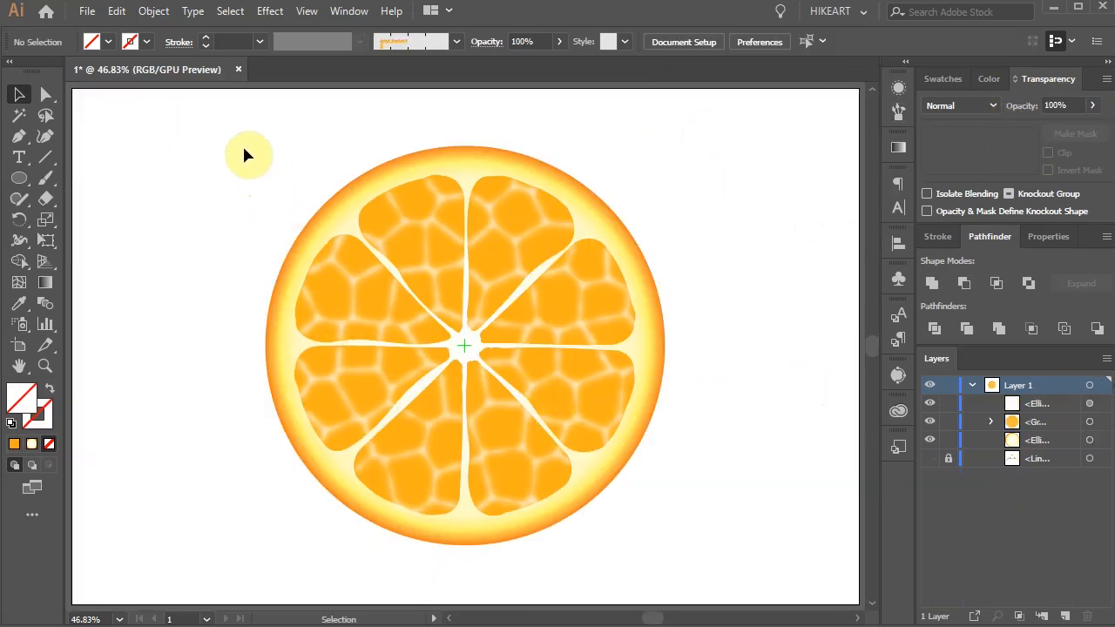
{"action": "left_click_drag", "start_coordinate": [244, 154], "coordinate": [734, 560]}
{"action": "left_click_drag", "start_coordinate": [659, 383], "coordinate": [484, 383]}
{"action": "left_click", "coordinate": [590, 402]}
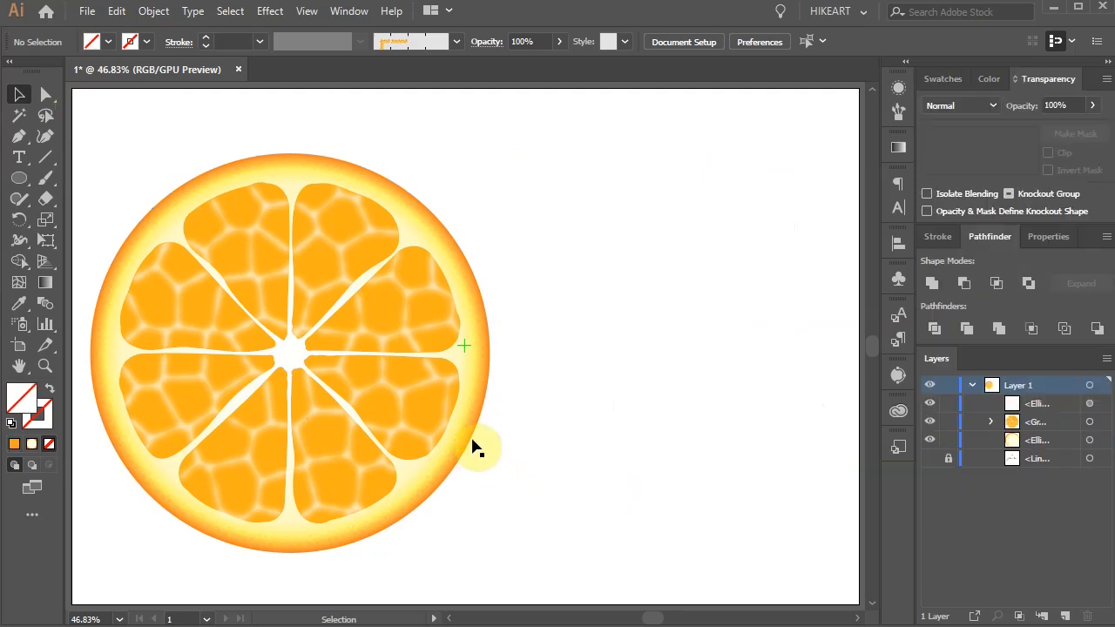
Step: Copy the gradient rind circle into the empty area beside the slice and fill the copy with R=245 G=130 B=32
{"action": "left_click_drag", "start_coordinate": [472, 446], "coordinate": [837, 446]}
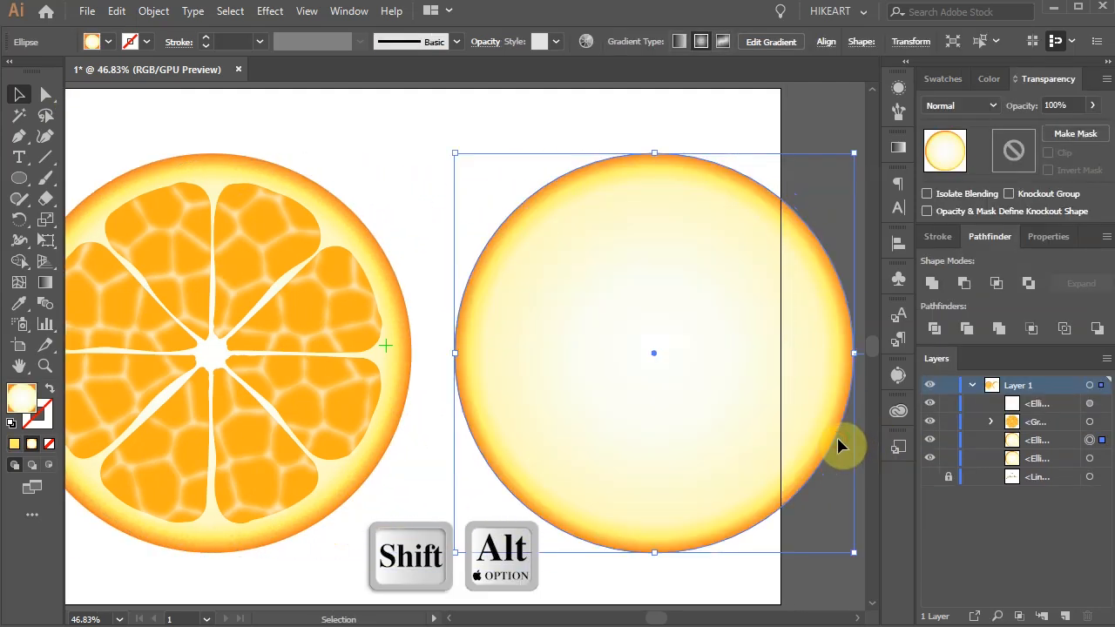
{"action": "left_click", "coordinate": [946, 80]}
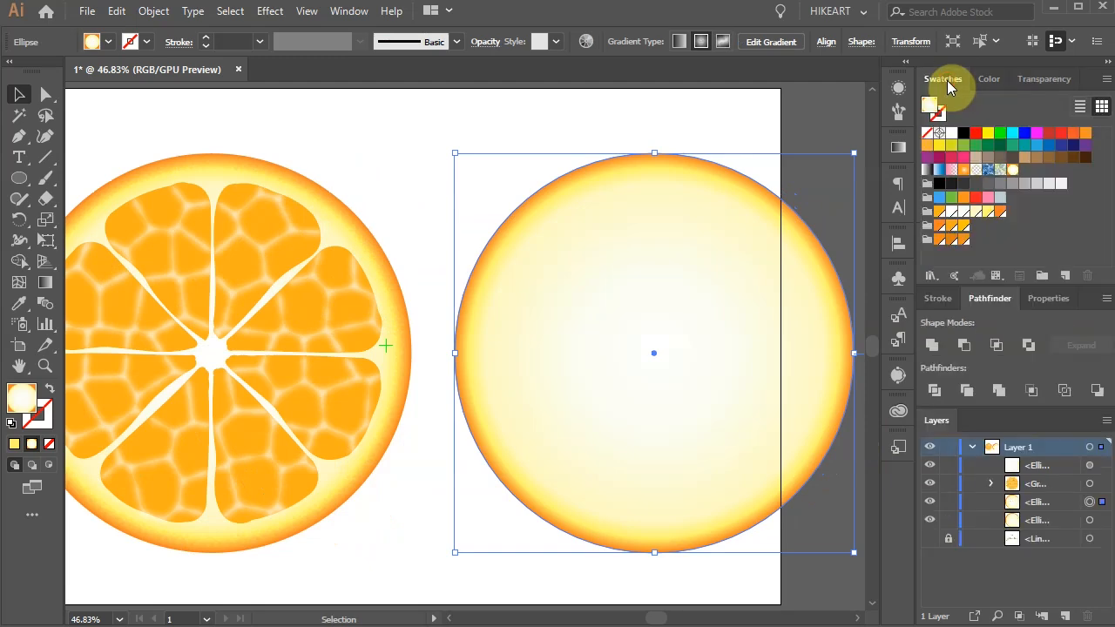
{"action": "left_click", "coordinate": [1000, 213]}
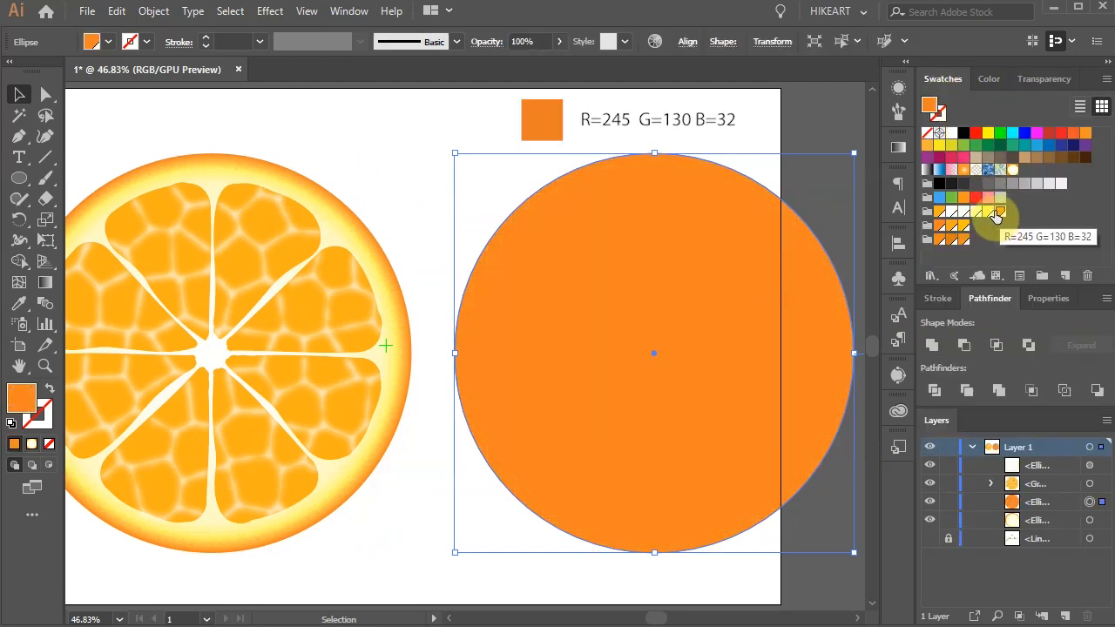
Step: Delete the left anchor point of the orange circle and join its open ends to form a closed right half
{"action": "key", "text": "a"}
{"action": "left_click_drag", "start_coordinate": [427, 331], "coordinate": [496, 378]}
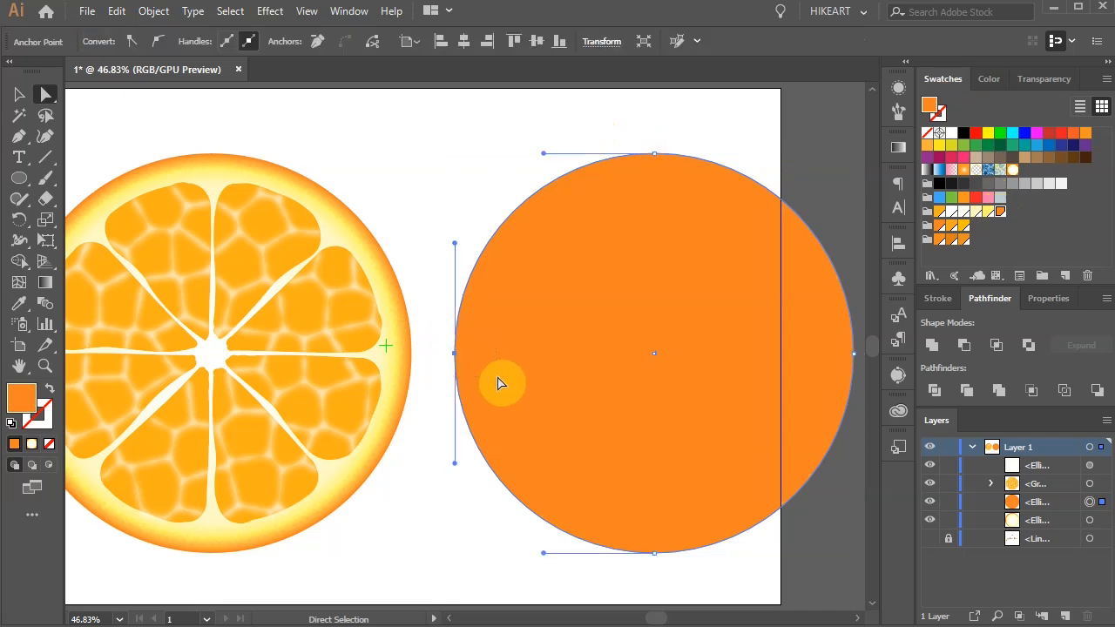
{"action": "key", "text": "Delete"}
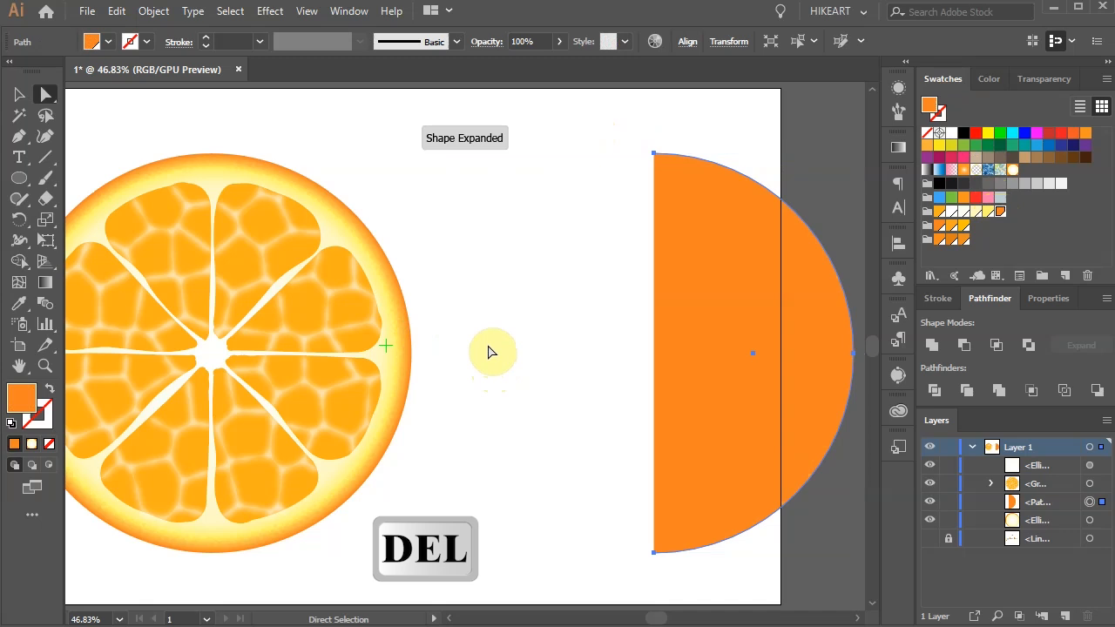
{"action": "left_click_drag", "start_coordinate": [620, 118], "coordinate": [690, 572]}
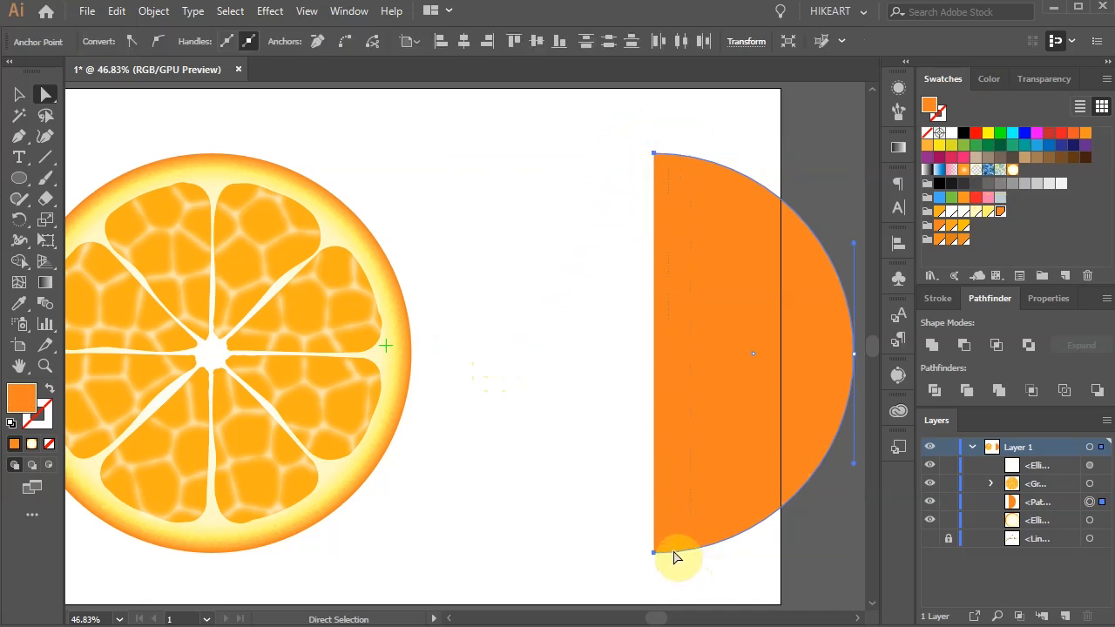
{"action": "key", "text": "ctrl+j"}
Step: Move the orange half circle close beside the orange slice
{"action": "key", "text": "v"}
{"action": "left_click_drag", "start_coordinate": [739, 394], "coordinate": [510, 378]}
{"action": "left_click", "coordinate": [674, 468]}
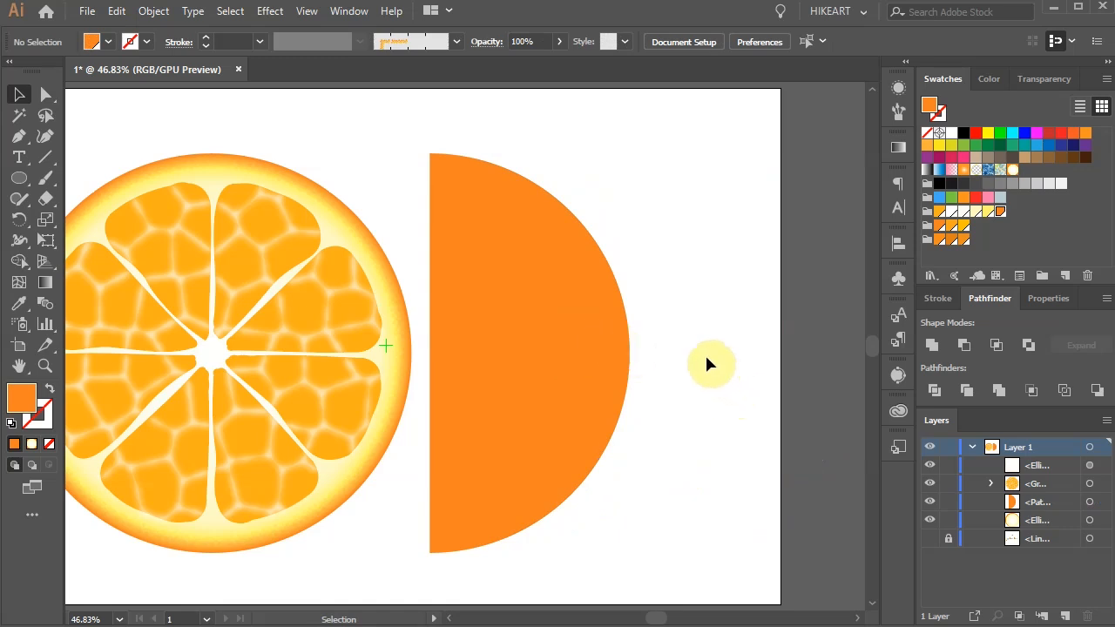
Step: Draw a small orange square in the empty area to the right of the half circle
{"action": "key", "text": "m"}
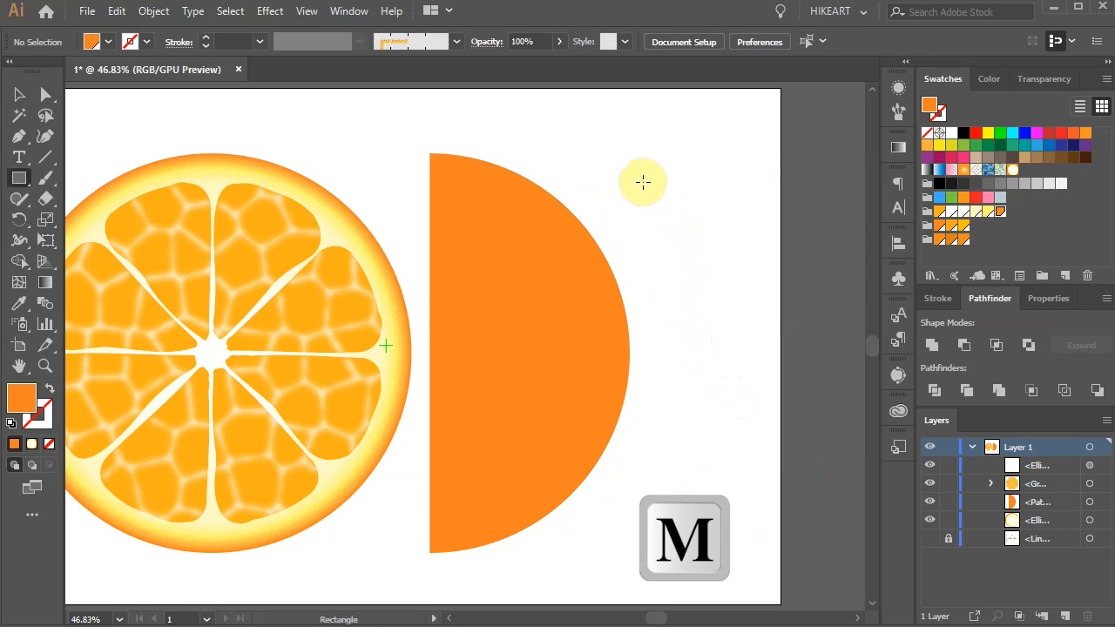
{"action": "left_click_drag", "start_coordinate": [647, 186], "coordinate": [693, 258]}
Step: Draw a small upright oval beside the square and add two evenly spaced copies in a row
{"action": "key", "text": "z"}
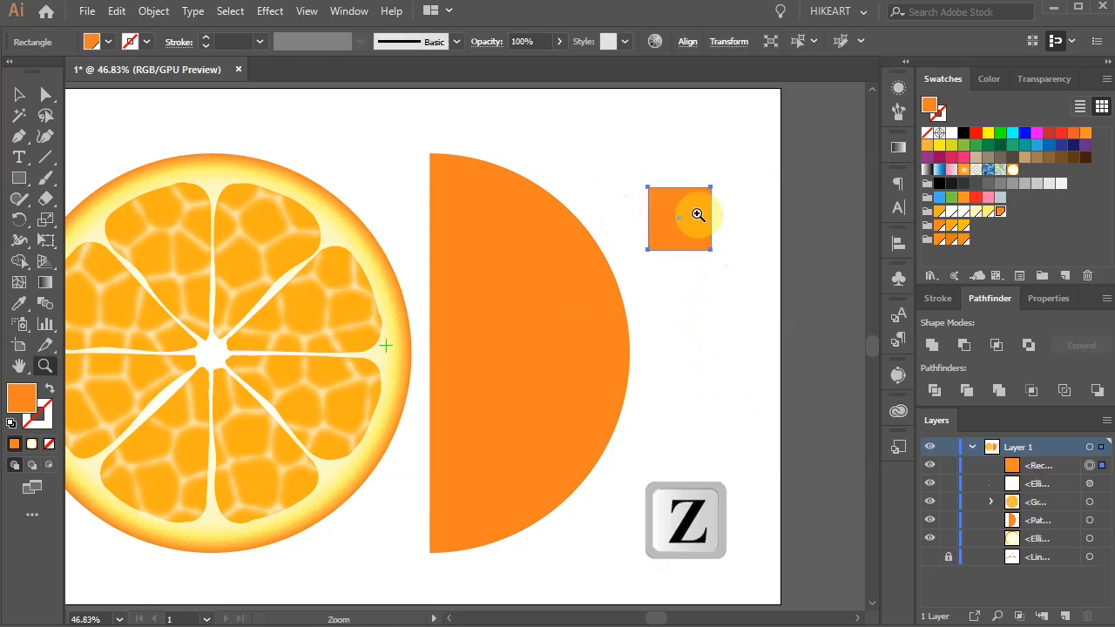
{"action": "left_click_drag", "start_coordinate": [616, 178], "coordinate": [754, 274]}
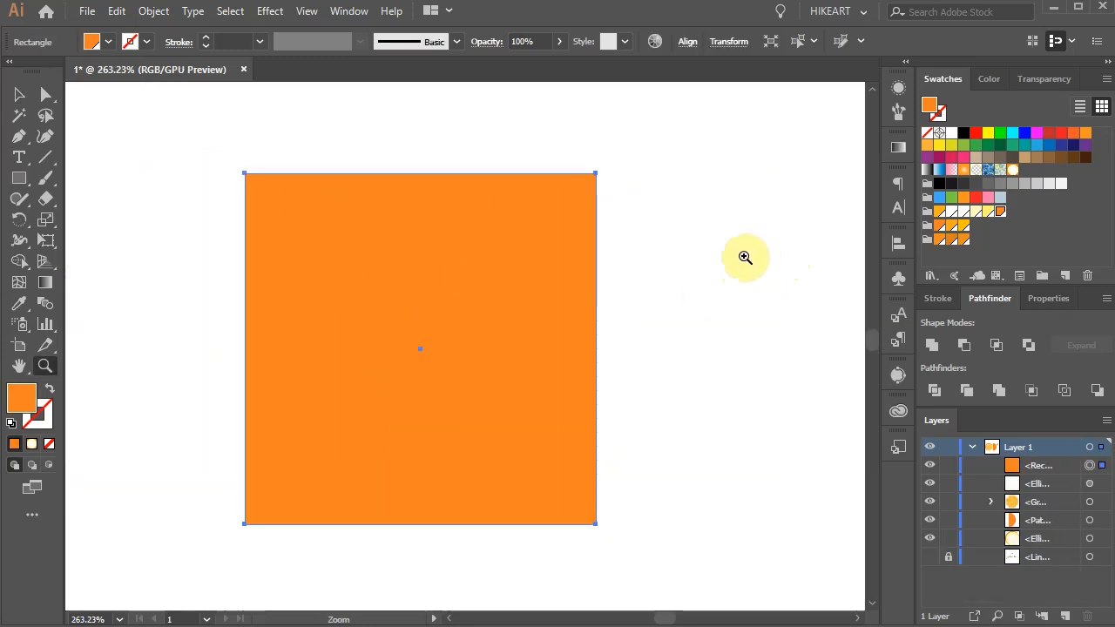
{"action": "key", "text": "l"}
{"action": "mouse_move", "coordinate": [645, 183]}
{"action": "left_mouse_down"}
{"action": "mouse_move", "coordinate": [665, 216]}
{"action": "mouse_move", "coordinate": [691, 196]}
{"action": "left_mouse_up"}
{"action": "key", "text": "ctrl+d"}
Step: Fill the three ovals from left to right with R=246 G=139 B=31, R=221 G=126 B=23 and R=234 G=142 B=33
{"action": "left_click", "coordinate": [657, 207]}
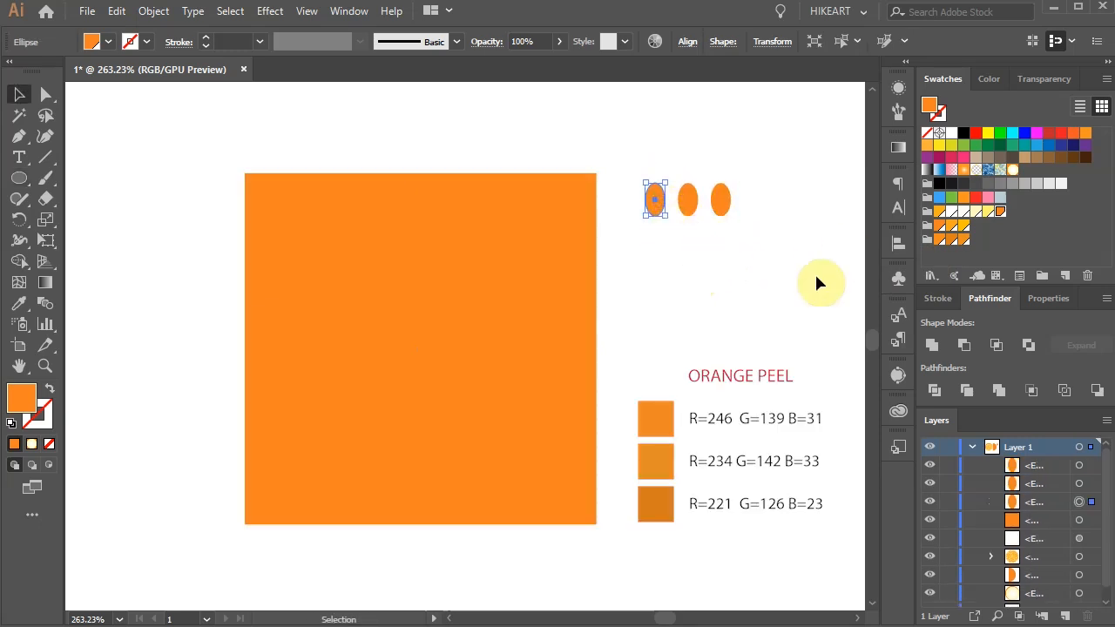
{"action": "left_click", "coordinate": [690, 196]}
{"action": "left_click", "coordinate": [950, 240]}
{"action": "left_click", "coordinate": [721, 200]}
{"action": "left_click", "coordinate": [963, 239]}
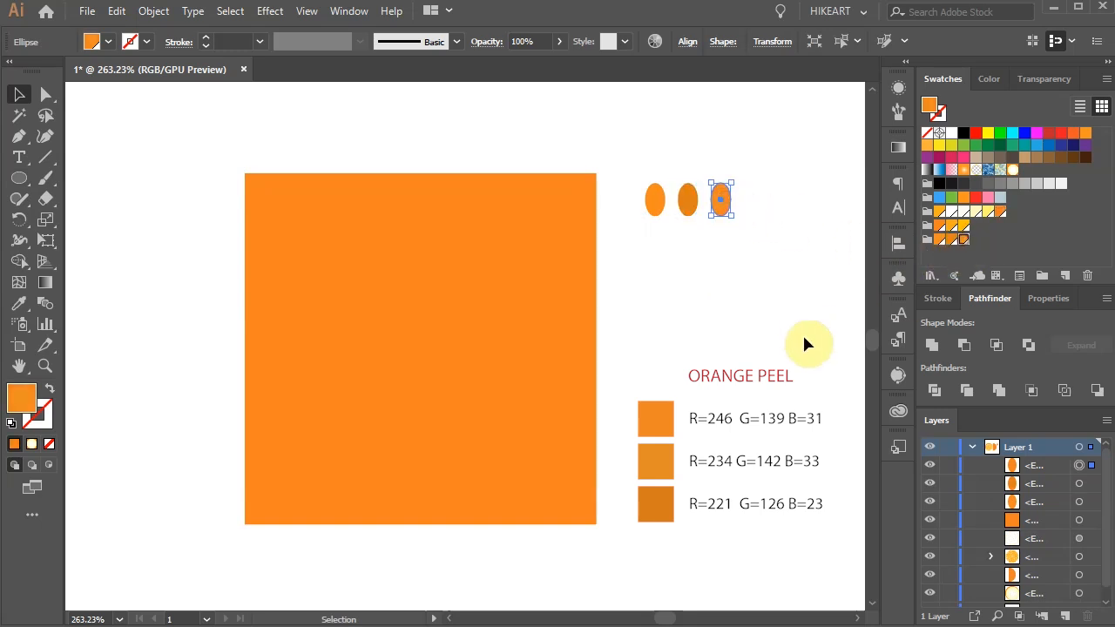
{"action": "left_click", "coordinate": [773, 339]}
Step: Move the R=246 G=139 B=31 oval onto the square and scatter copies of it irregularly across the surface
{"action": "left_click_drag", "start_coordinate": [652, 209], "coordinate": [398, 212]}
{"action": "left_click_drag", "start_coordinate": [270, 201], "coordinate": [379, 208]}
{"action": "left_click_drag", "start_coordinate": [379, 209], "coordinate": [460, 270], "text": "alt"}
{"action": "left_click_drag", "start_coordinate": [461, 270], "coordinate": [519, 210], "text": "alt"}
{"action": "left_click_drag", "start_coordinate": [519, 211], "coordinate": [322, 383], "text": "alt"}
{"action": "left_click_drag", "start_coordinate": [321, 383], "coordinate": [314, 468], "text": "alt"}
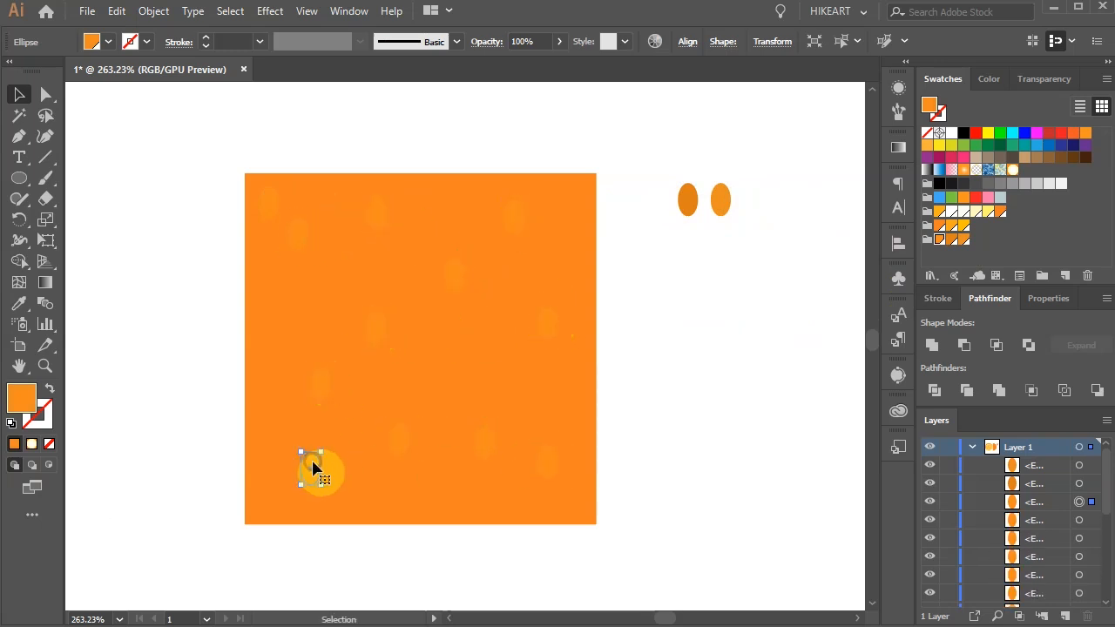
Step: Move the dark R=221 G=126 B=23 oval onto the square and scatter copies of it between the lighter ones
{"action": "left_click", "coordinate": [709, 297]}
{"action": "left_click_drag", "start_coordinate": [689, 202], "coordinate": [503, 275]}
{"action": "left_click_drag", "start_coordinate": [276, 402], "coordinate": [346, 441], "text": "alt"}
{"action": "left_click_drag", "start_coordinate": [407, 286], "coordinate": [273, 253], "text": "alt"}
{"action": "left_click_drag", "start_coordinate": [272, 253], "coordinate": [515, 329], "text": "alt"}
{"action": "left_click_drag", "start_coordinate": [515, 329], "coordinate": [581, 493], "text": "alt"}
{"action": "left_click_drag", "start_coordinate": [581, 493], "coordinate": [427, 503], "text": "alt"}
{"action": "left_click_drag", "start_coordinate": [427, 503], "coordinate": [430, 408], "text": "alt"}
{"action": "left_click_drag", "start_coordinate": [430, 409], "coordinate": [336, 205], "text": "alt"}
Step: Scatter the R=234 G=142 B=33 oval and its copies over the square, filling remaining gaps with more dark ovals
{"action": "left_click_drag", "start_coordinate": [721, 201], "coordinate": [478, 202]}
{"action": "left_click_drag", "start_coordinate": [478, 202], "coordinate": [325, 322], "text": "alt"}
{"action": "left_click_drag", "start_coordinate": [578, 493], "coordinate": [584, 427], "text": "alt"}
{"action": "left_click_drag", "start_coordinate": [584, 427], "coordinate": [401, 196], "text": "alt"}
{"action": "left_click_drag", "start_coordinate": [400, 196], "coordinate": [257, 300], "text": "alt"}
{"action": "left_click_drag", "start_coordinate": [279, 315], "coordinate": [293, 329]}
{"action": "left_click_drag", "start_coordinate": [280, 498], "coordinate": [263, 505]}
{"action": "left_click_drag", "start_coordinate": [341, 503], "coordinate": [296, 497], "text": "alt"}
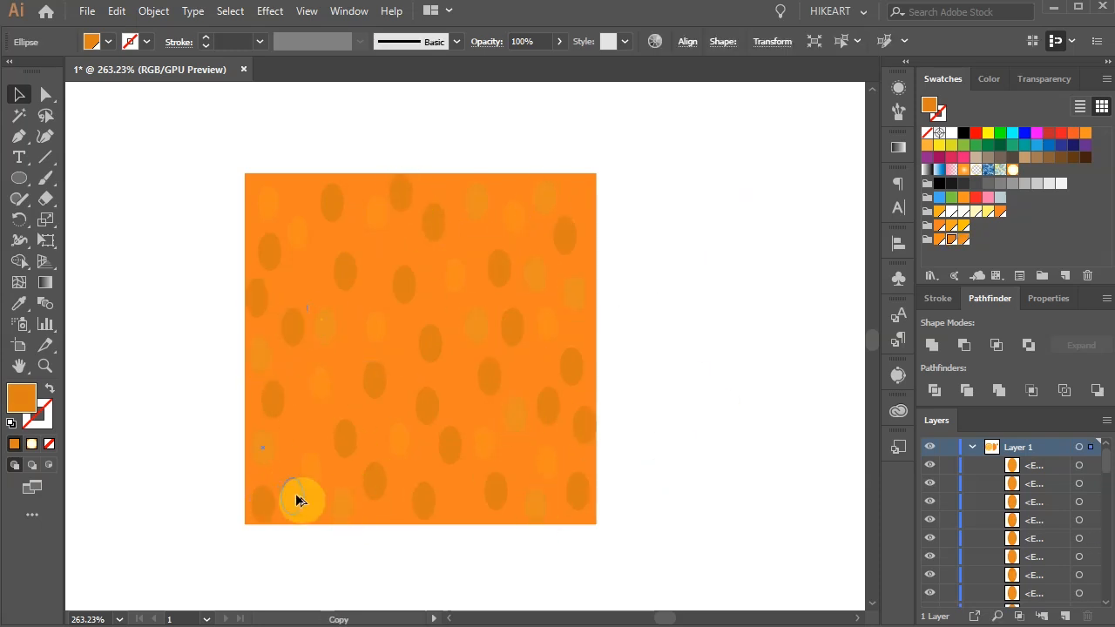
{"action": "left_click_drag", "start_coordinate": [575, 501], "coordinate": [572, 507]}
{"action": "left_click", "coordinate": [695, 428]}
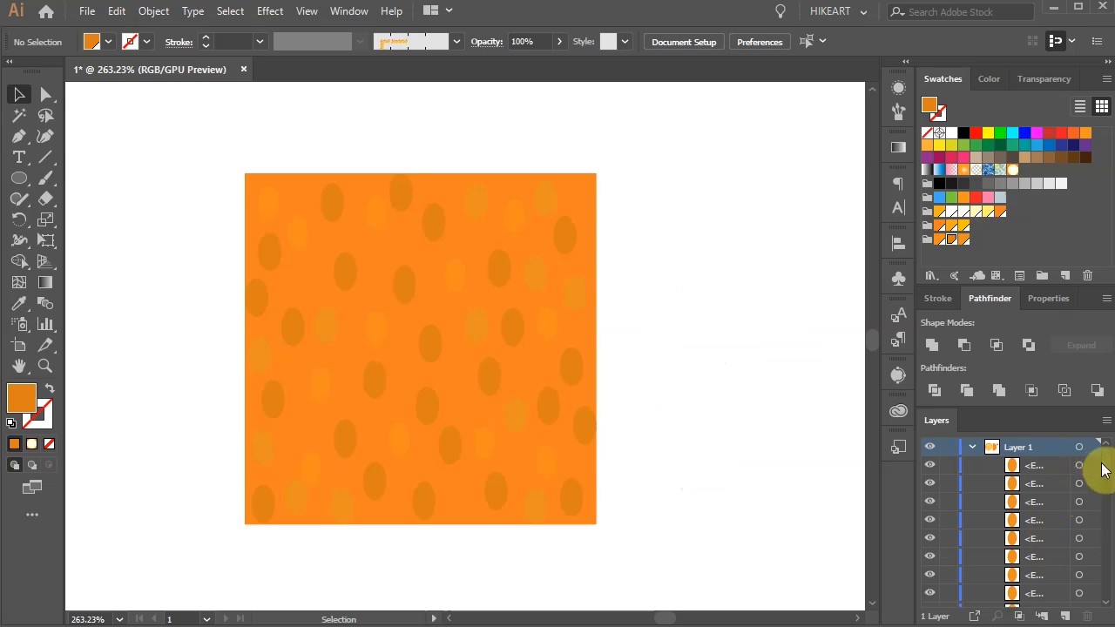
Step: Lock the orange background square and group all the ovals on top of it
{"action": "left_click_drag", "start_coordinate": [1108, 460], "coordinate": [969, 557]}
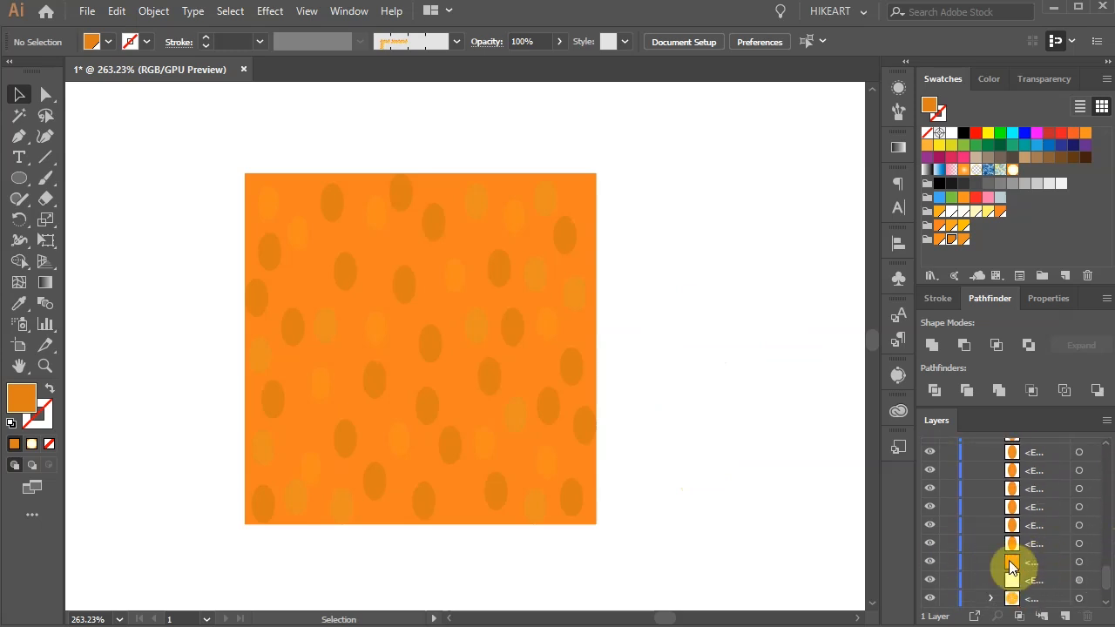
{"action": "left_click", "coordinate": [948, 563]}
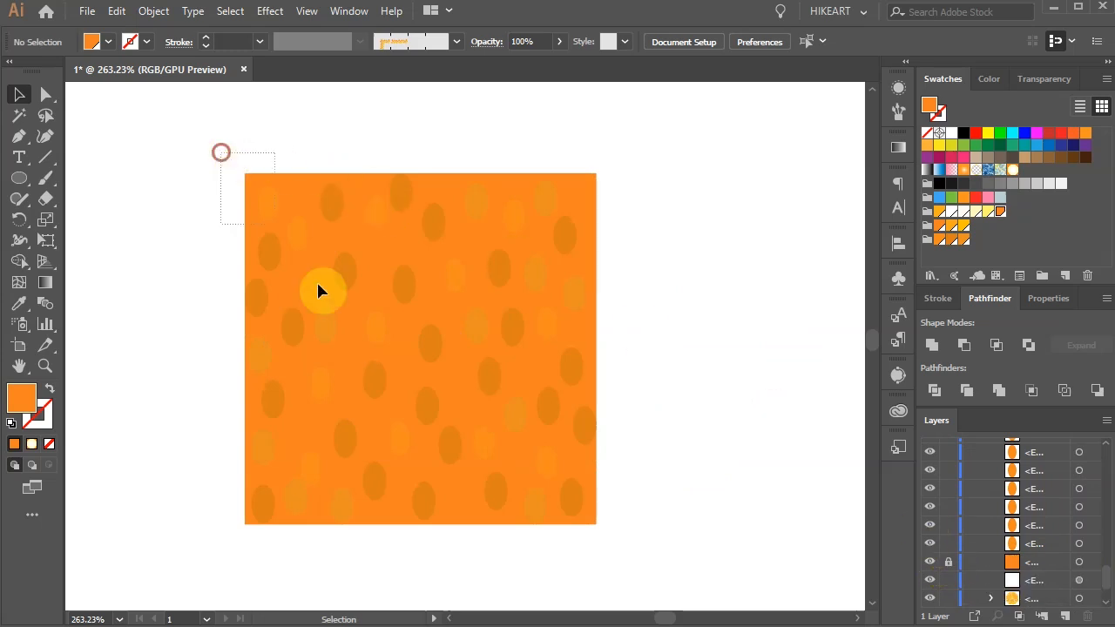
{"action": "key", "text": "ctrl+a"}
{"action": "key", "text": "ctrl+g"}
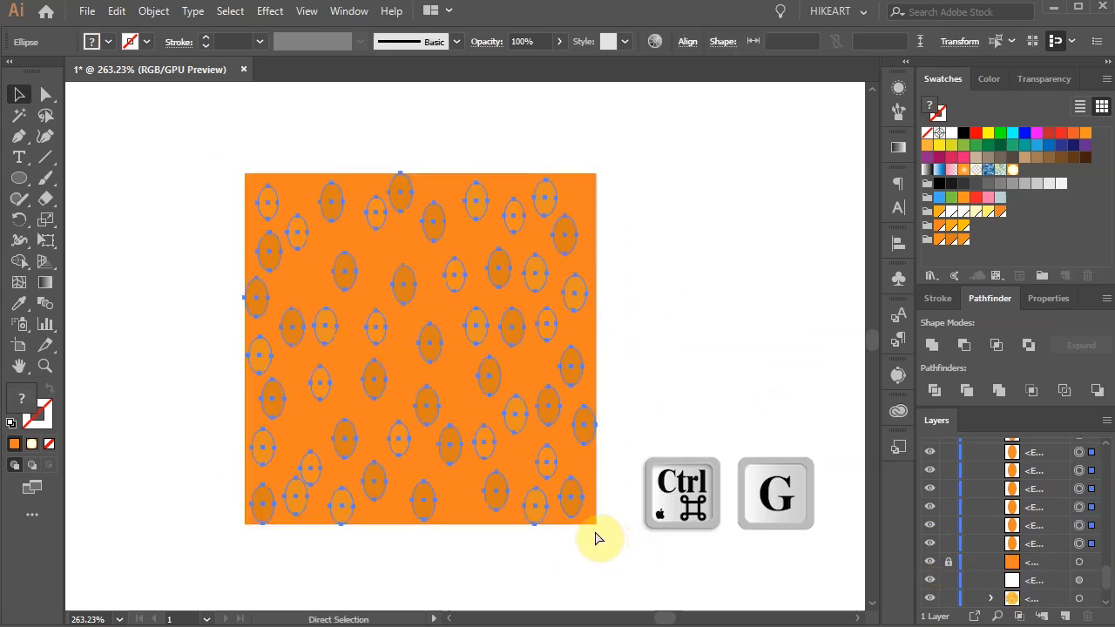
{"action": "key", "text": "v"}
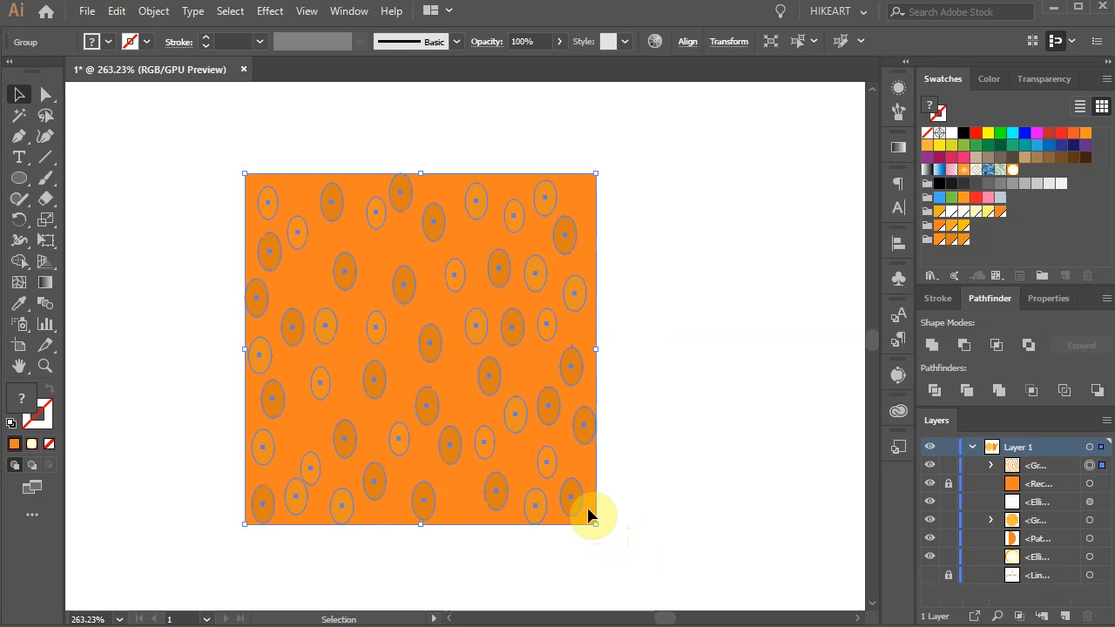
Step: Apply a Gaussian Blur with a 2 px radius to the grouped ovals on the orange square
{"action": "left_click", "coordinate": [266, 12]}
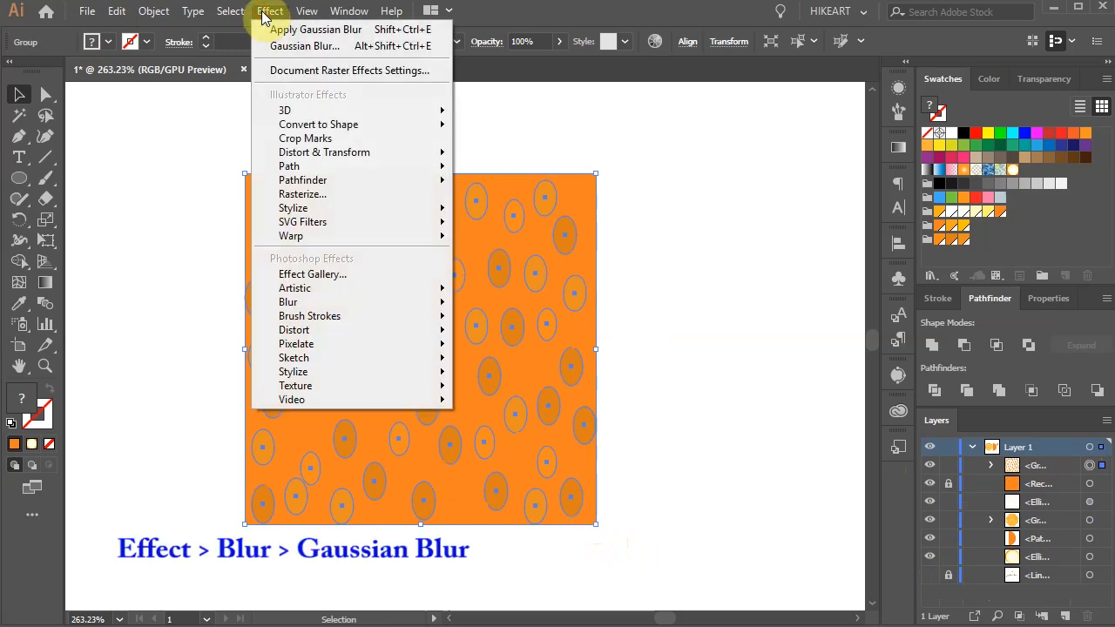
{"action": "mouse_move", "coordinate": [323, 305]}
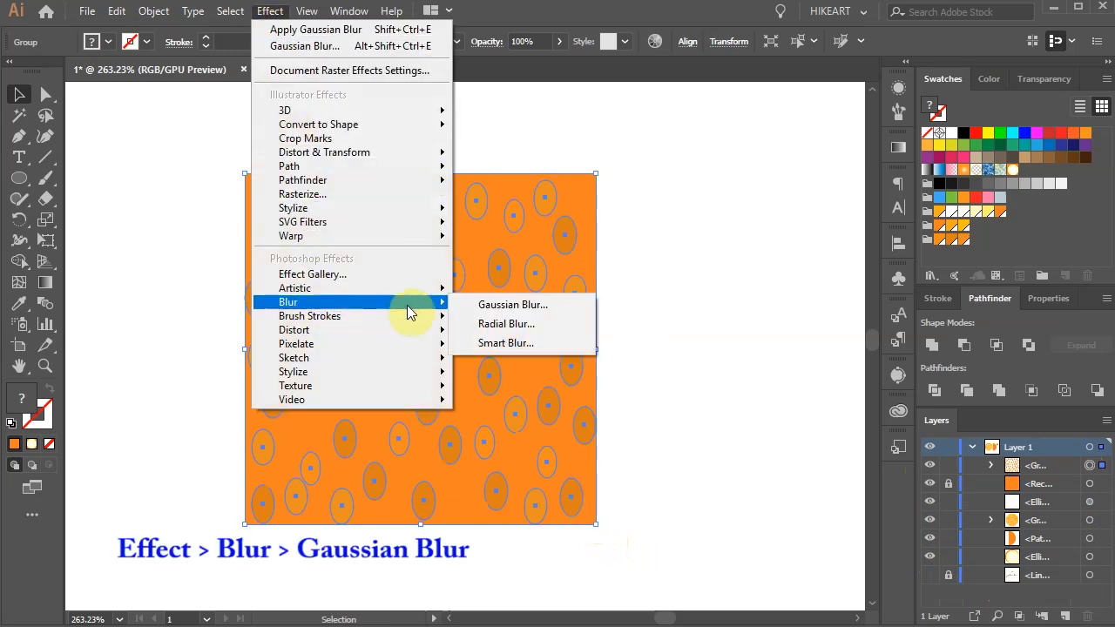
{"action": "left_click", "coordinate": [522, 305]}
{"action": "left_click", "coordinate": [775, 180]}
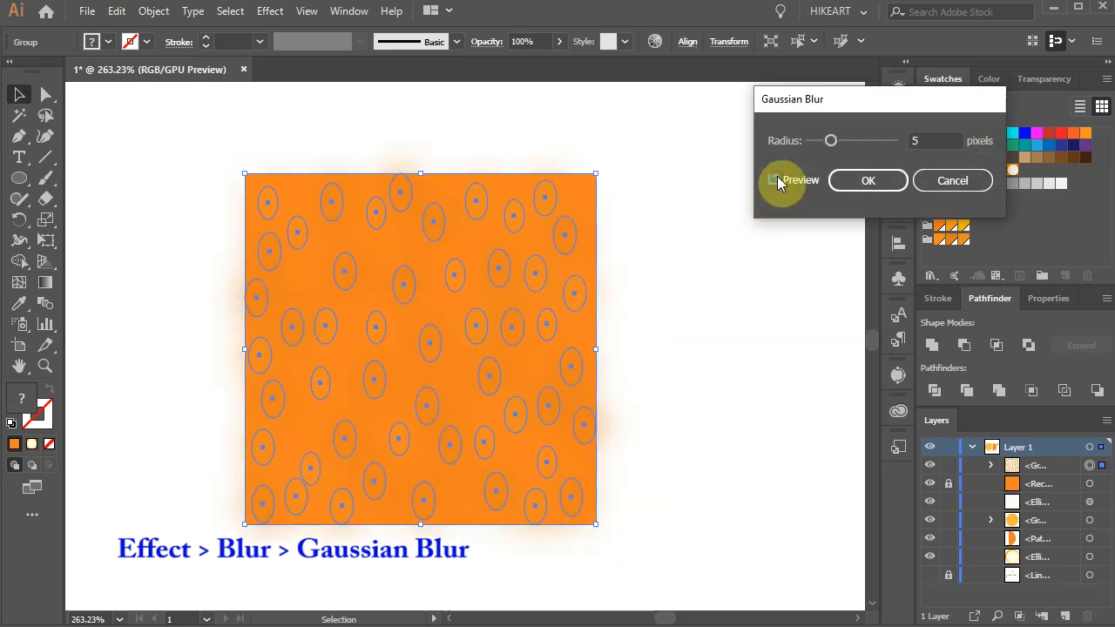
{"action": "left_click_drag", "start_coordinate": [930, 141], "coordinate": [910, 141]}
{"action": "type", "text": "2"}
{"action": "key", "text": "Tab"}
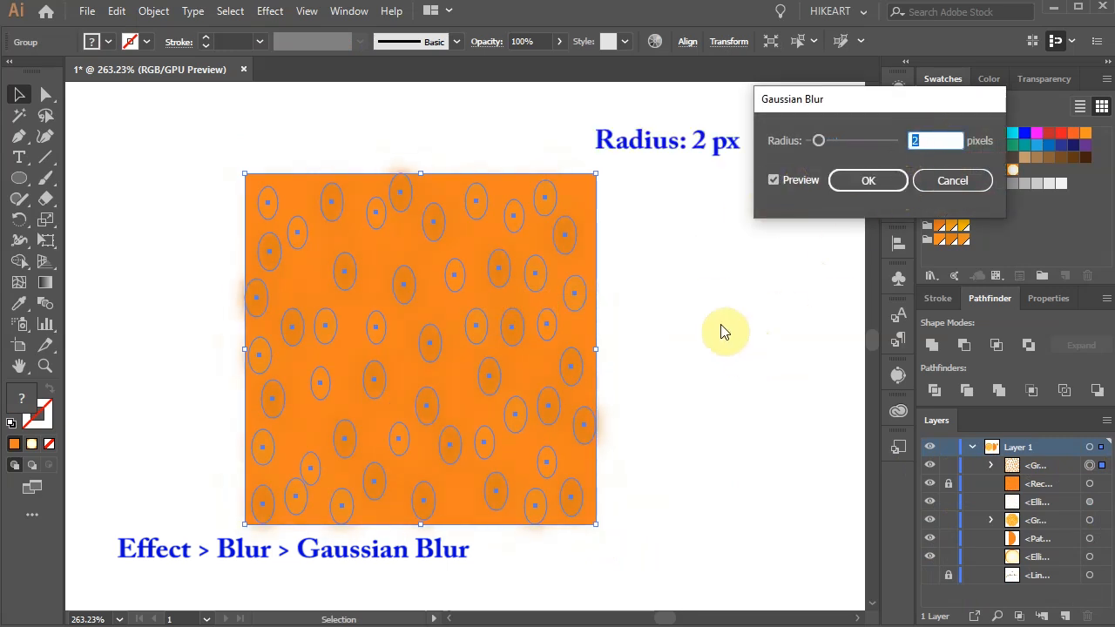
{"action": "left_click", "coordinate": [855, 181]}
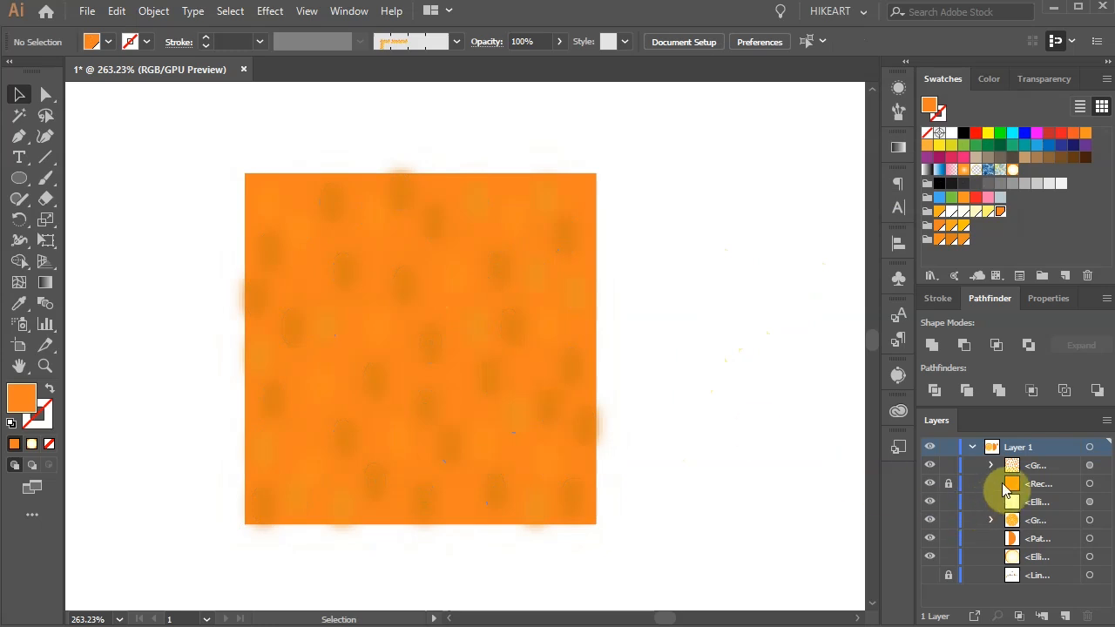
Step: Unlock the orange square and save it with the blurred ovals as a new pattern swatch
{"action": "left_click", "coordinate": [949, 484]}
{"action": "left_click_drag", "start_coordinate": [505, 520], "coordinate": [677, 538]}
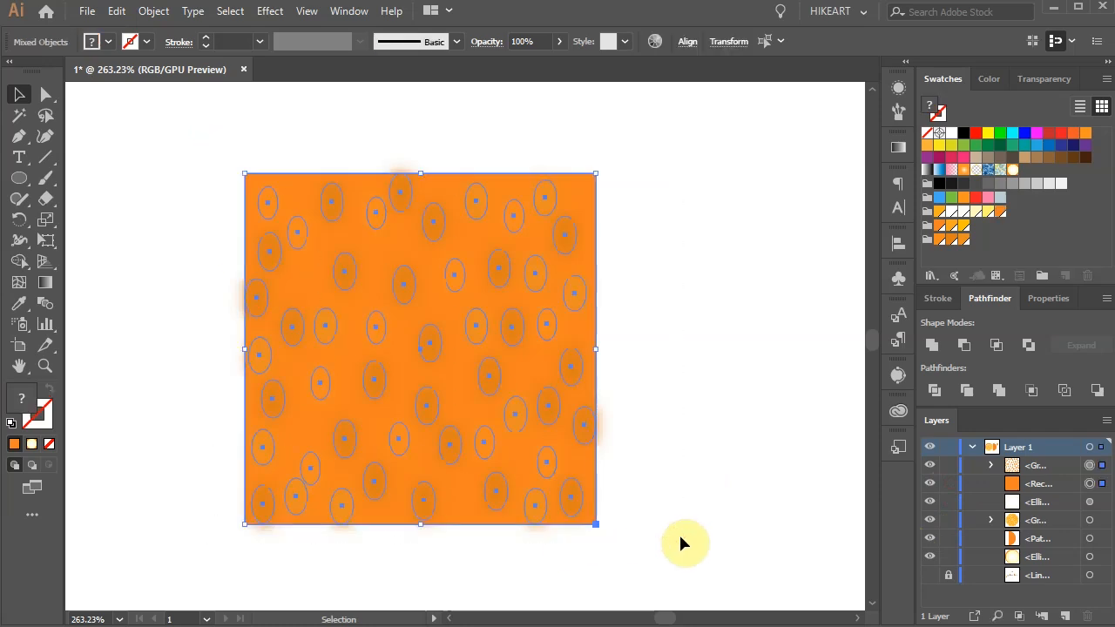
{"action": "left_click_drag", "start_coordinate": [450, 331], "coordinate": [1045, 242]}
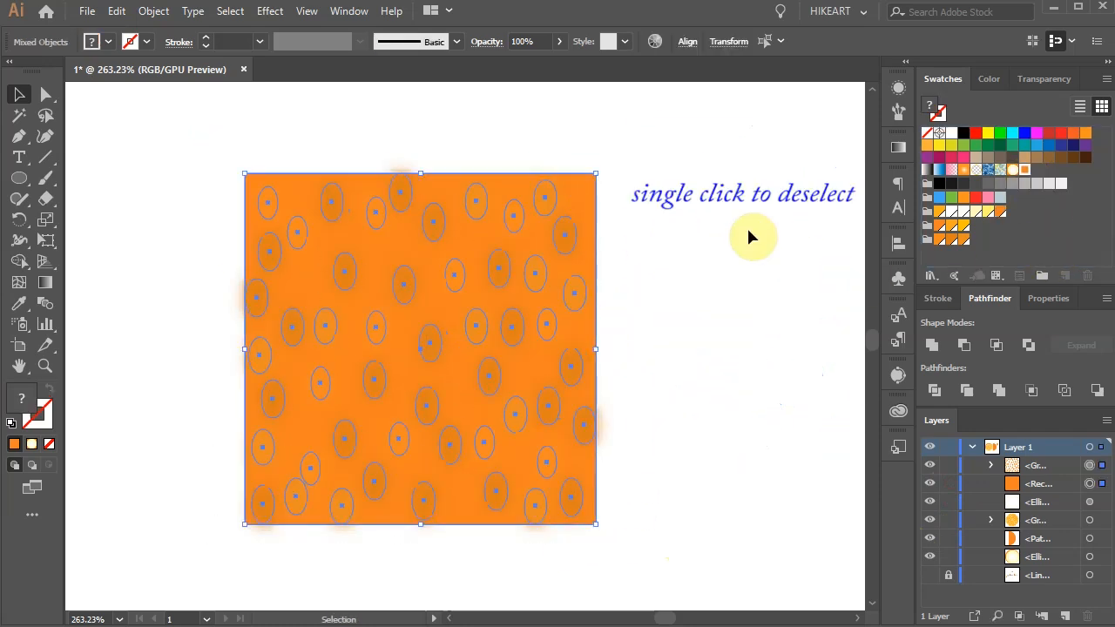
{"action": "left_click", "coordinate": [747, 231]}
Step: Fill the half circle with the new orange peel pattern swatch
{"action": "key", "text": "ctrl+0"}
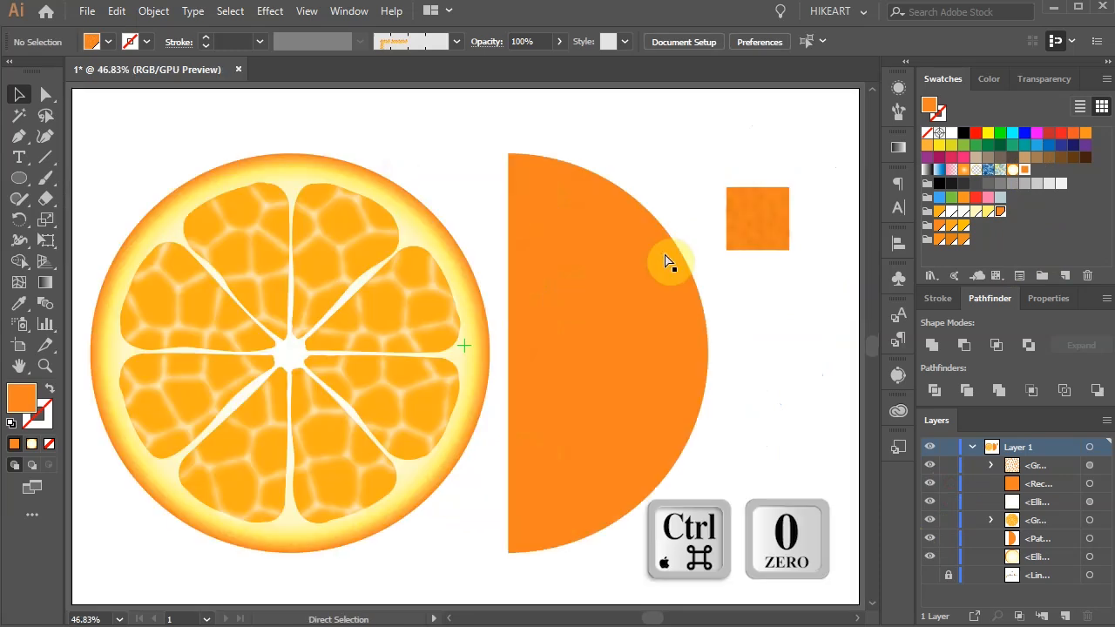
{"action": "left_click", "coordinate": [613, 305]}
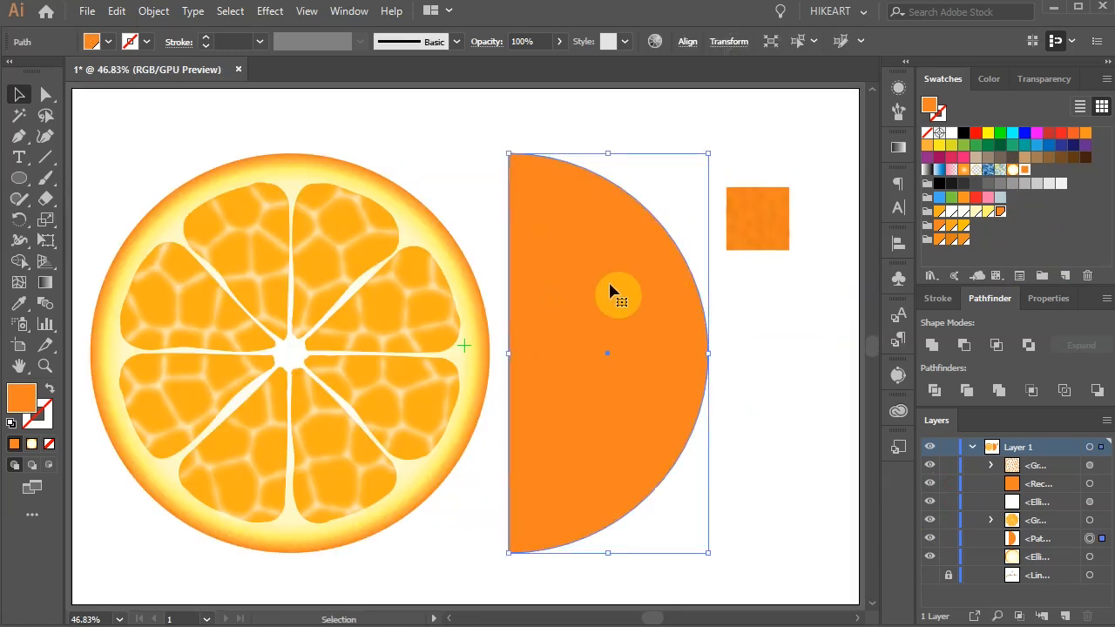
{"action": "left_click", "coordinate": [1025, 171]}
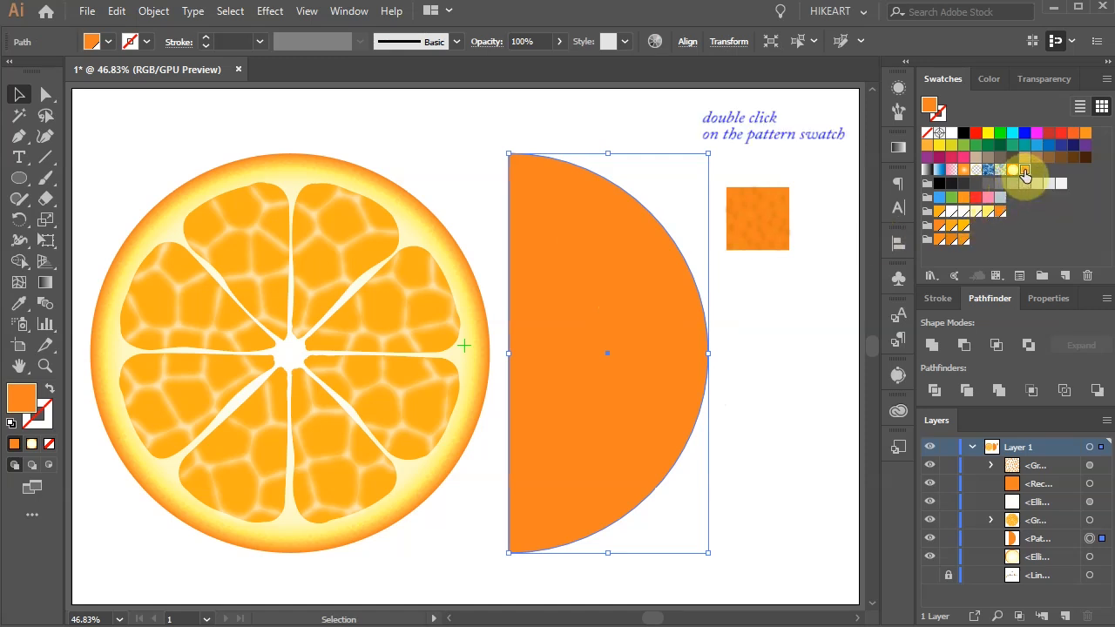
Step: Edit the peel pattern, shrinking its tile to the orange square's edges, about 101 by 103 px, and exit pattern editing
{"action": "double_click", "coordinate": [1025, 171]}
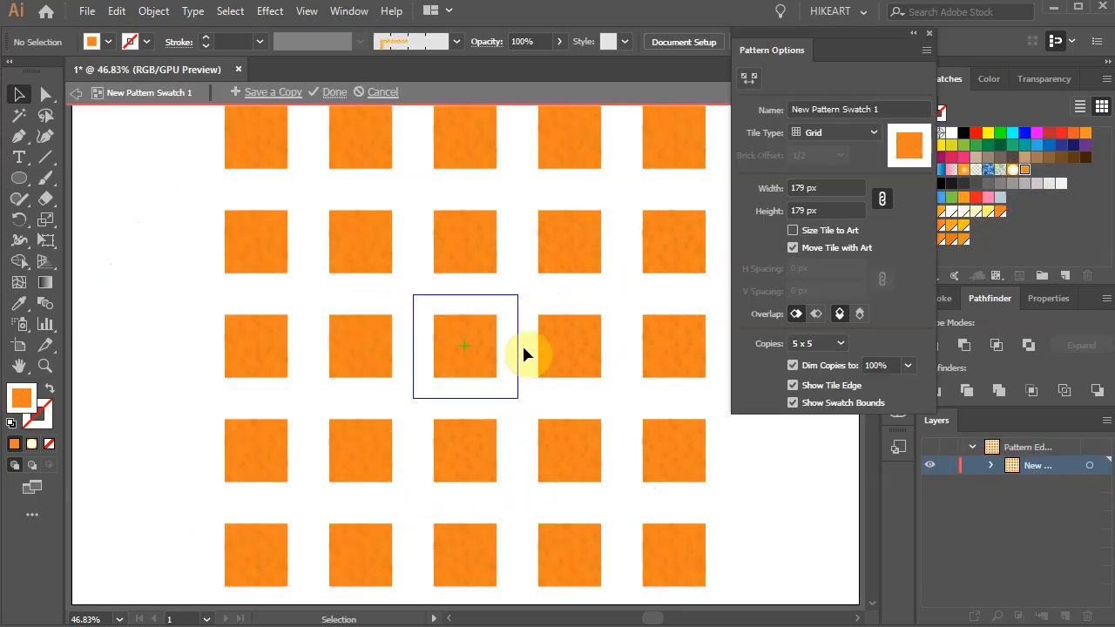
{"action": "left_click", "coordinate": [748, 77]}
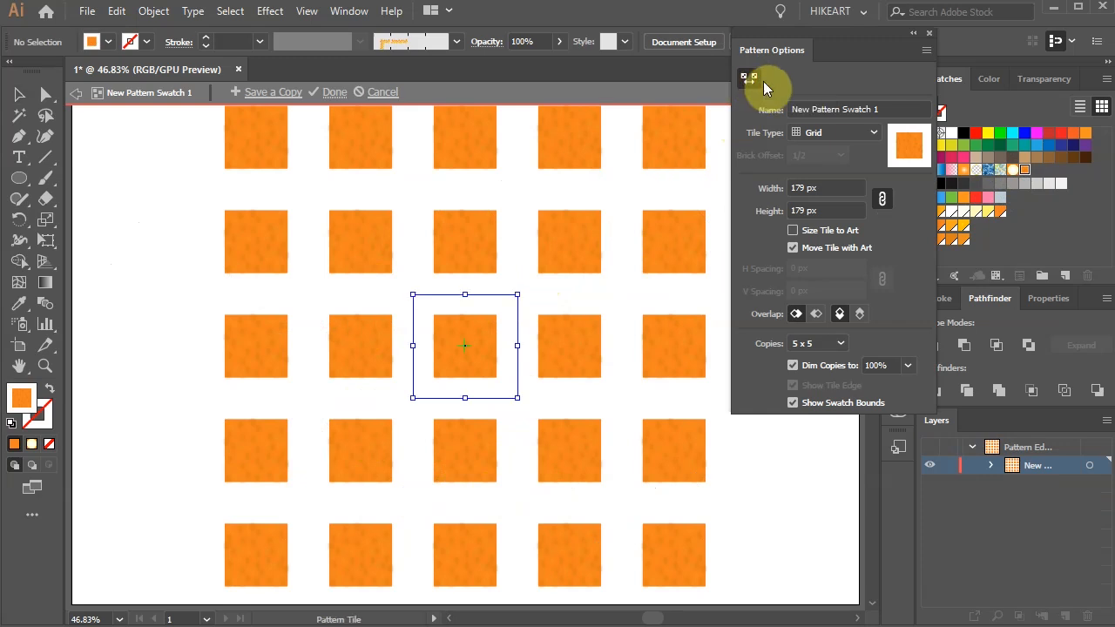
{"action": "left_click_drag", "start_coordinate": [517, 294], "coordinate": [497, 319]}
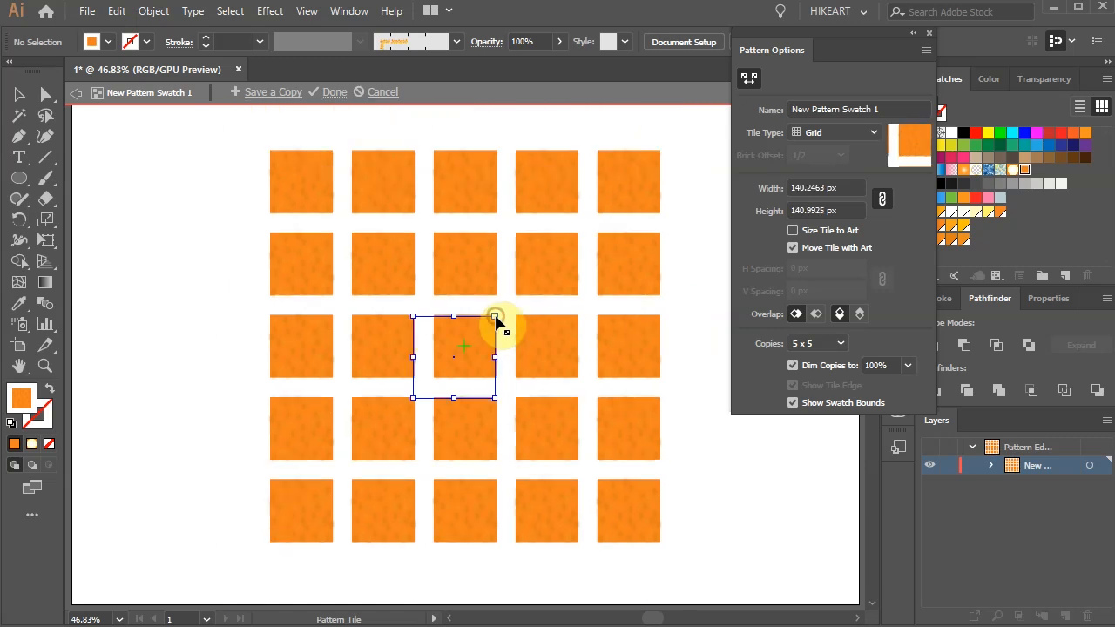
{"action": "left_click_drag", "start_coordinate": [413, 399], "coordinate": [435, 381]}
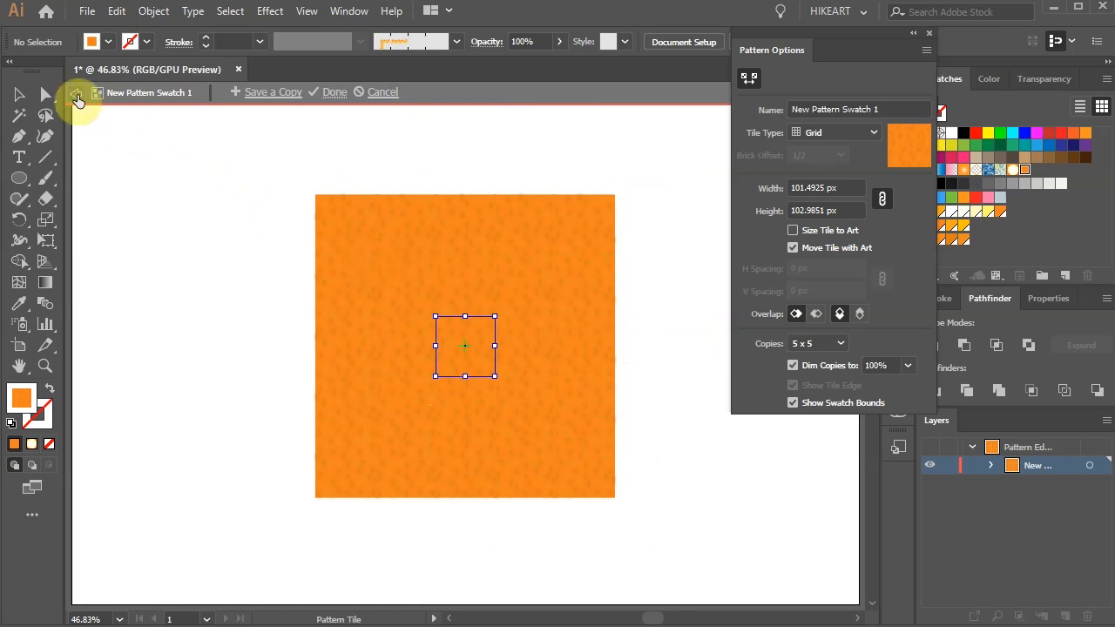
{"action": "left_click", "coordinate": [77, 95]}
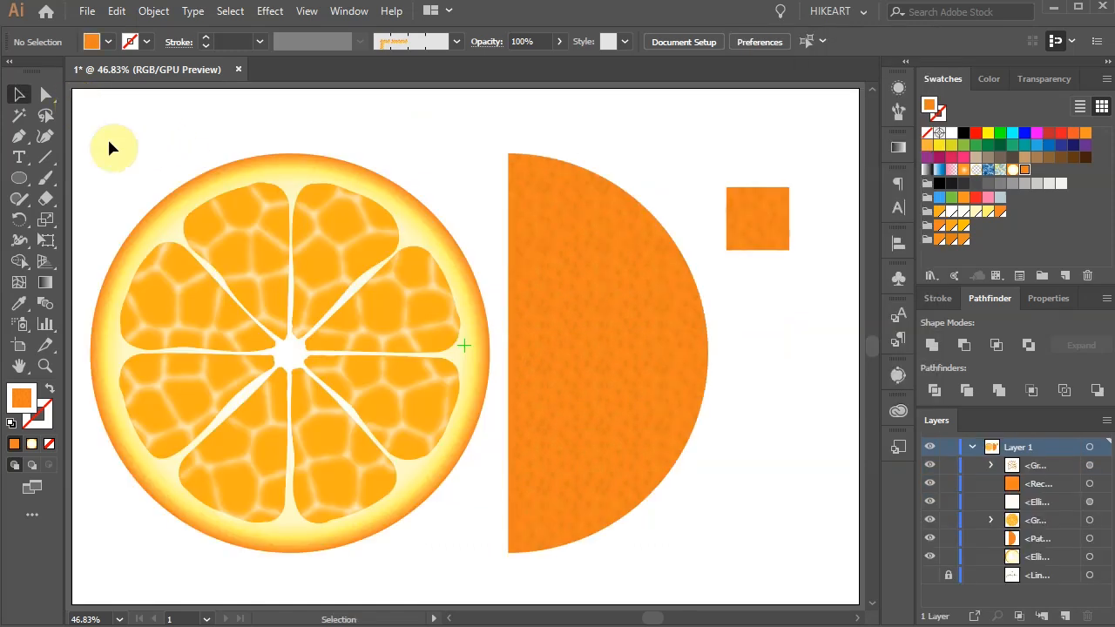
Step: Delete the pattern's source square and scale down the orange slice and half circle together
{"action": "left_click_drag", "start_coordinate": [721, 167], "coordinate": [804, 275]}
{"action": "key", "text": "Delete"}
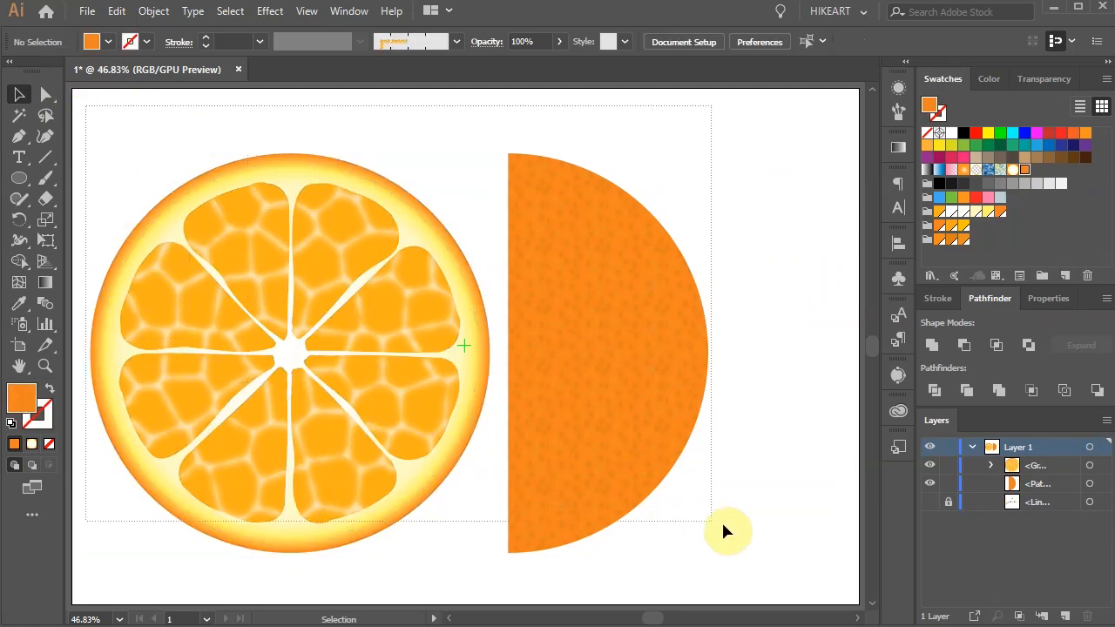
{"action": "key", "text": "ctrl+a"}
{"action": "left_click_drag", "start_coordinate": [704, 548], "coordinate": [554, 472]}
Step: Move the half circle toward the artboard's right edge and place a level copy of the orange slice over its flat side
{"action": "left_click_drag", "start_coordinate": [526, 376], "coordinate": [780, 311]}
{"action": "left_click", "coordinate": [639, 338]}
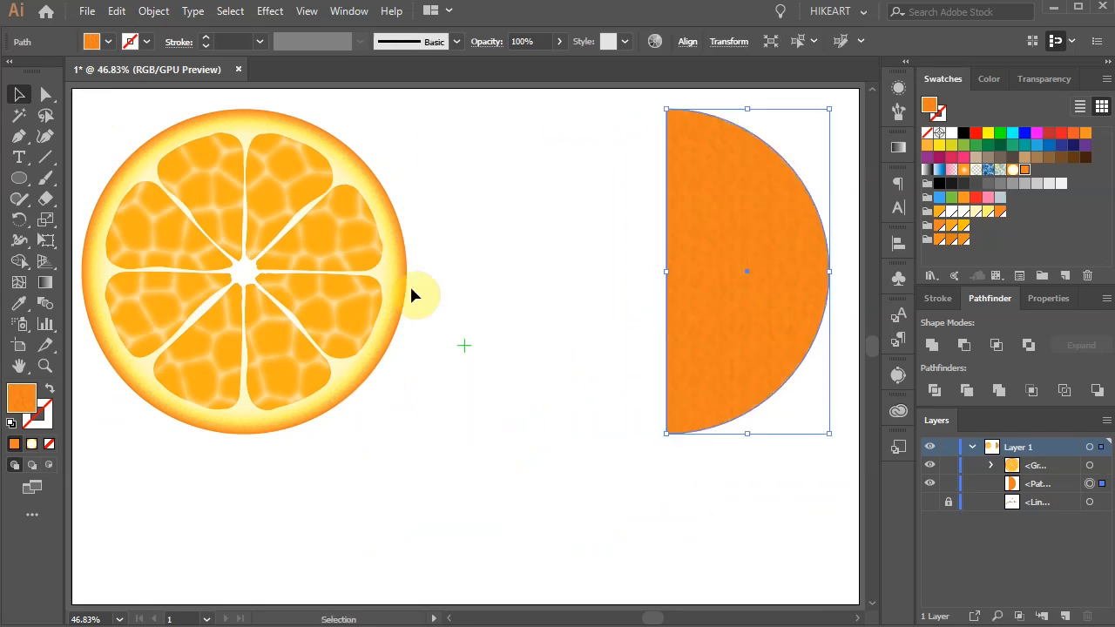
{"action": "left_click", "coordinate": [348, 280]}
{"action": "left_click_drag", "start_coordinate": [348, 279], "coordinate": [729, 286]}
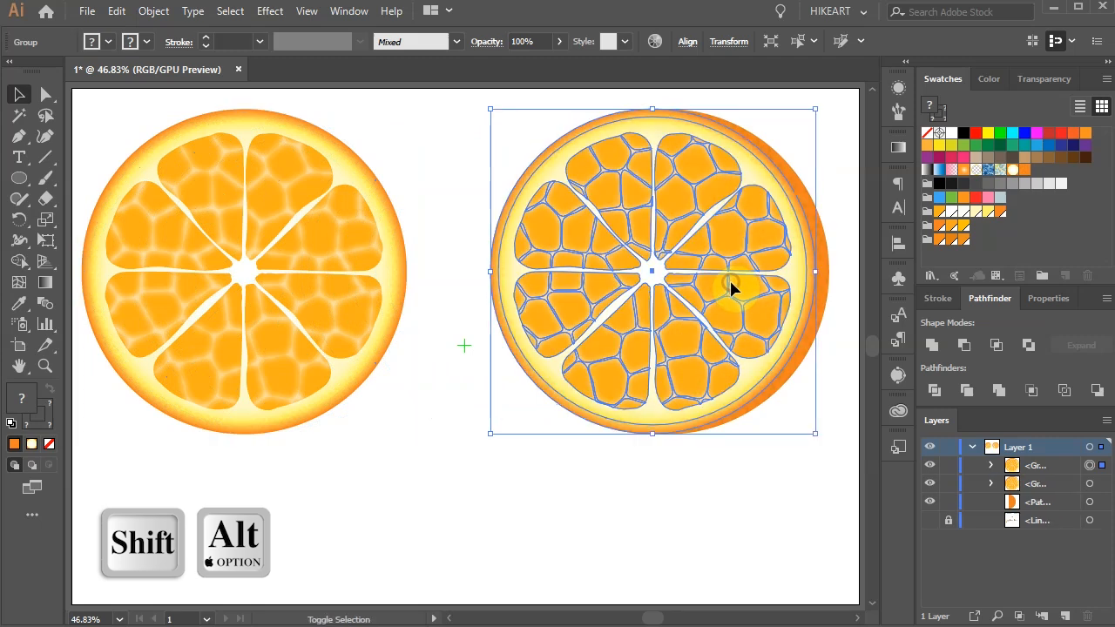
Step: Narrow the copied slice into an upright ellipse and nudge it sideways to cover the half circle's flat edge
{"action": "left_click_drag", "start_coordinate": [815, 273], "coordinate": [745, 273]}
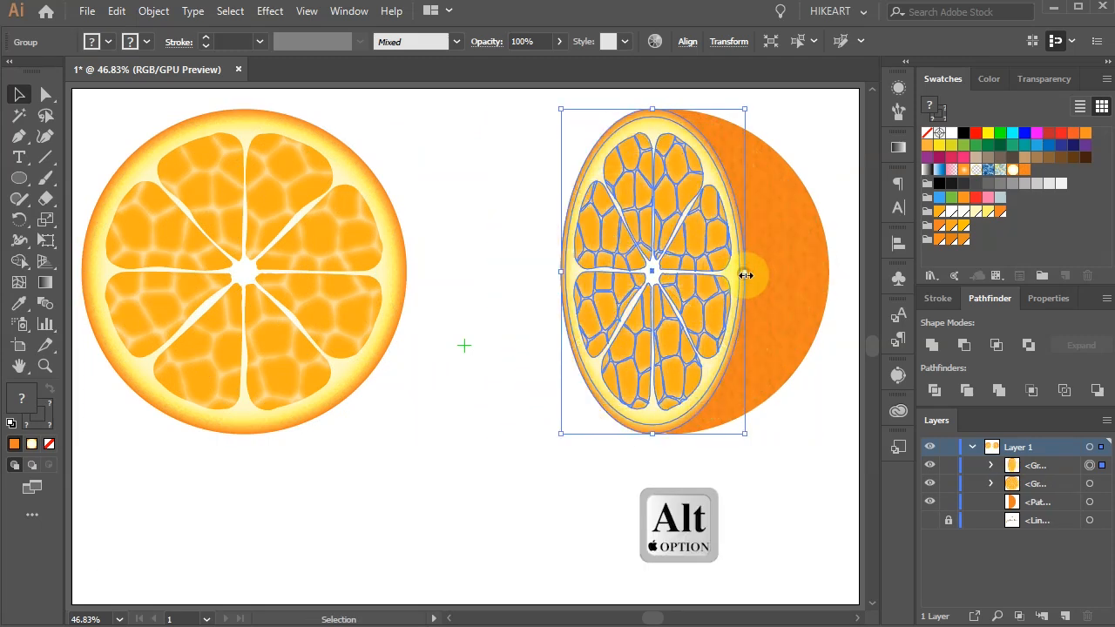
{"action": "key", "text": "Right"}
{"action": "key", "text": "Right"}
{"action": "key", "text": "Right"}
{"action": "key", "text": "Right"}
{"action": "key", "text": "Right"}
{"action": "key", "text": "Right"}
{"action": "key", "text": "Right"}
{"action": "key", "text": "Right"}
{"action": "key", "text": "Right"}
{"action": "key", "text": "Right"}
{"action": "key", "text": "Right"}
{"action": "key", "text": "Right"}
{"action": "key", "text": "Right"}
{"action": "key", "text": "Right"}
{"action": "key", "text": "Right"}
{"action": "key", "text": "Right"}
{"action": "key", "text": "Right"}
{"action": "key", "text": "Right"}
{"action": "key", "text": "Right"}
{"action": "key", "text": "Right"}
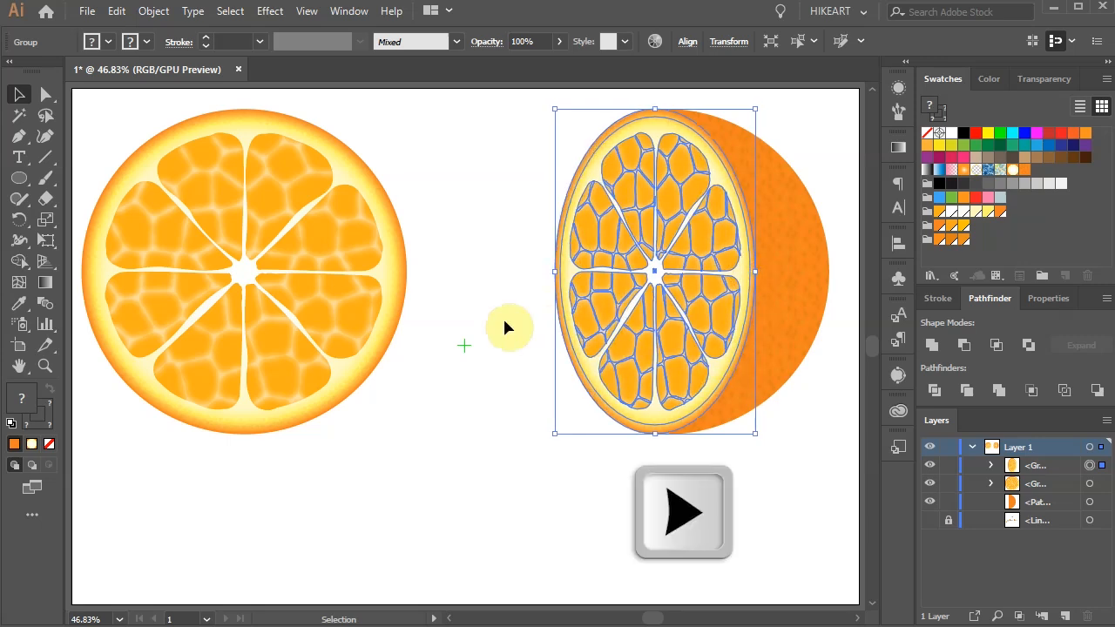
{"action": "key", "text": "Left"}
{"action": "key", "text": "Left"}
{"action": "left_click", "coordinate": [720, 524]}
{"action": "left_click", "coordinate": [790, 322]}
Step: Group the narrowed slice with the half circle, rotate the half orange about 45 degrees clockwise and reposition it beside the full slice
{"action": "left_click", "coordinate": [566, 144]}
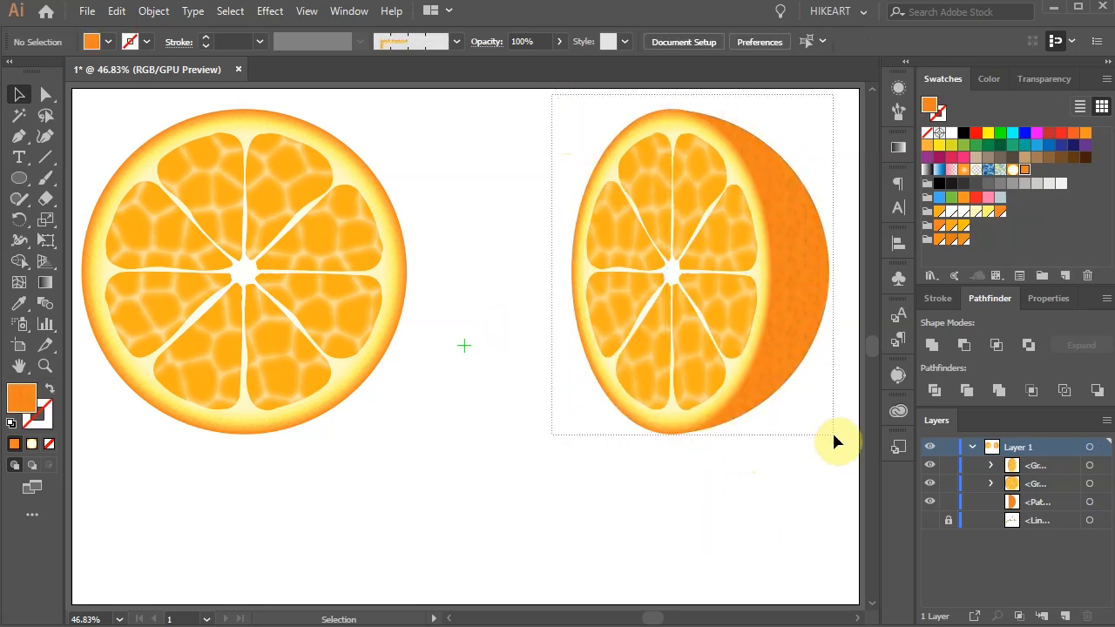
{"action": "left_click_drag", "start_coordinate": [841, 447], "coordinate": [839, 447]}
{"action": "key", "text": "ctrl+g"}
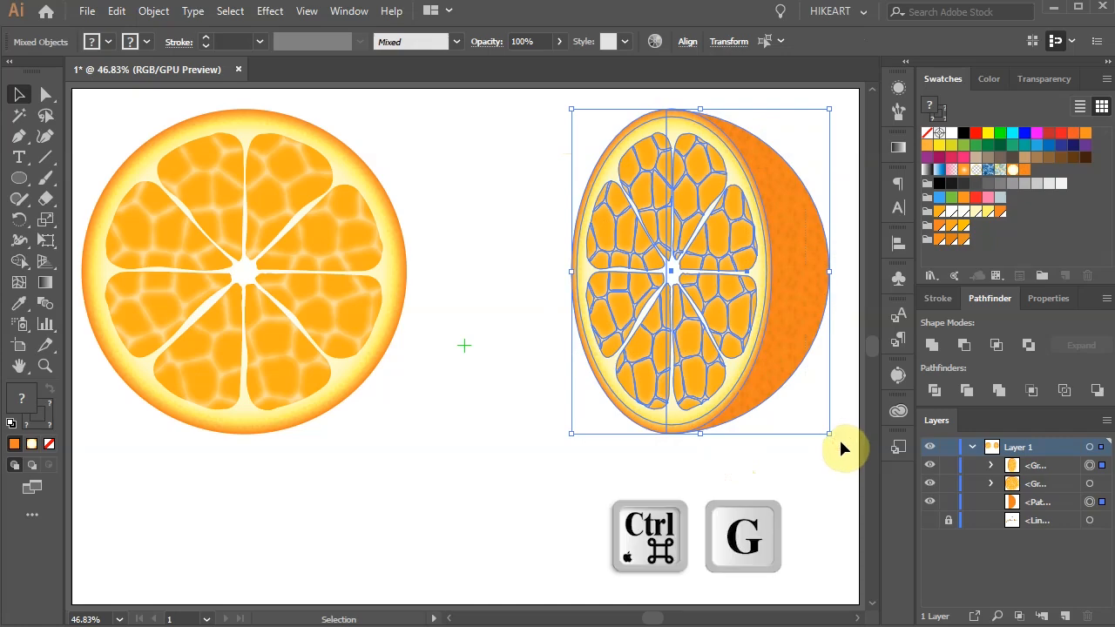
{"action": "left_click_drag", "start_coordinate": [813, 261], "coordinate": [714, 368]}
{"action": "left_click_drag", "start_coordinate": [740, 209], "coordinate": [707, 466]}
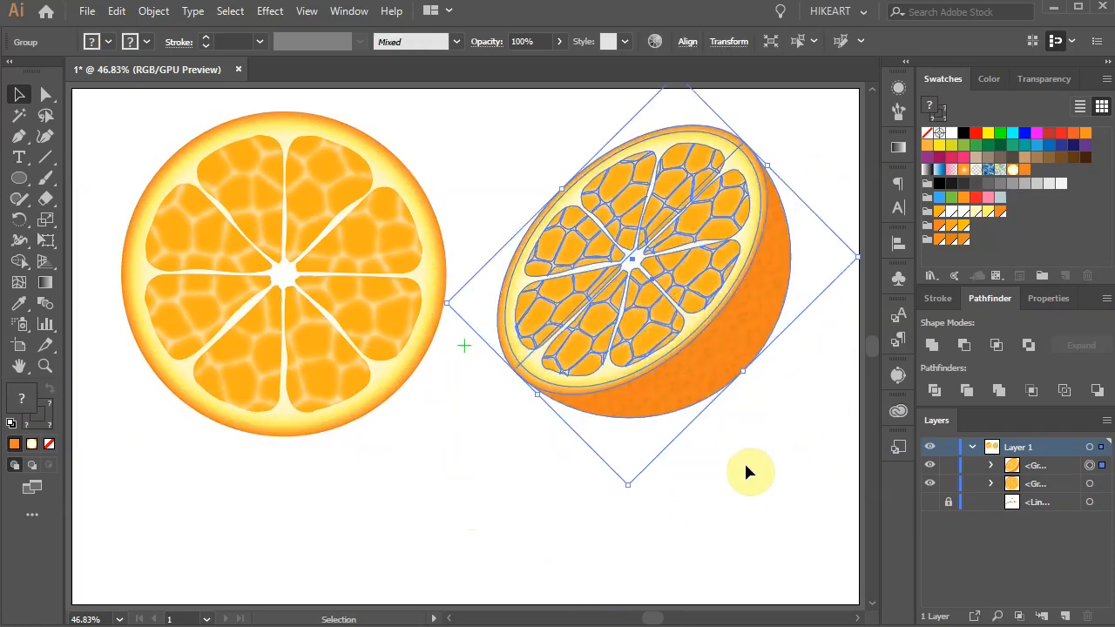
{"action": "left_click", "coordinate": [746, 464]}
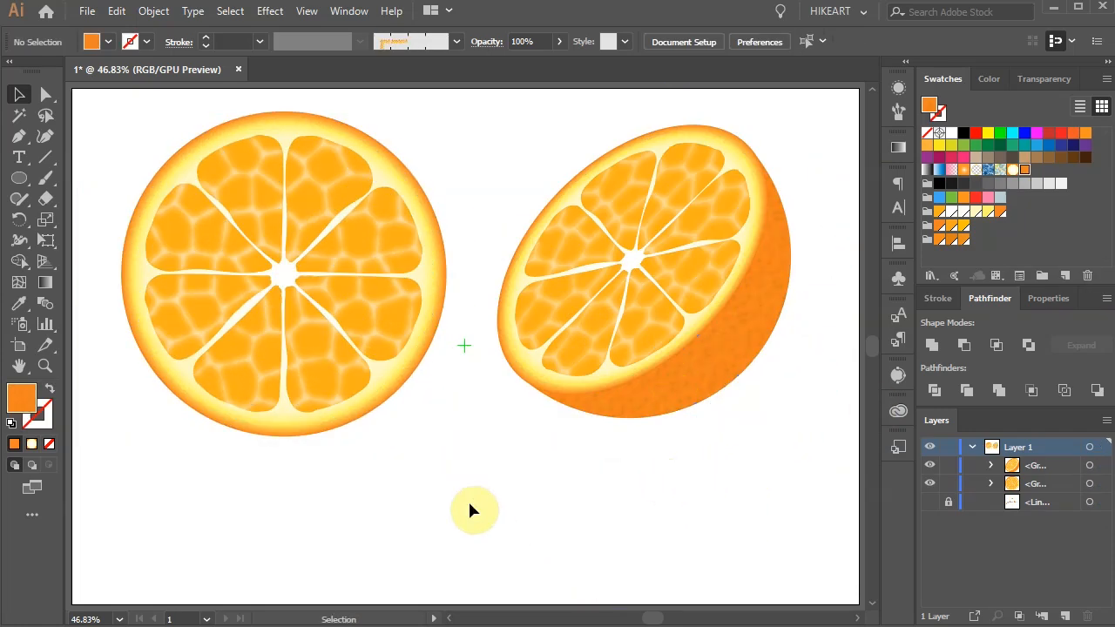
Step: Draw a circle below and between the two oranges and fill it with a reversed radial White, Black gradient
{"action": "key", "text": "l"}
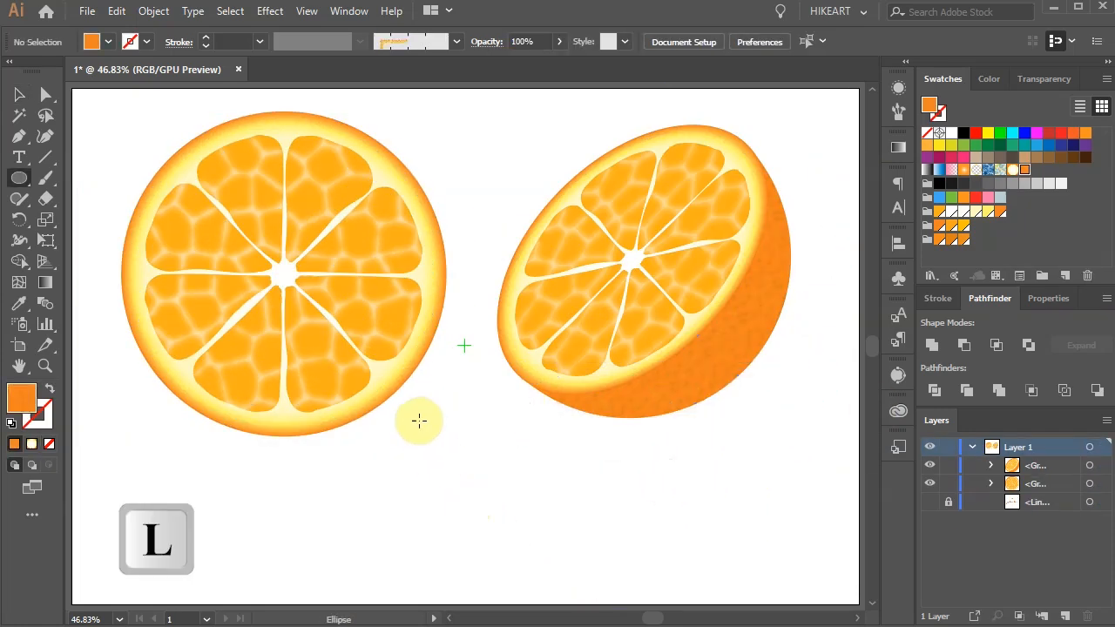
{"action": "left_click_drag", "start_coordinate": [409, 415], "coordinate": [581, 567]}
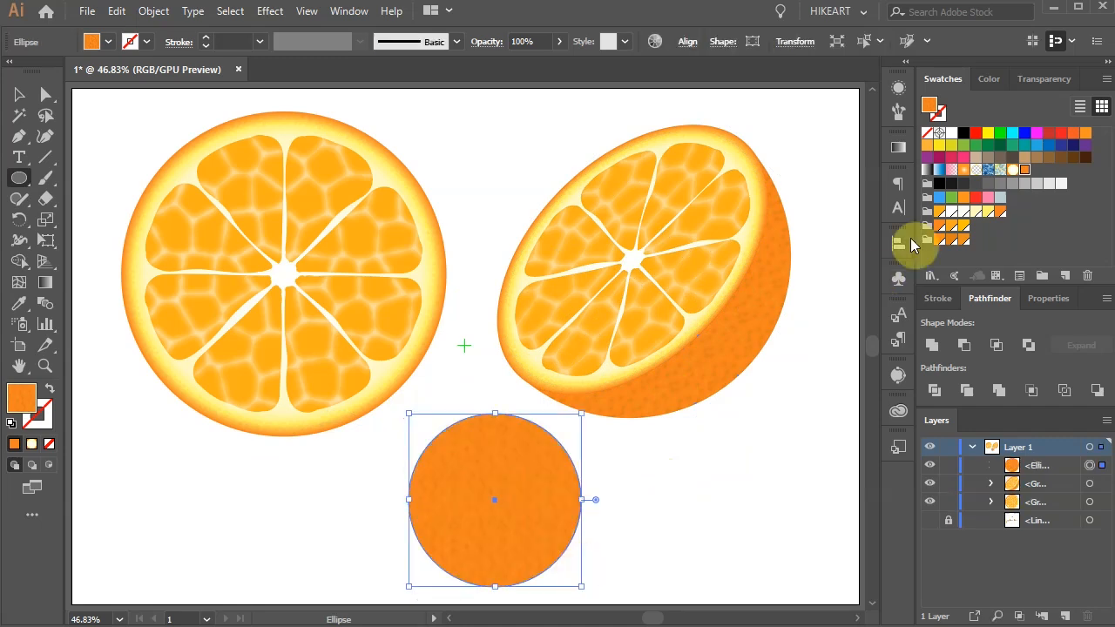
{"action": "left_click", "coordinate": [898, 147]}
{"action": "left_click", "coordinate": [787, 166]}
{"action": "left_click", "coordinate": [716, 169]}
{"action": "left_click", "coordinate": [712, 244]}
{"action": "scroll", "coordinate": [635, 217], "scroll_direction": "up", "scroll_amount": 2}
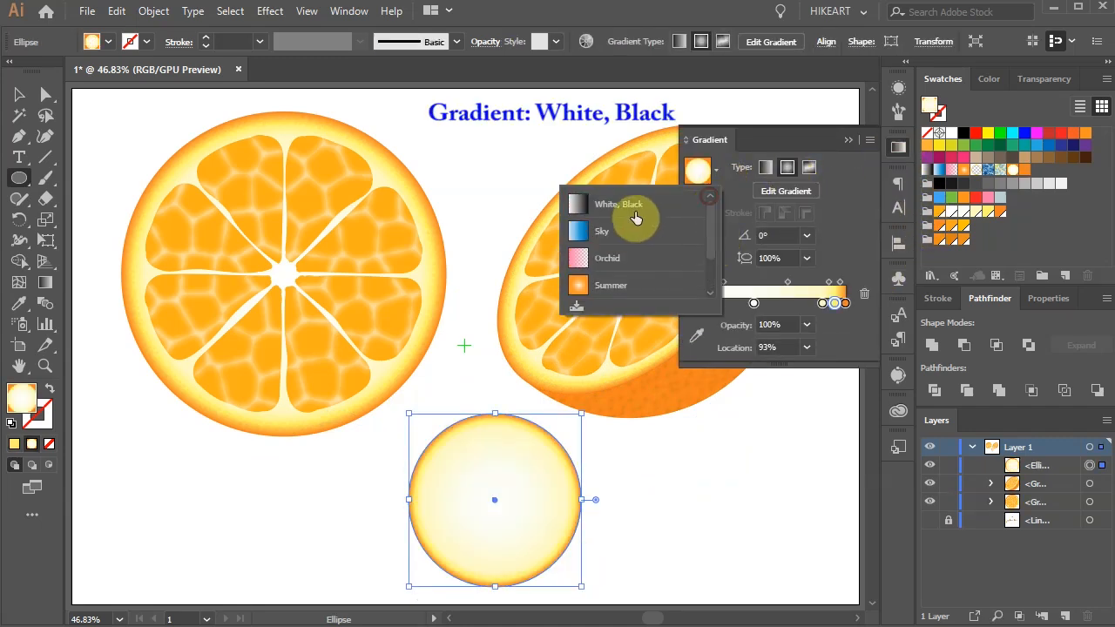
{"action": "left_click", "coordinate": [635, 206]}
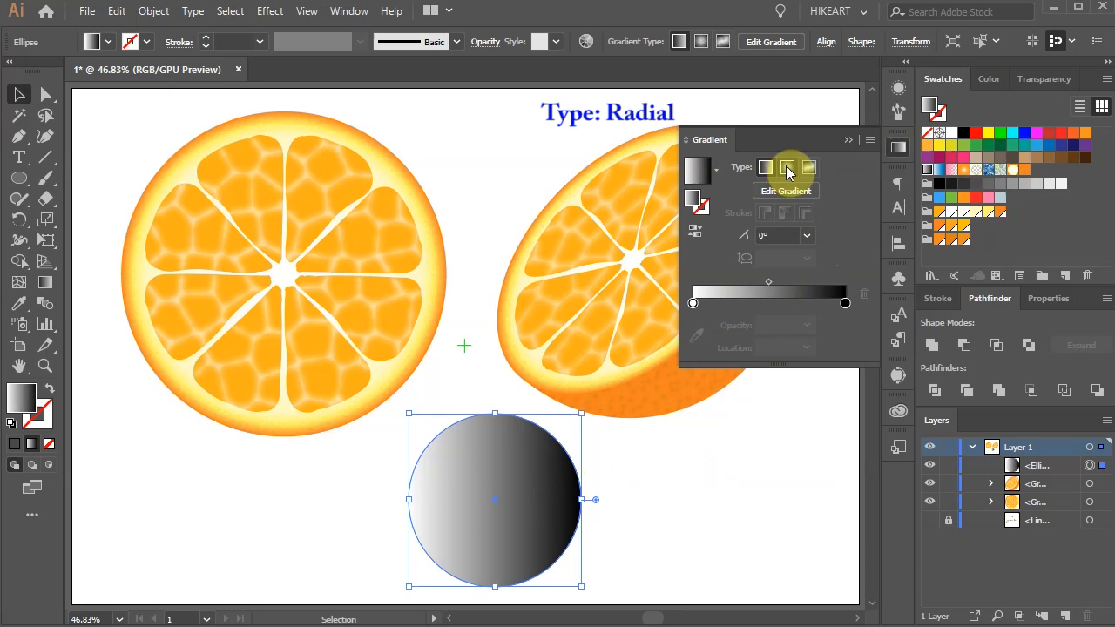
{"action": "left_click", "coordinate": [788, 168]}
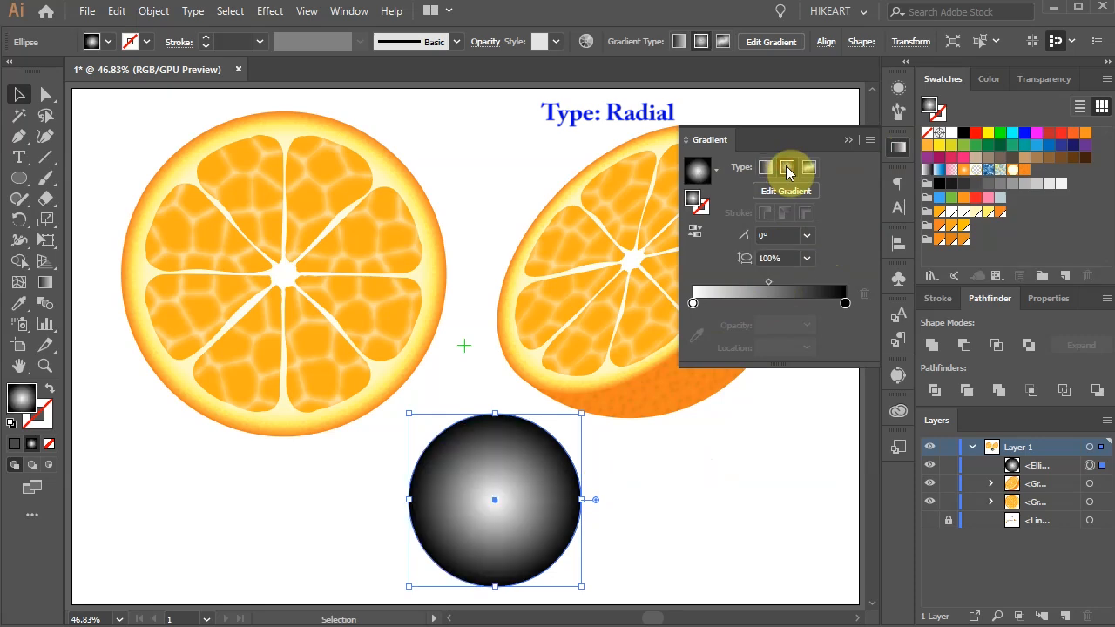
{"action": "left_click", "coordinate": [696, 232]}
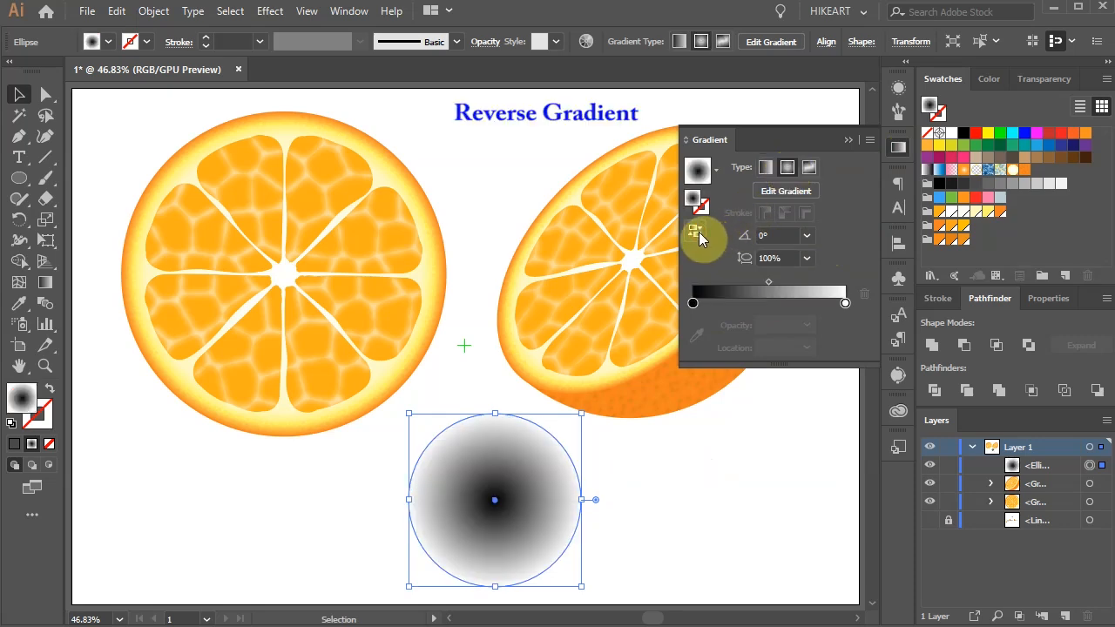
Step: Replace the gradient's black center stop with a mid-grey one and set the white outer stop's opacity to 0%
{"action": "left_click", "coordinate": [762, 303]}
{"action": "left_click_drag", "start_coordinate": [694, 304], "coordinate": [702, 343]}
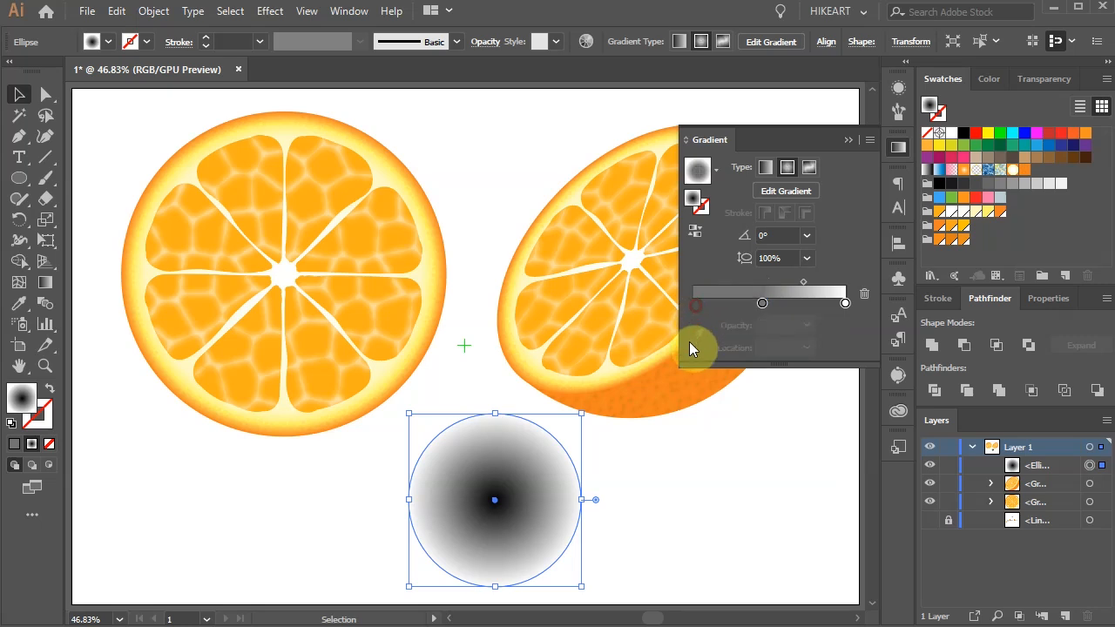
{"action": "left_click_drag", "start_coordinate": [763, 305], "coordinate": [671, 303]}
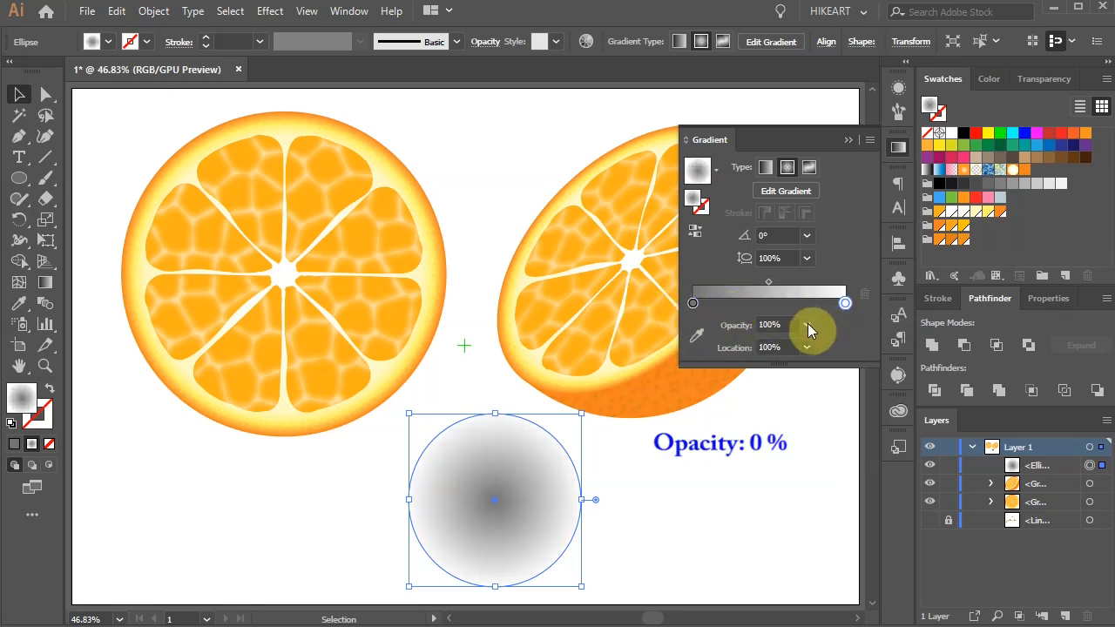
{"action": "left_click", "coordinate": [807, 325]}
{"action": "left_click", "coordinate": [826, 343]}
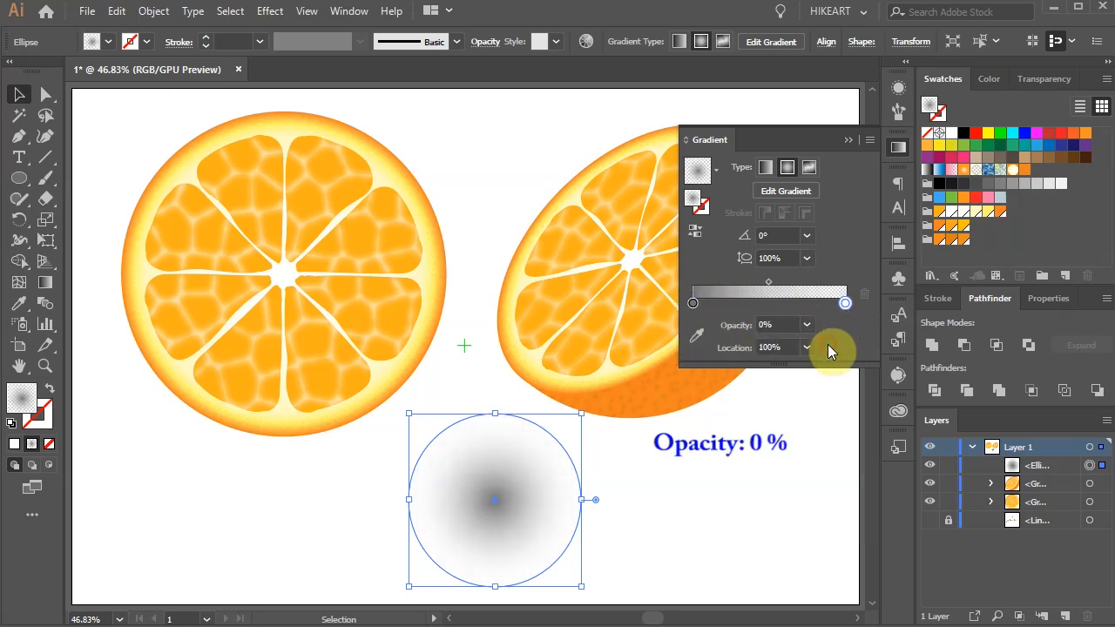
{"action": "left_click", "coordinate": [850, 139]}
Step: Flatten the gradient circle into a wide shadow ellipse under the half orange and stack it directly behind the half orange
{"action": "left_click_drag", "start_coordinate": [504, 419], "coordinate": [644, 422]}
{"action": "left_click_drag", "start_coordinate": [724, 442], "coordinate": [762, 455]}
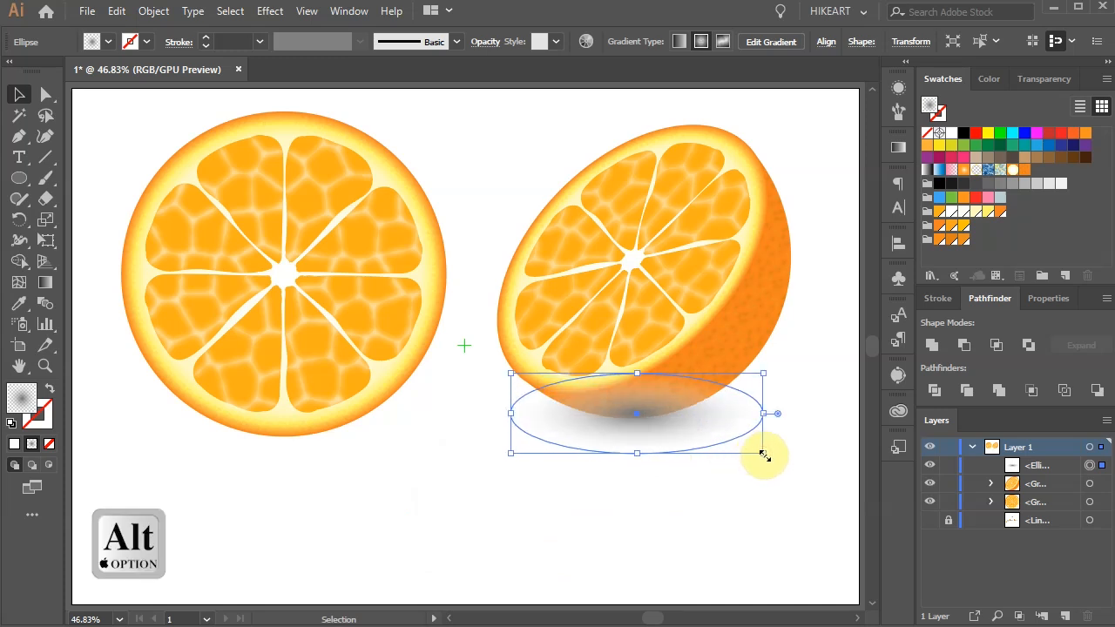
{"action": "left_click", "coordinate": [1051, 470]}
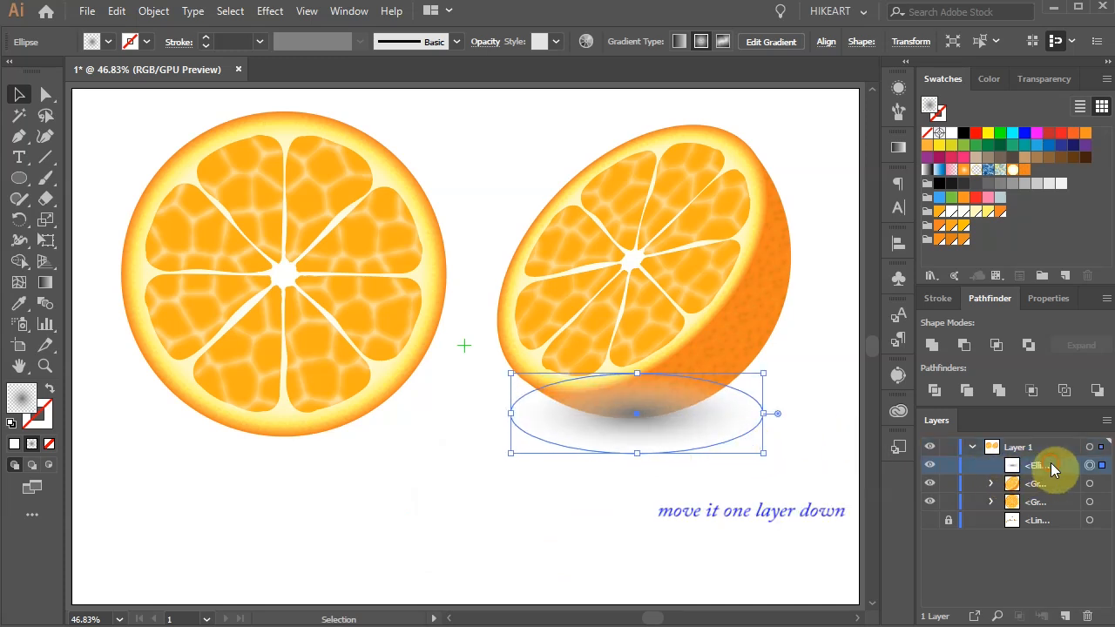
{"action": "left_click_drag", "start_coordinate": [1059, 470], "coordinate": [1065, 496]}
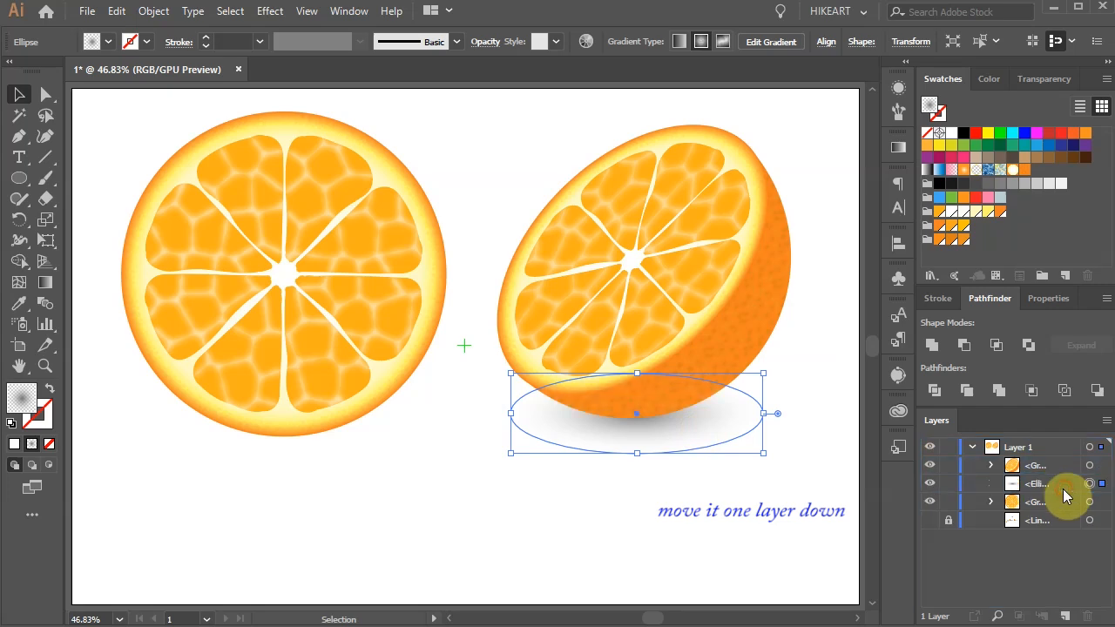
{"action": "left_click", "coordinate": [788, 496]}
Step: Move the shadow gradient's midpoint toward the transparent stop to strengthen the shadow
{"action": "left_click", "coordinate": [664, 436]}
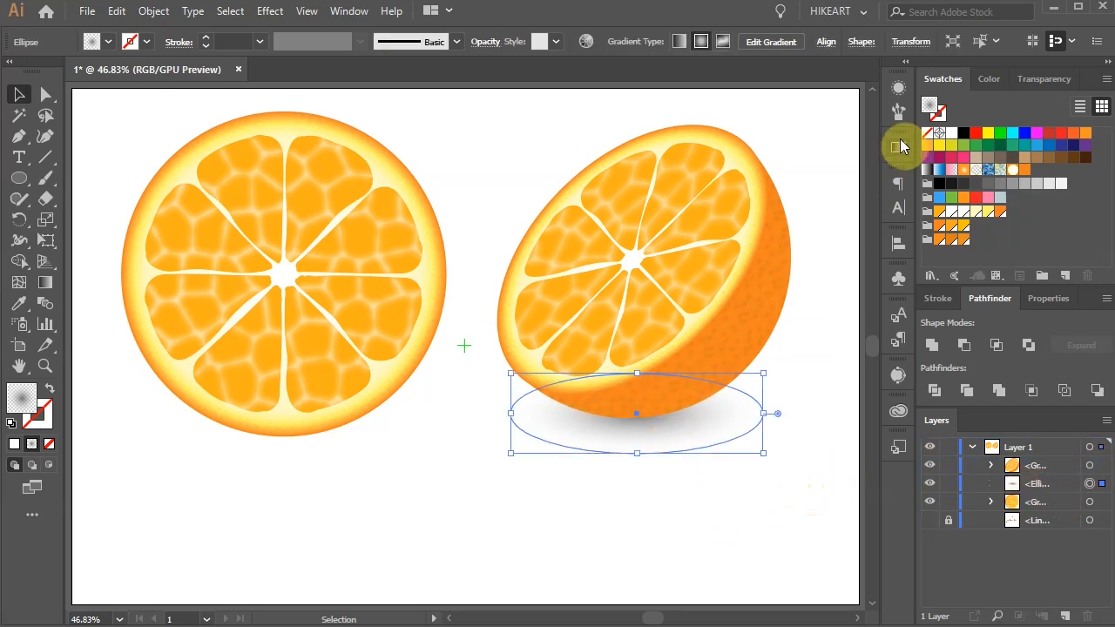
{"action": "left_click", "coordinate": [898, 147]}
{"action": "left_click_drag", "start_coordinate": [770, 284], "coordinate": [796, 288]}
{"action": "left_click", "coordinate": [848, 140]}
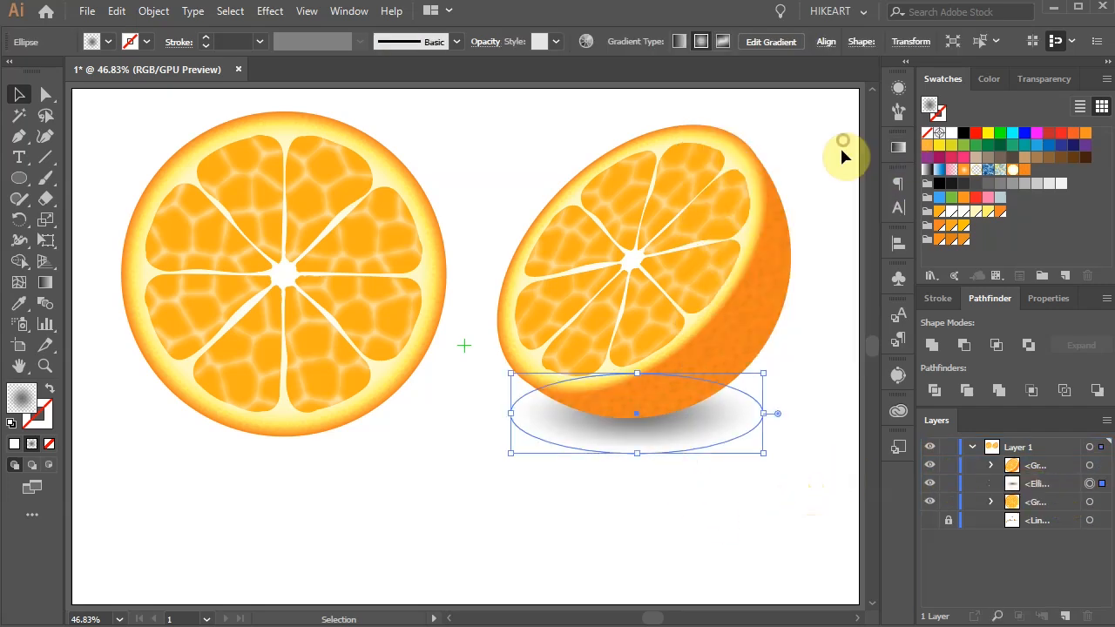
Step: Adjust the shadow ellipse's position and width, and move the half orange with its shadow lower on the artboard
{"action": "left_click_drag", "start_coordinate": [678, 427], "coordinate": [717, 420]}
{"action": "left_click_drag", "start_coordinate": [789, 400], "coordinate": [804, 401]}
{"action": "left_click_drag", "start_coordinate": [535, 400], "coordinate": [507, 406]}
{"action": "left_click_drag", "start_coordinate": [695, 423], "coordinate": [690, 427]}
{"action": "key", "text": "ctrl+shift+a"}
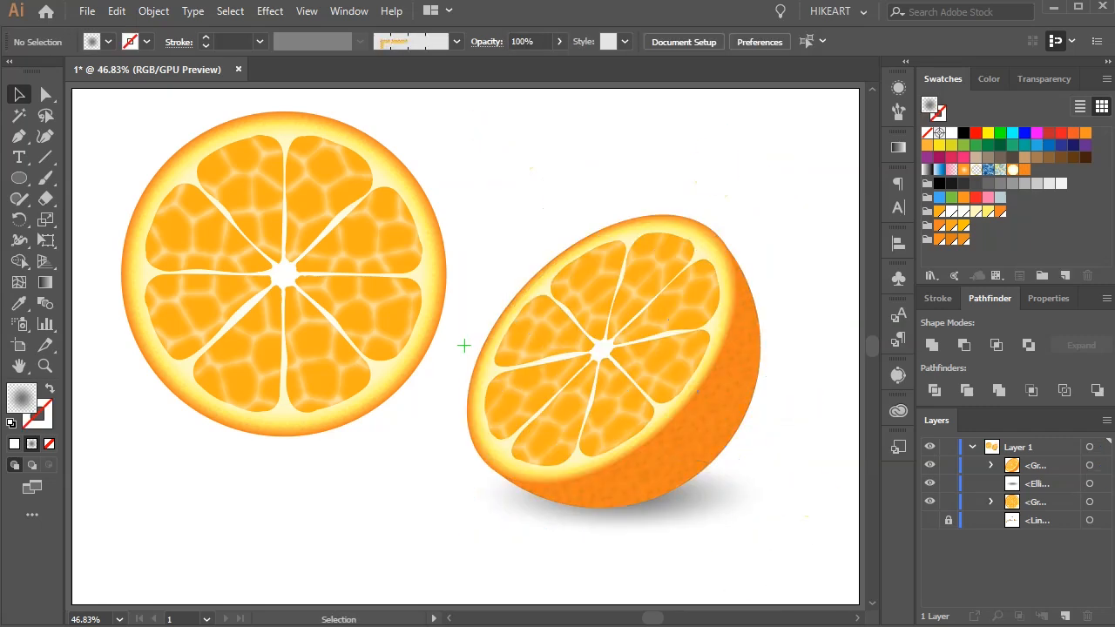
Step: Turn off the artboard's center mark in the artboard options and leave artboard editing
{"action": "left_click", "coordinate": [18, 348]}
{"action": "double_click", "coordinate": [18, 349]}
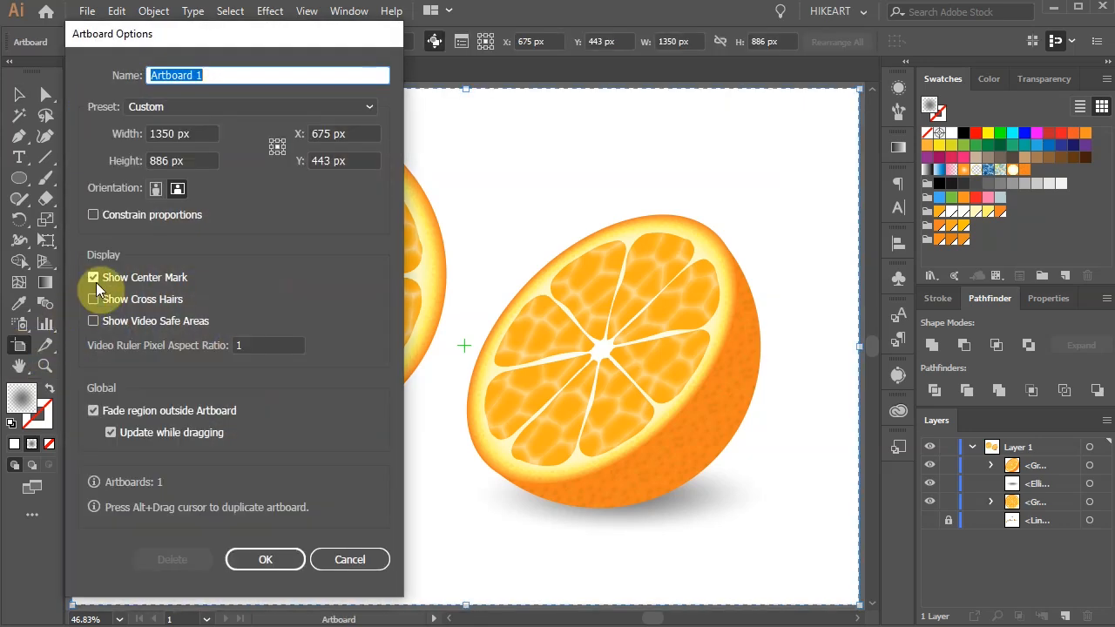
{"action": "left_click", "coordinate": [94, 278]}
{"action": "key", "text": "Escape"}
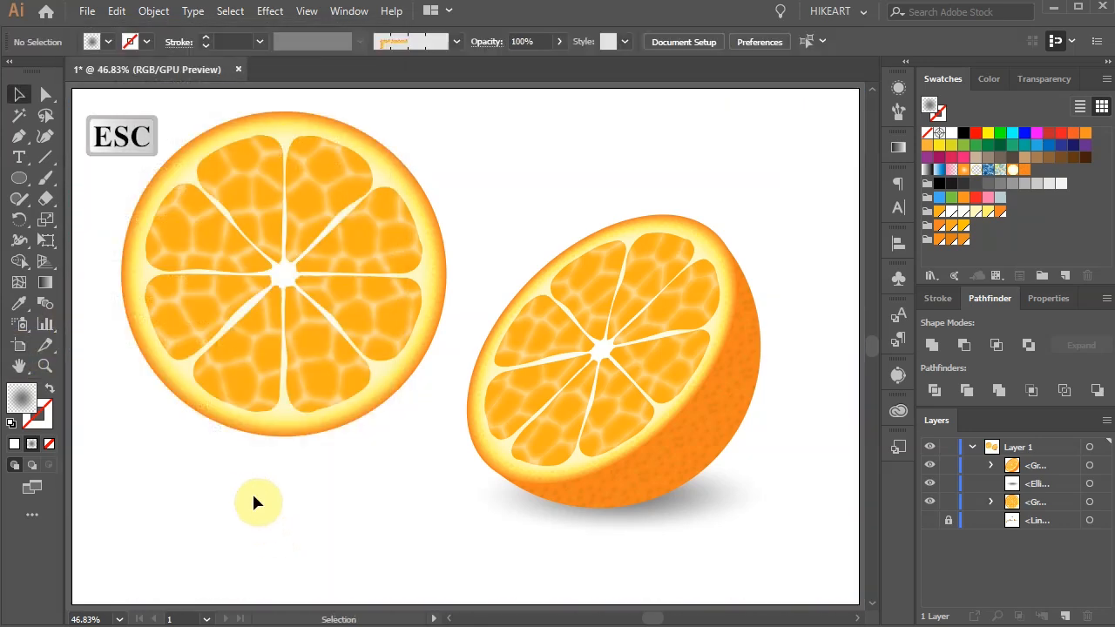